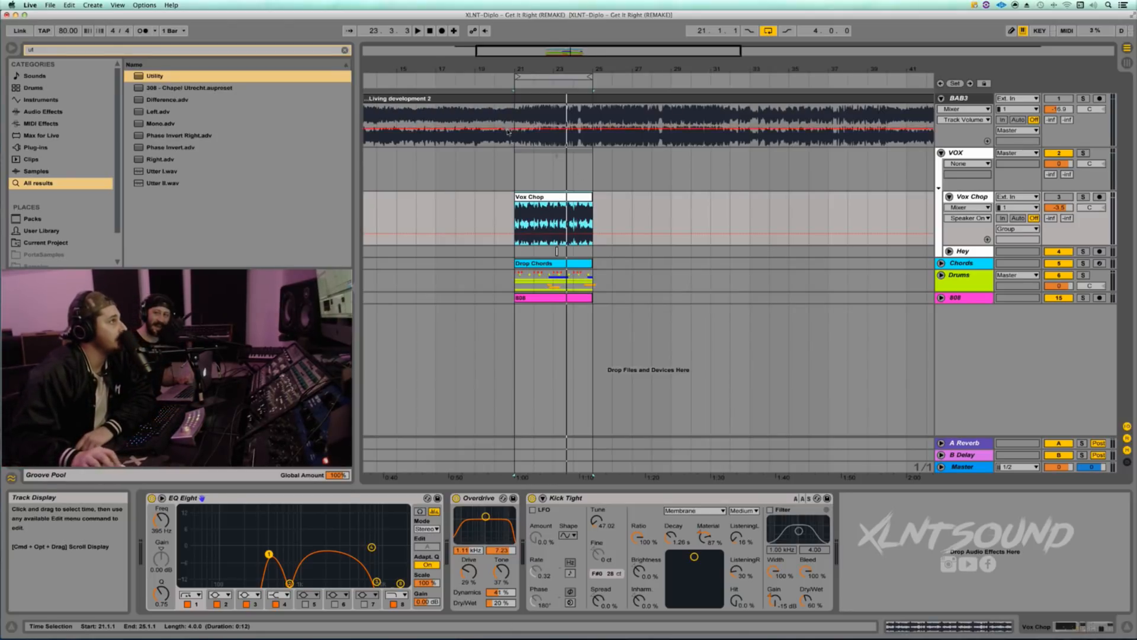
# Collapse the VOX group, expand the Chords track, and audition the Drop Chords clip with Chords soloed.
pyautogui.moveTo(523, 66); pyautogui.dragTo(526, 89)
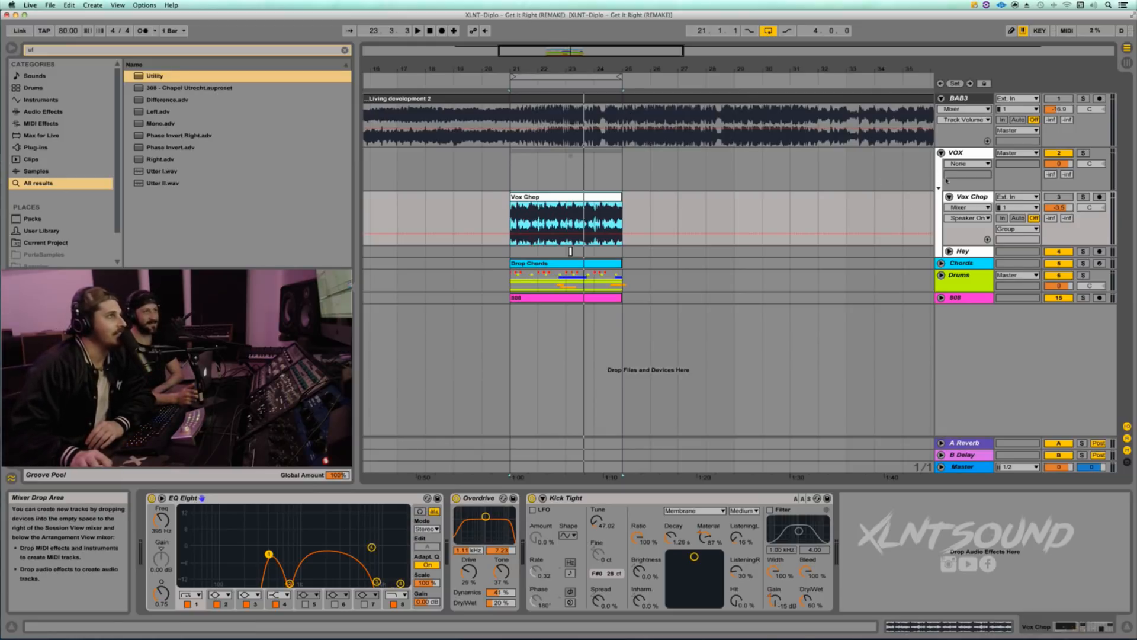
pyautogui.click(941, 152)
pyautogui.click(941, 165)
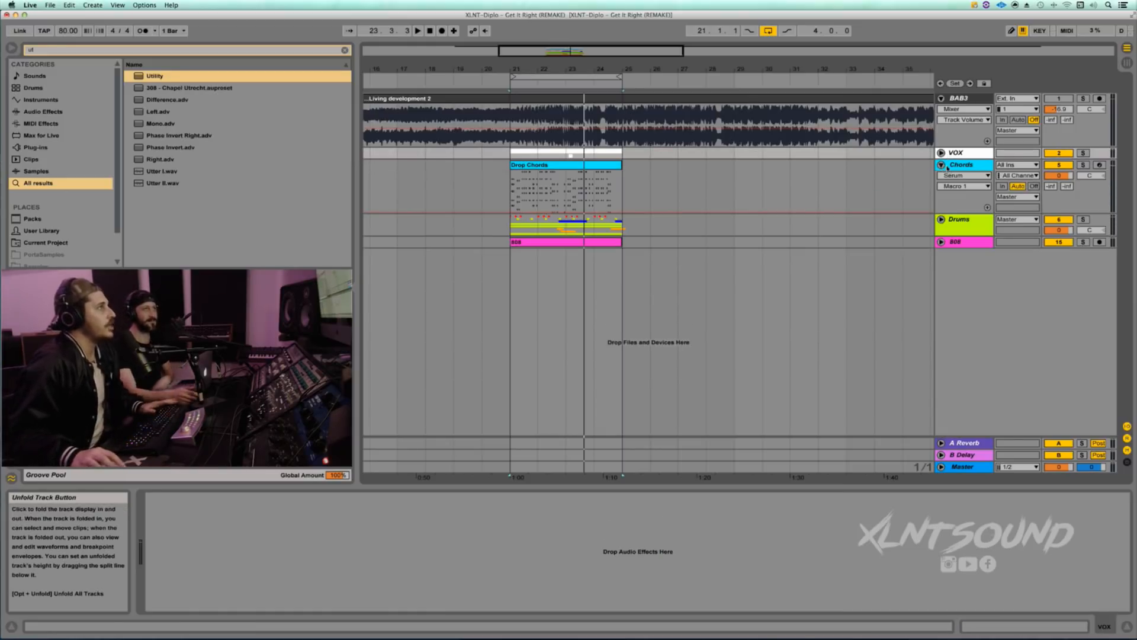
pyautogui.click(526, 169)
pyautogui.press('space')
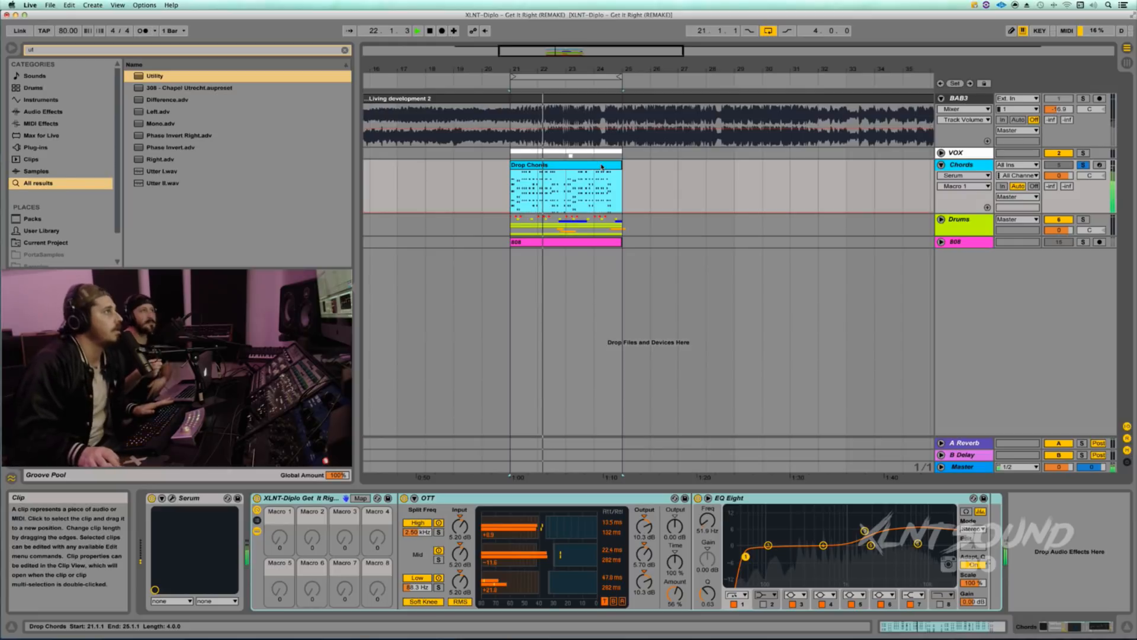
pyautogui.press('space')
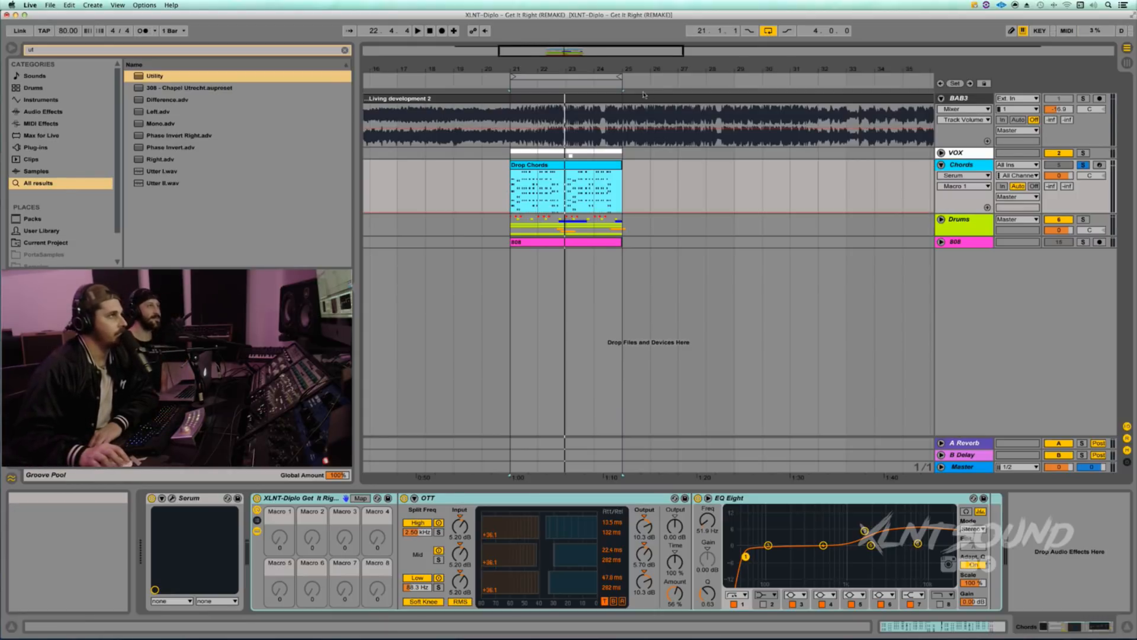
# Expand the Drums group and its Kick track in the arrangement.
pyautogui.moveTo(524, 66); pyautogui.dragTo(545, 71)
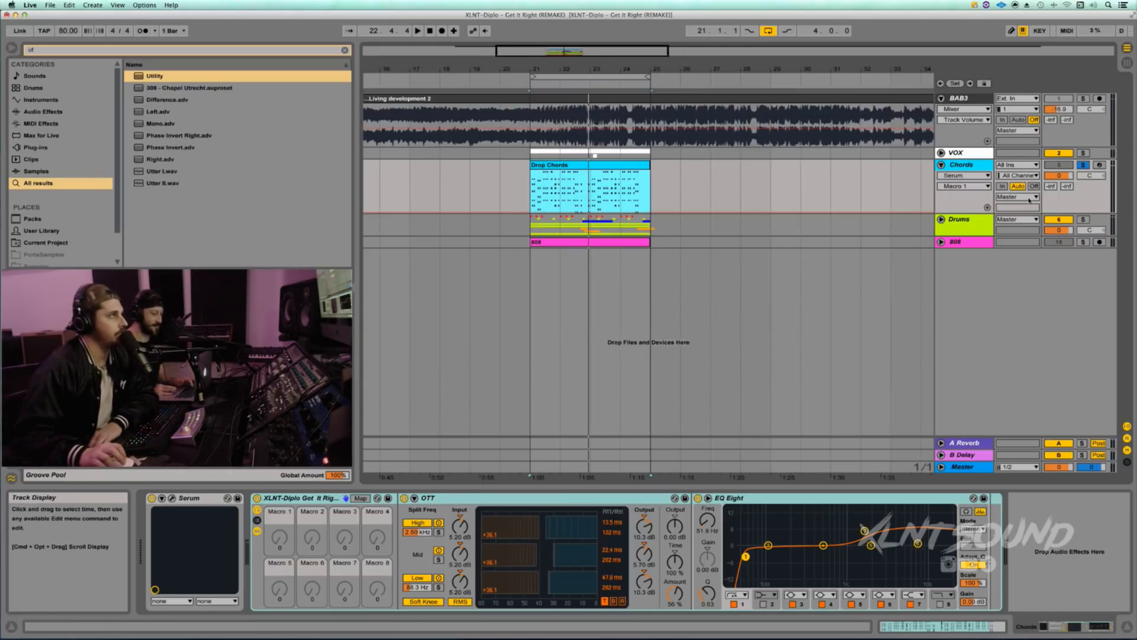
pyautogui.click(941, 219)
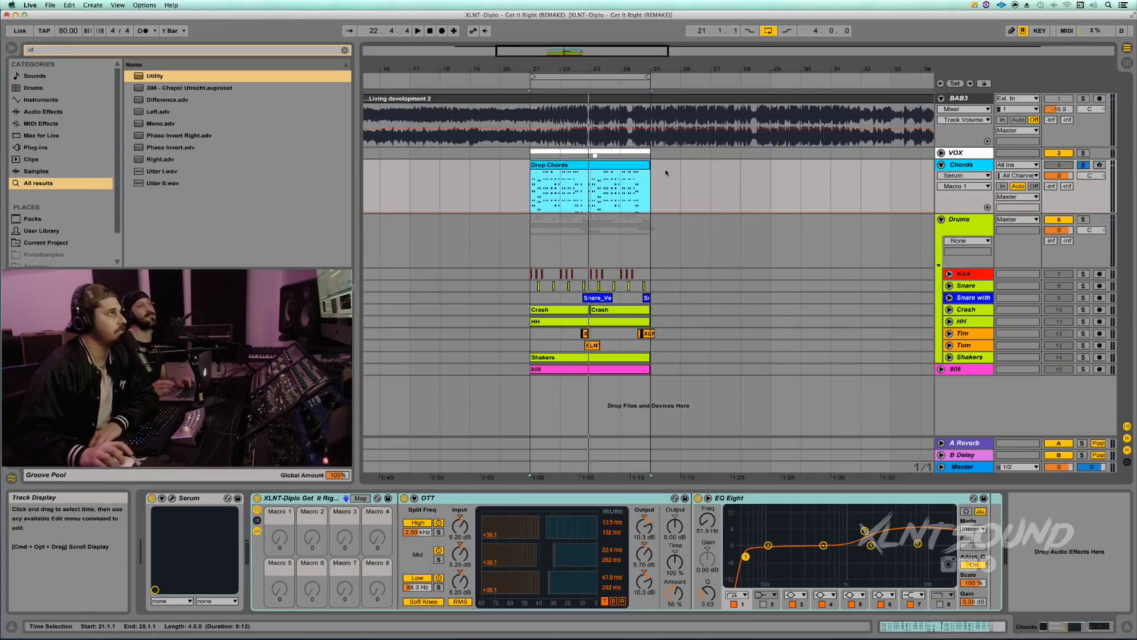
pyautogui.doubleClick(525, 63)
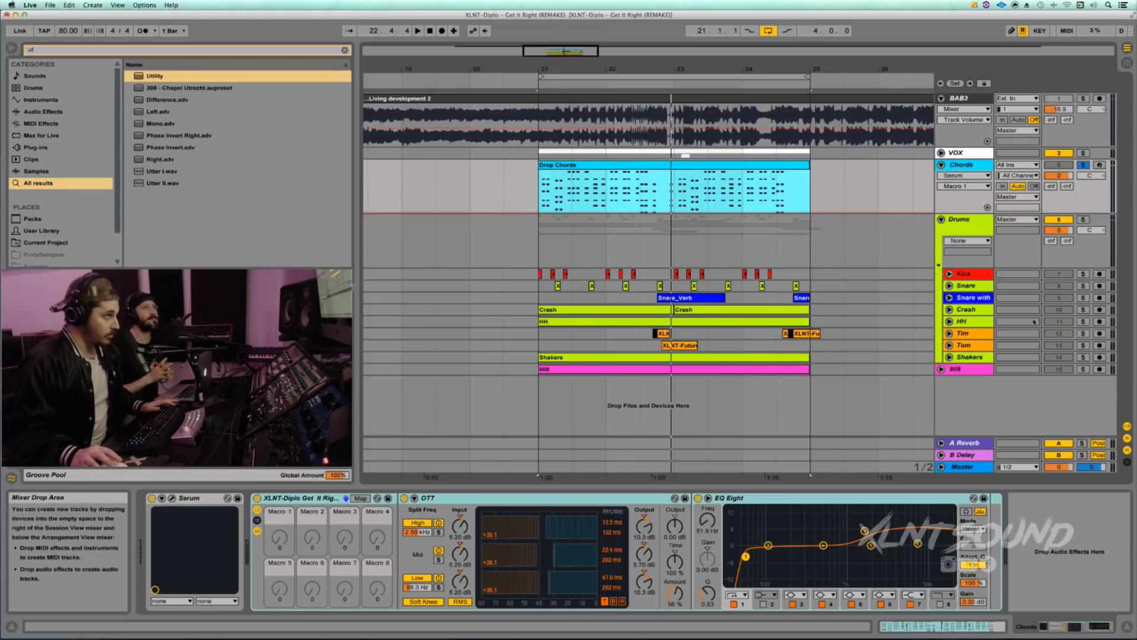
pyautogui.click(967, 224)
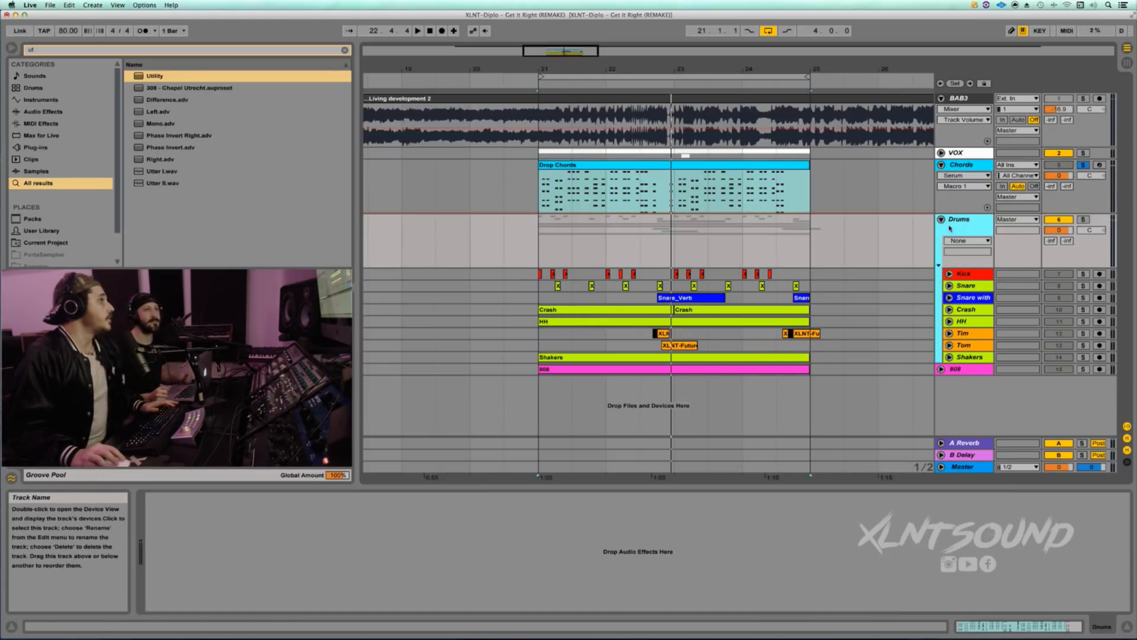
pyautogui.click(949, 274)
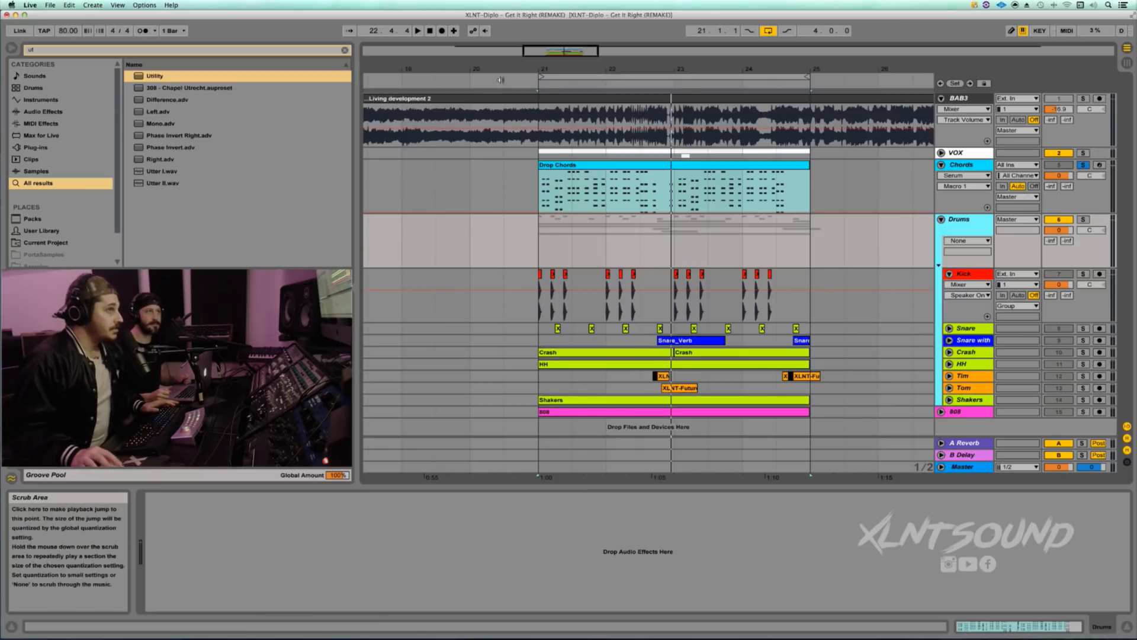
# Solo the Kick track and play it from its first clip at bar 21.
pyautogui.moveTo(523, 68); pyautogui.dragTo(582, 133)
pyautogui.click(1083, 274)
pyautogui.click(569, 275)
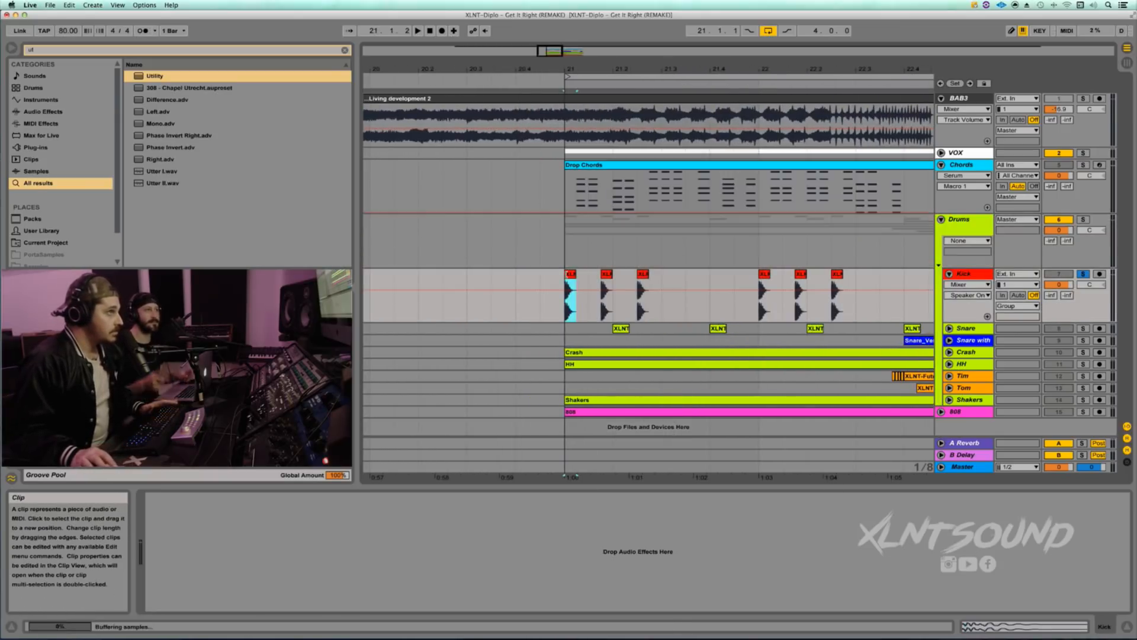
pyautogui.press('space')
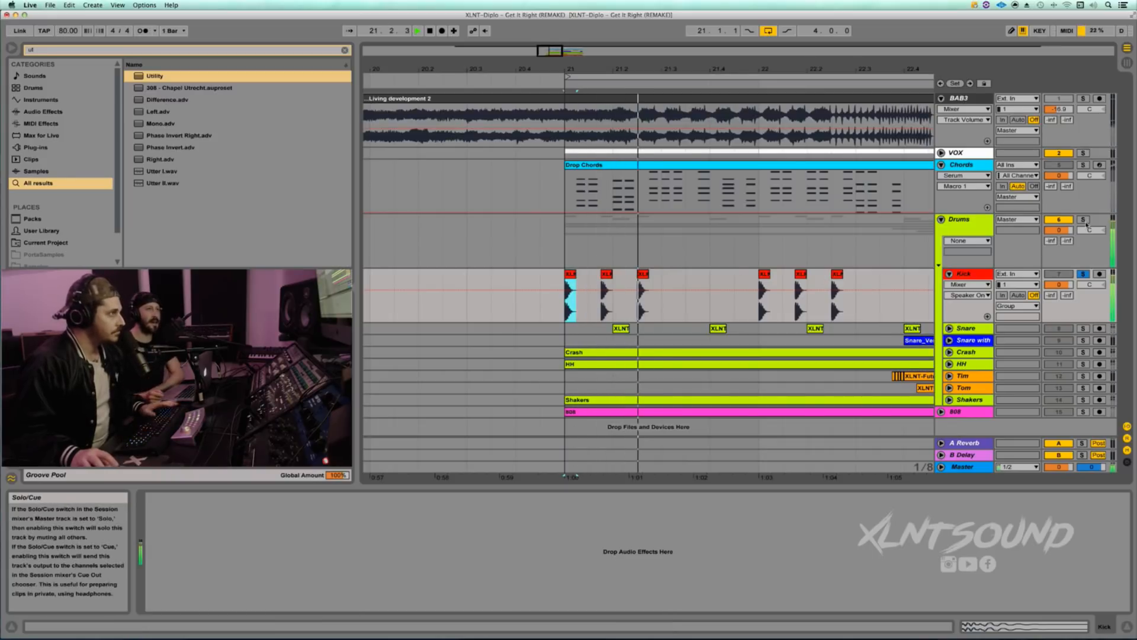
# Audition the whole Drums group in solo, add the 808 track to the solo, and clear both solos.
pyautogui.click(1084, 221)
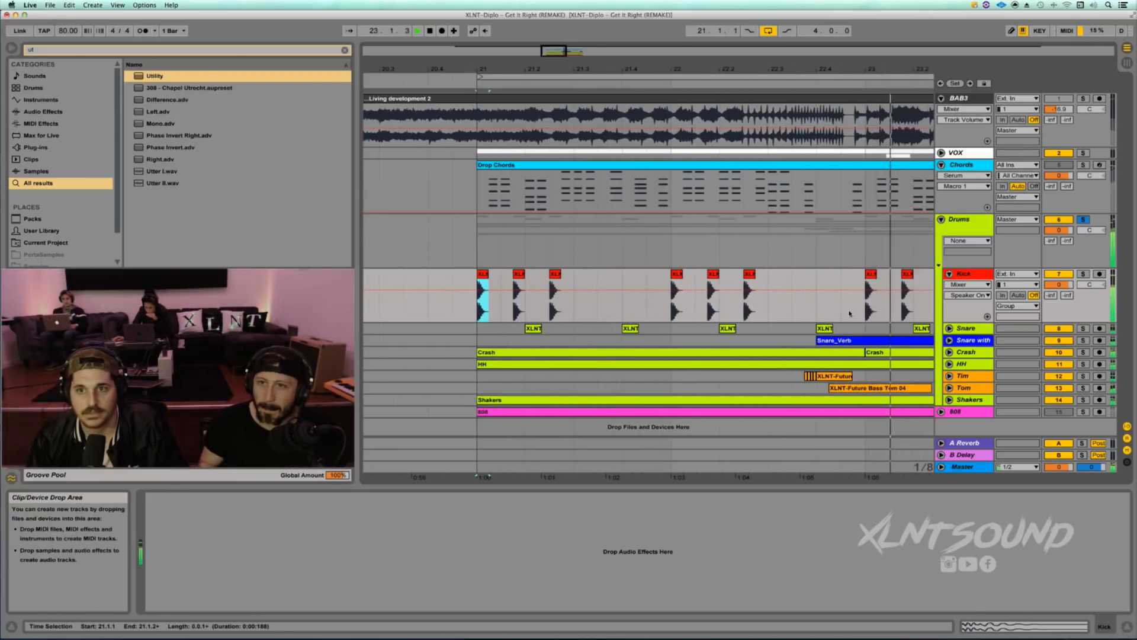
pyautogui.moveTo(778, 69); pyautogui.dragTo(775, 58)
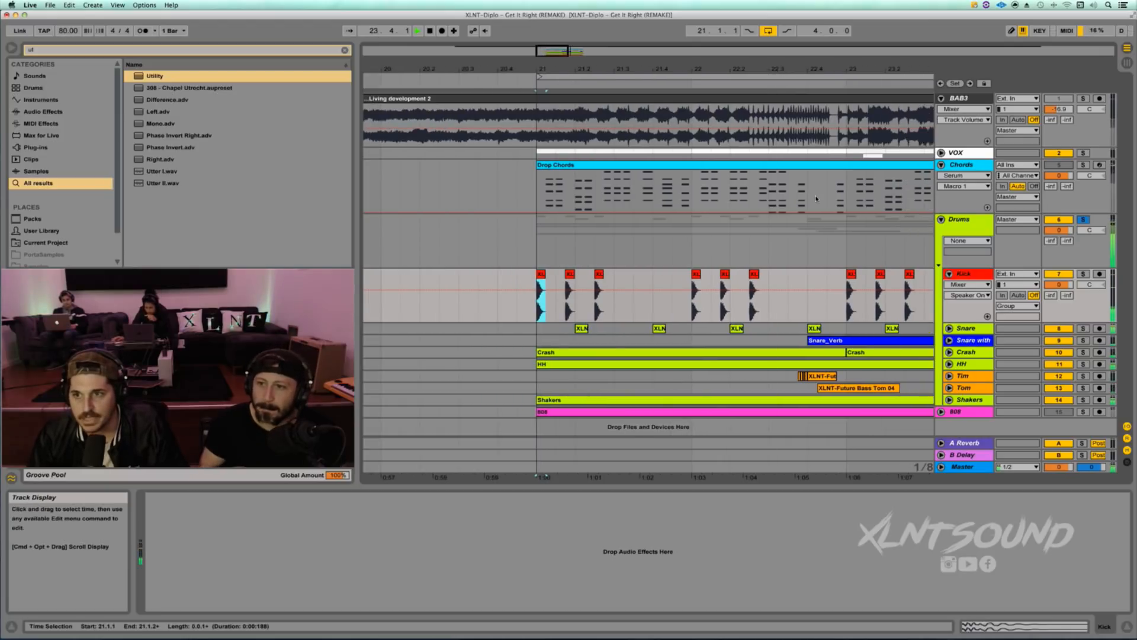
pyautogui.click(1083, 411)
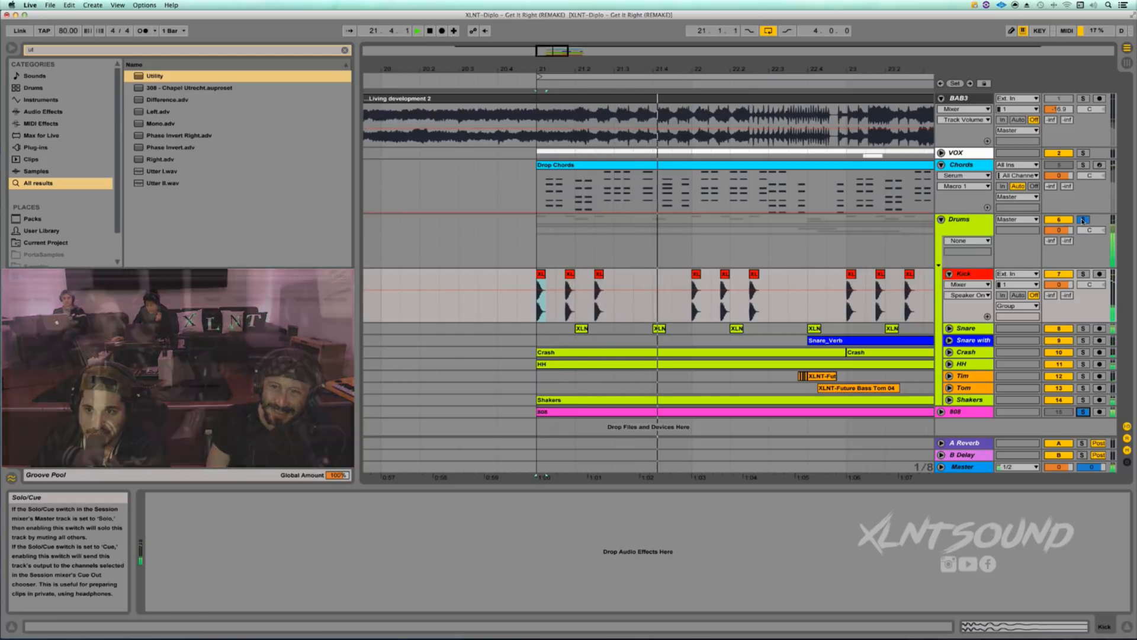
pyautogui.click(1082, 219)
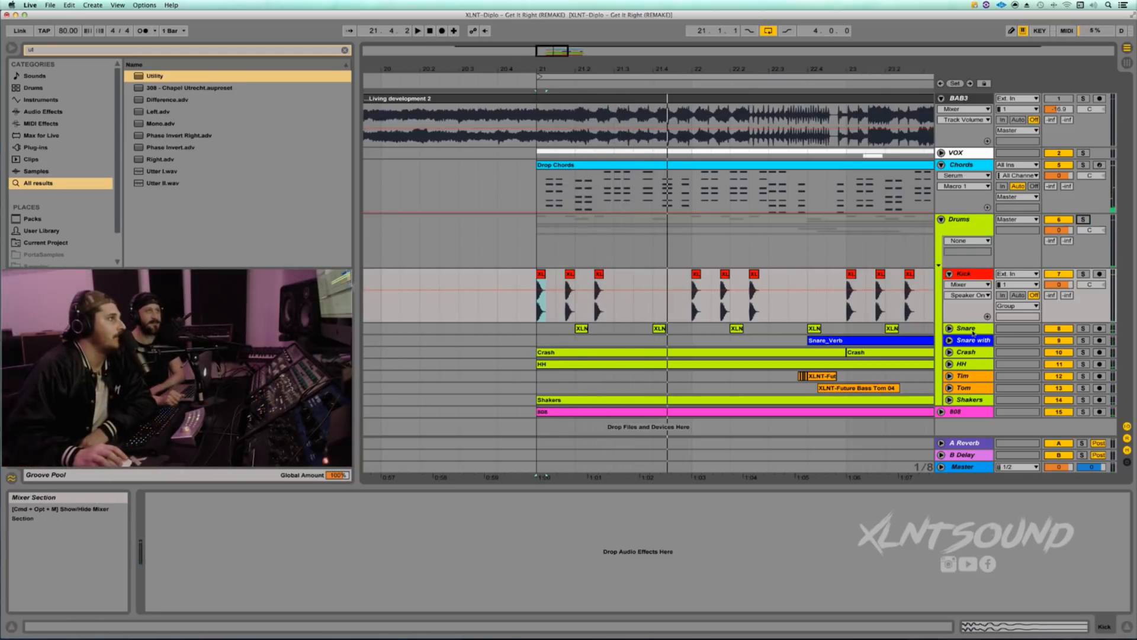
# Expand the Snare track and audition it in solo from its first clip.
pyautogui.click(949, 328)
pyautogui.click(581, 330)
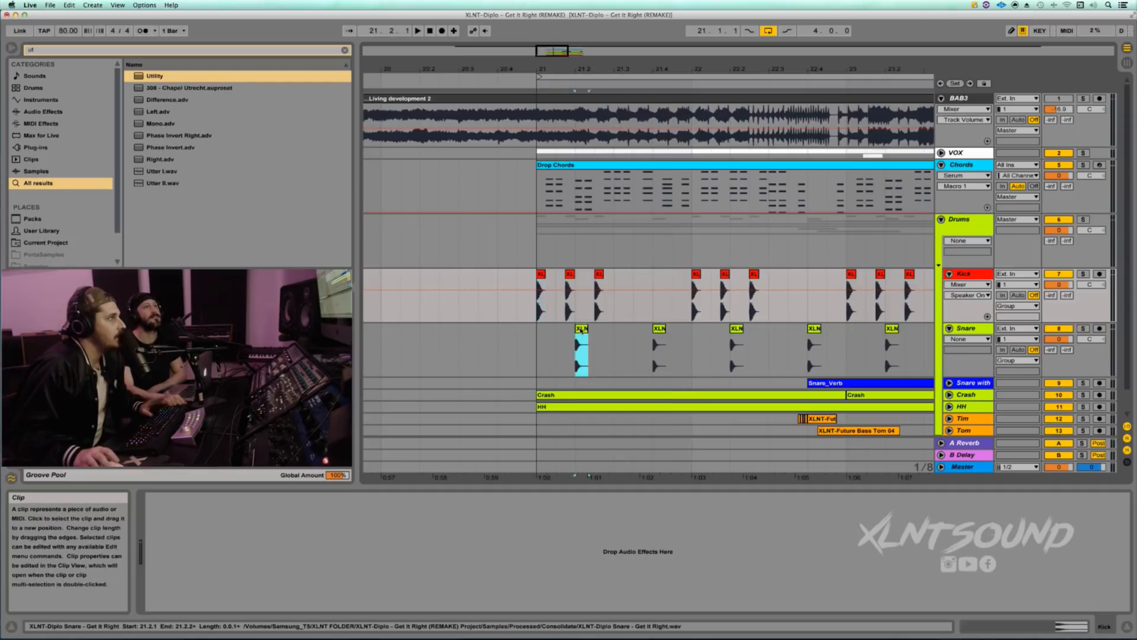
pyautogui.click(1083, 328)
pyautogui.press('space')
pyautogui.press('space')
pyautogui.press('space')
pyautogui.press('space')
pyautogui.press('space')
pyautogui.press('space')
pyautogui.moveTo(817, 69); pyautogui.dragTo(812, 161)
pyautogui.scroll(-3, 812, 161)
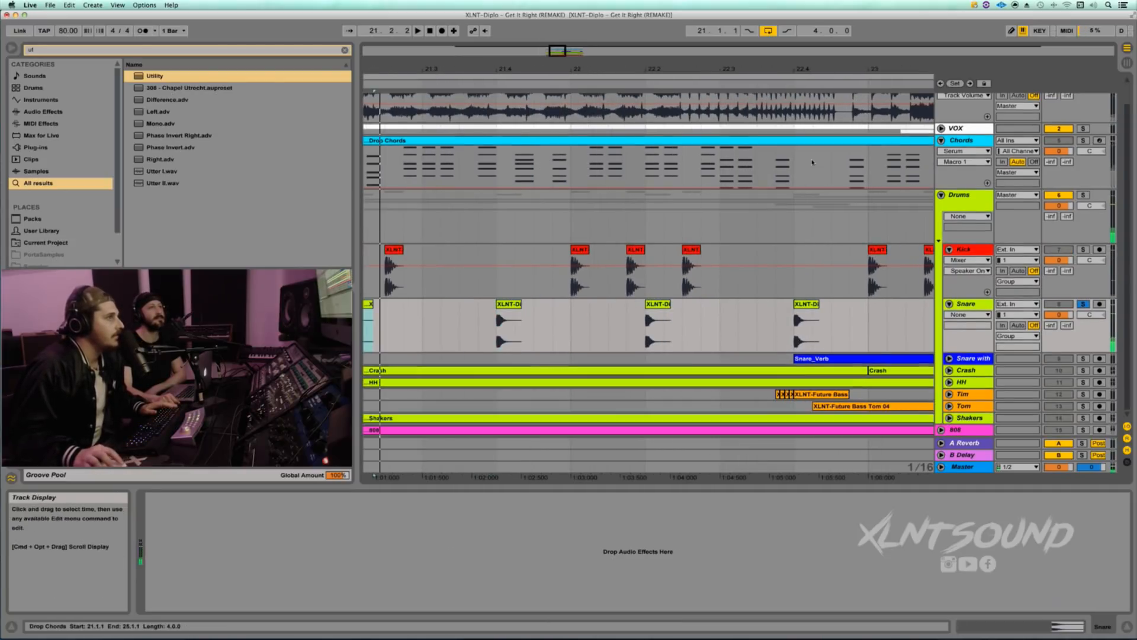
# Expand the reverb snare track, play its first Snare_Verb clip soloed together with Snare, and clear the solos.
pyautogui.moveTo(784, 68); pyautogui.dragTo(783, 53)
pyautogui.click(949, 358)
pyautogui.scroll(-1, 949, 359)
pyautogui.click(1083, 316)
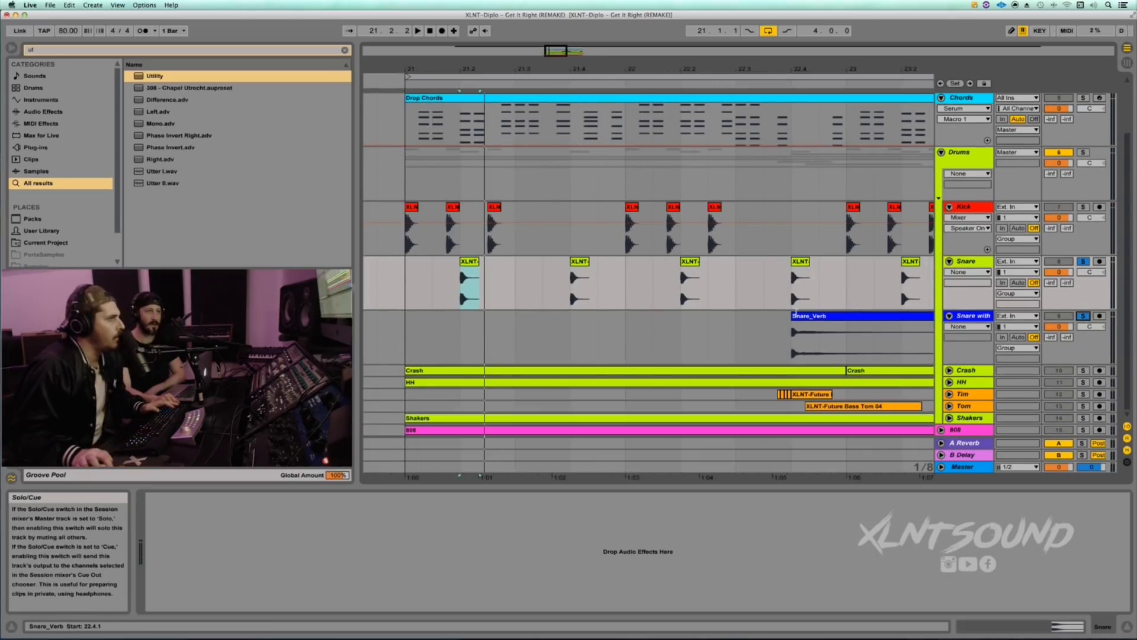
pyautogui.click(795, 315)
pyautogui.press('space')
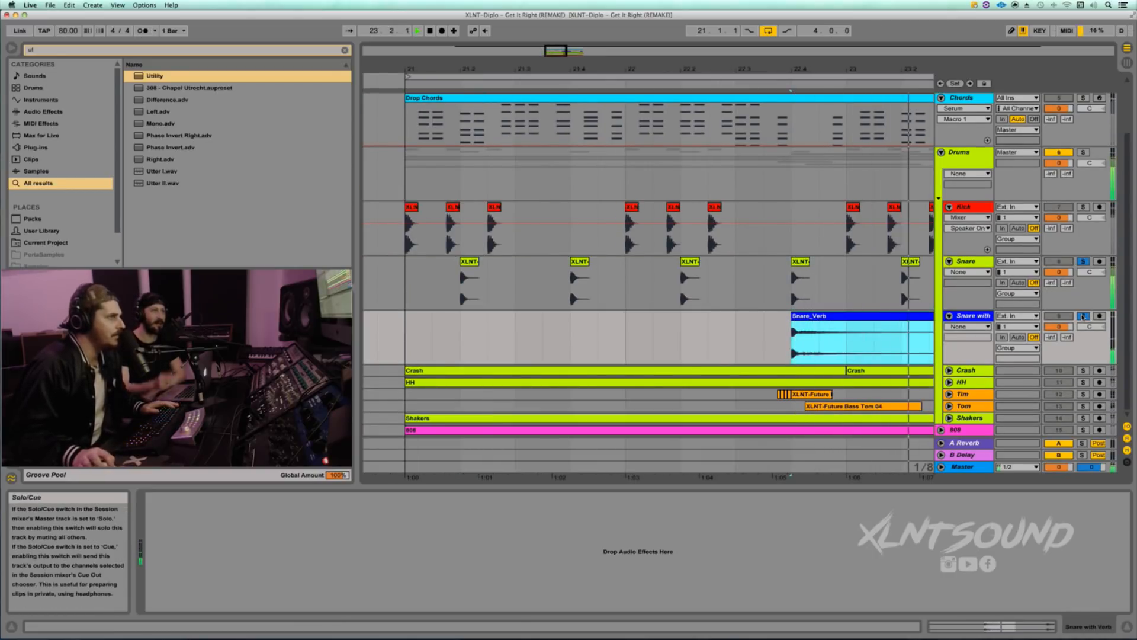
pyautogui.click(1083, 316)
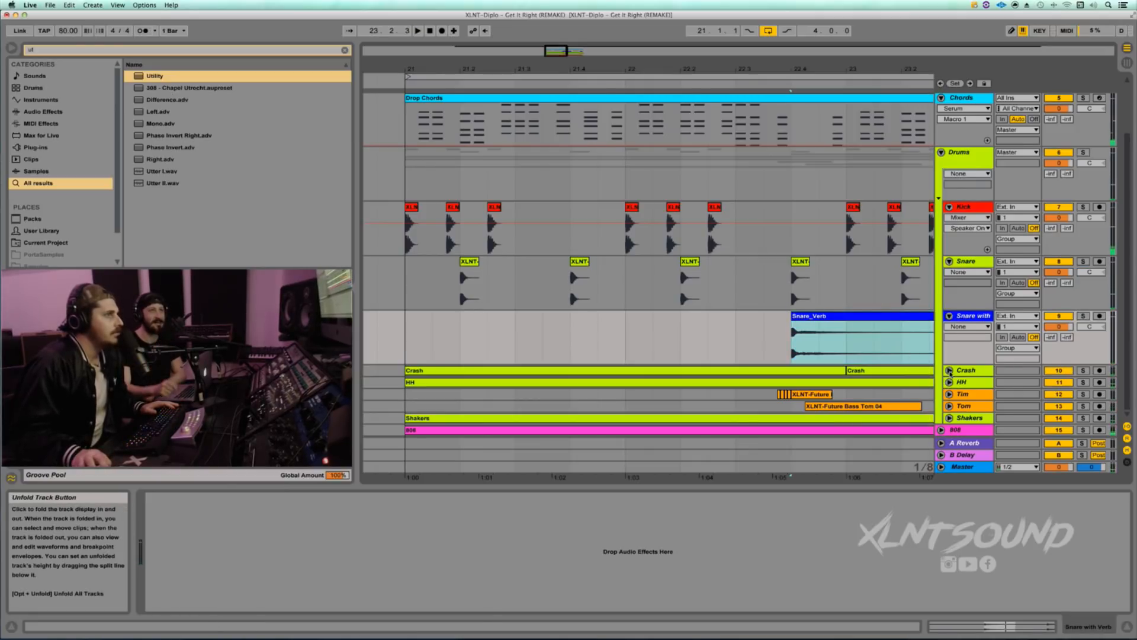
# Expand the Crash track and play its first clip in solo.
pyautogui.click(949, 371)
pyautogui.scroll(-1, 950, 372)
pyautogui.click(1083, 328)
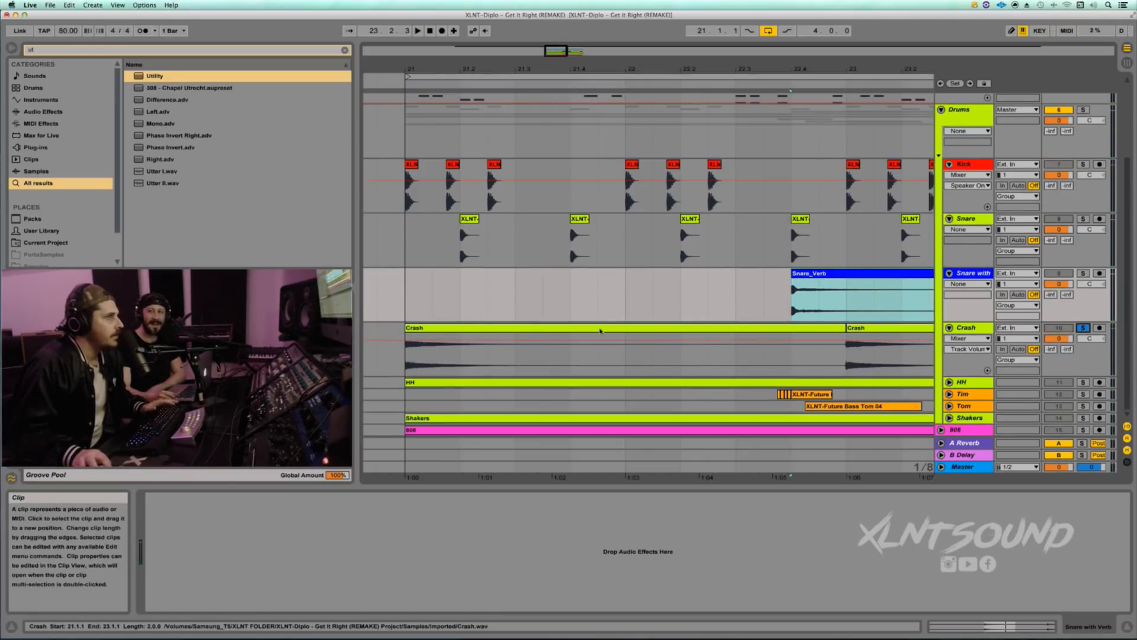
pyautogui.click(599, 331)
pyautogui.press('space')
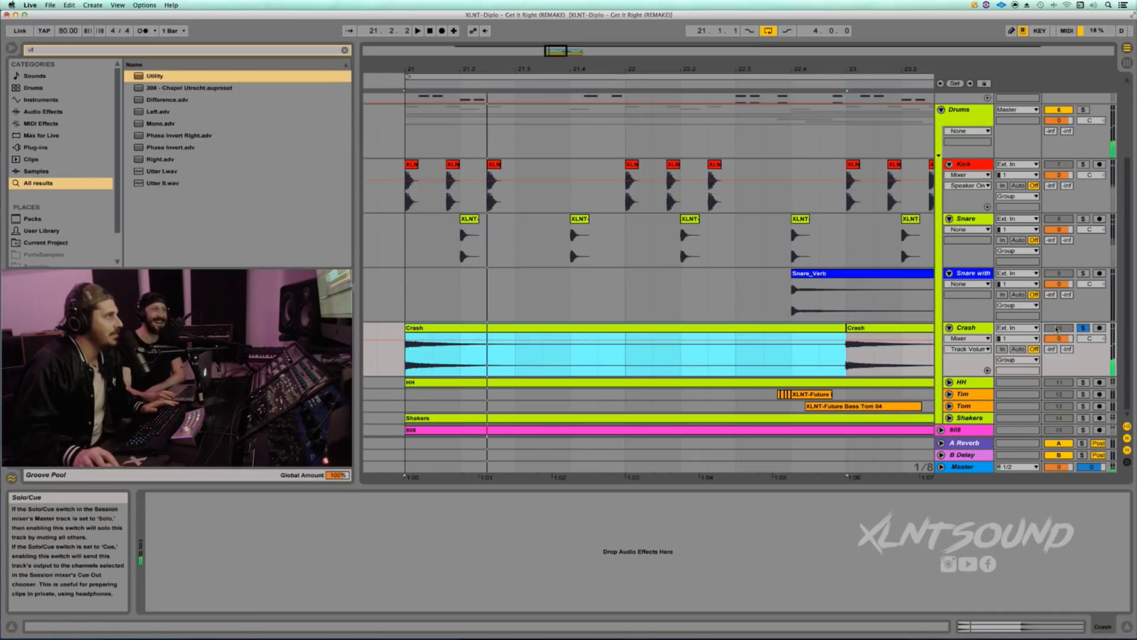
pyautogui.moveTo(606, 69)
pyautogui.mouseDown()
pyautogui.moveTo(606, 42)
pyautogui.moveTo(625, 60)
pyautogui.mouseUp()
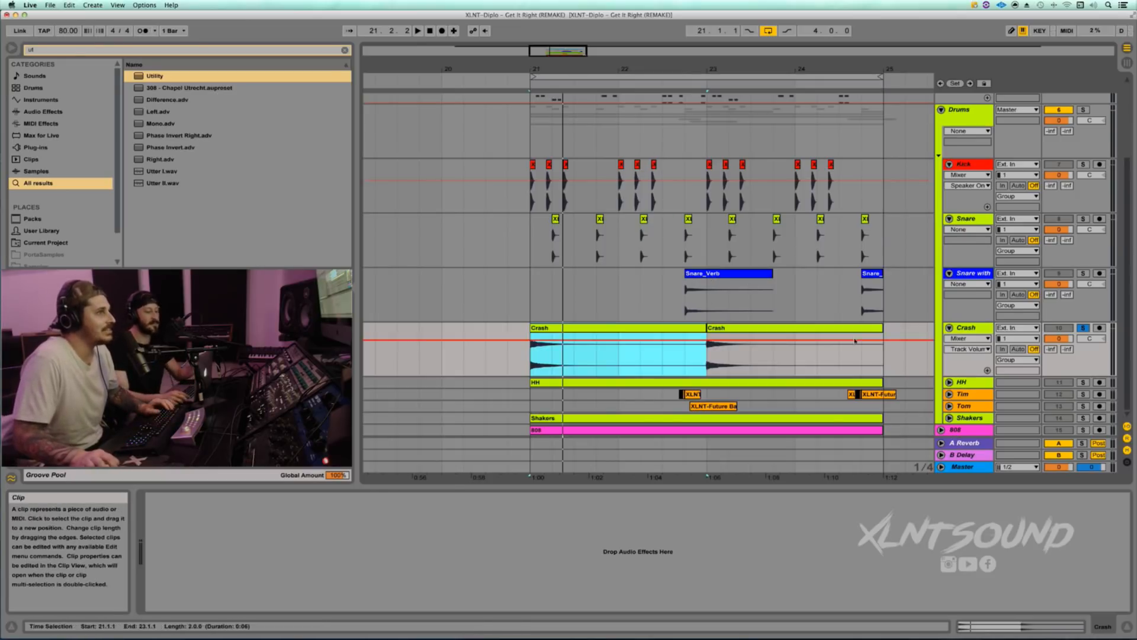
# Expand the HH track and audition it soloed together with Crash, selecting the second Crash clip.
pyautogui.click(950, 382)
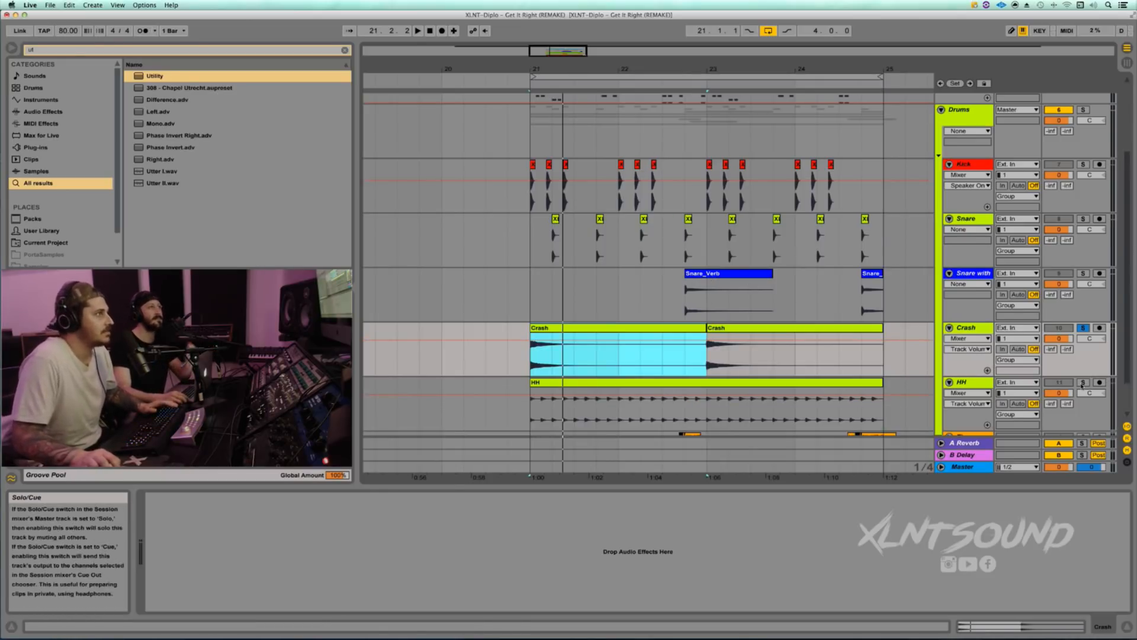
pyautogui.click(1083, 382)
pyautogui.press('space')
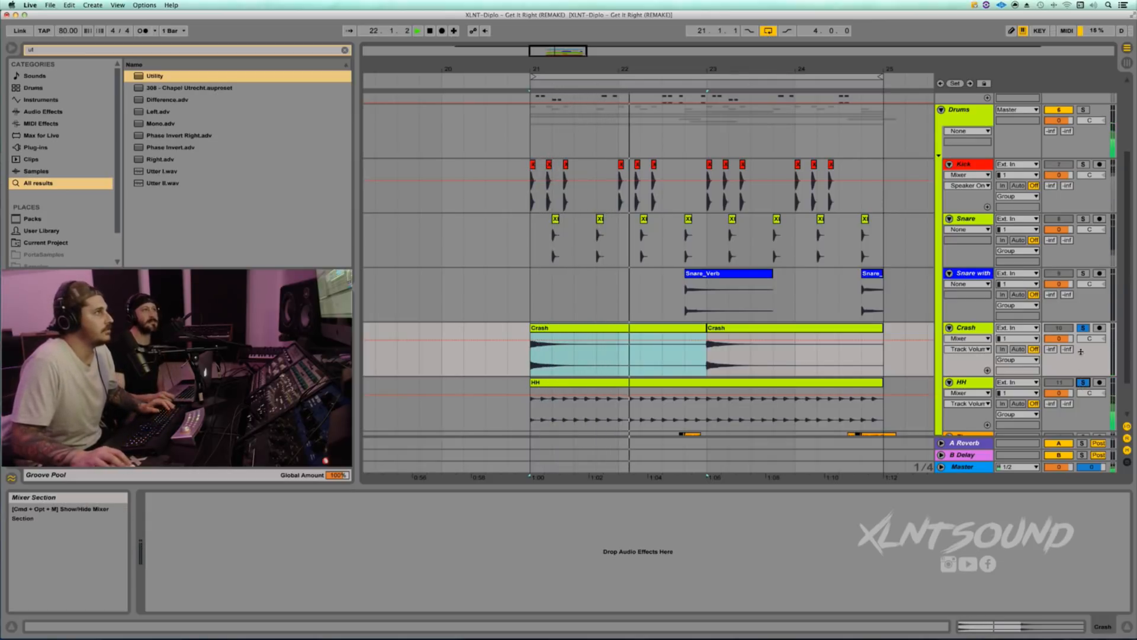
pyautogui.click(734, 328)
pyautogui.press('space')
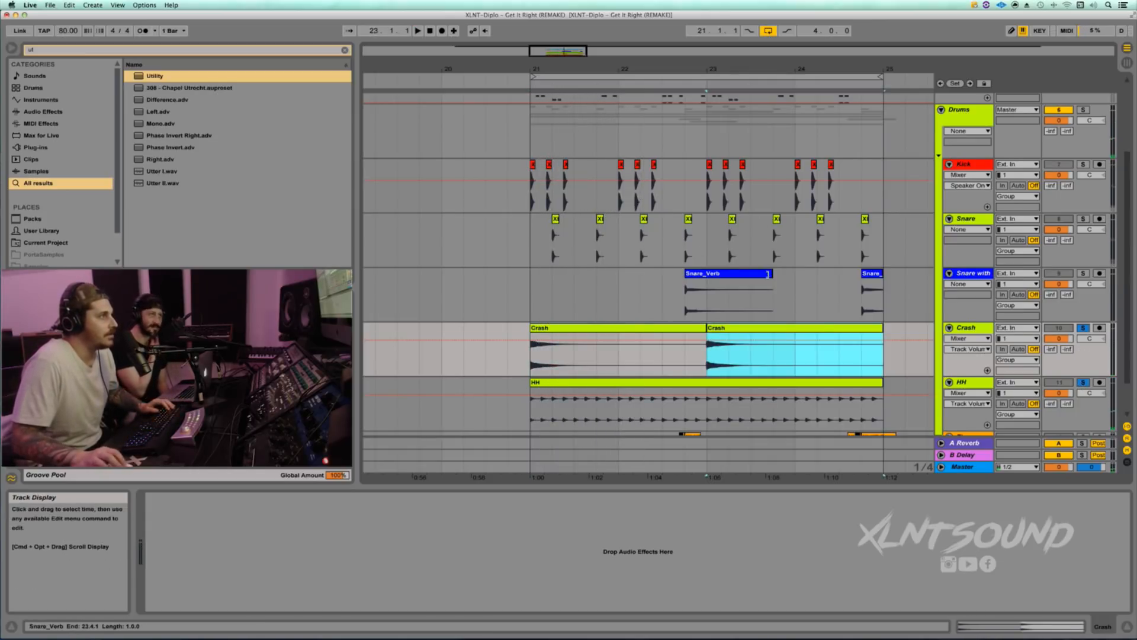
# Expand the Tim track, add it to the solo, and play from just before its first fill.
pyautogui.scroll(-3, 746, 343)
pyautogui.click(950, 394)
pyautogui.scroll(-1, 769, 326)
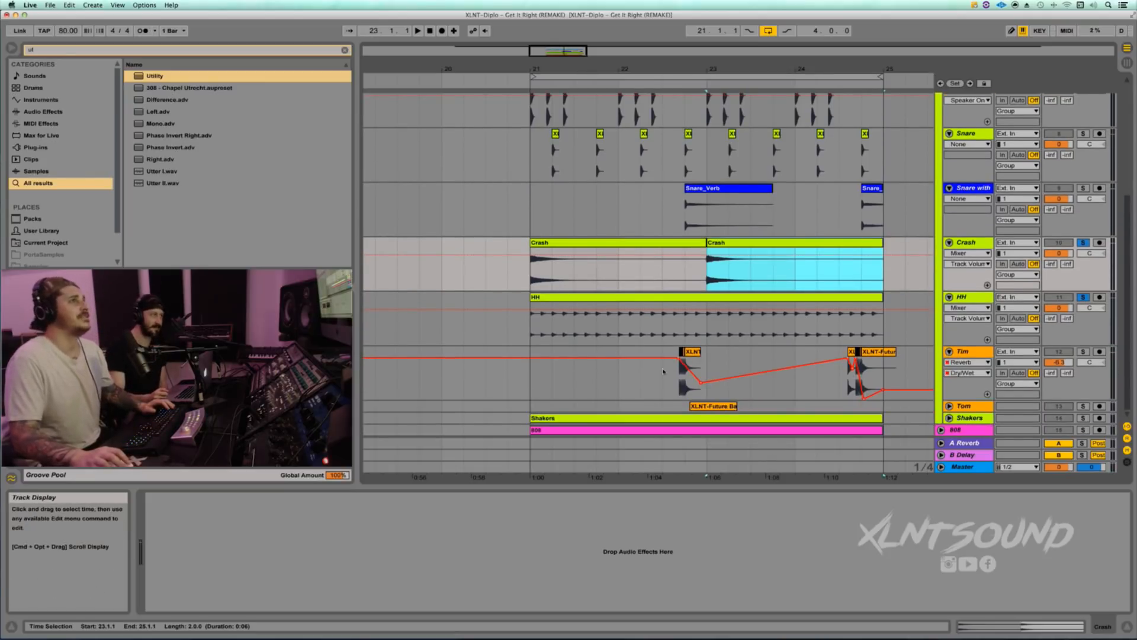
pyautogui.click(678, 381)
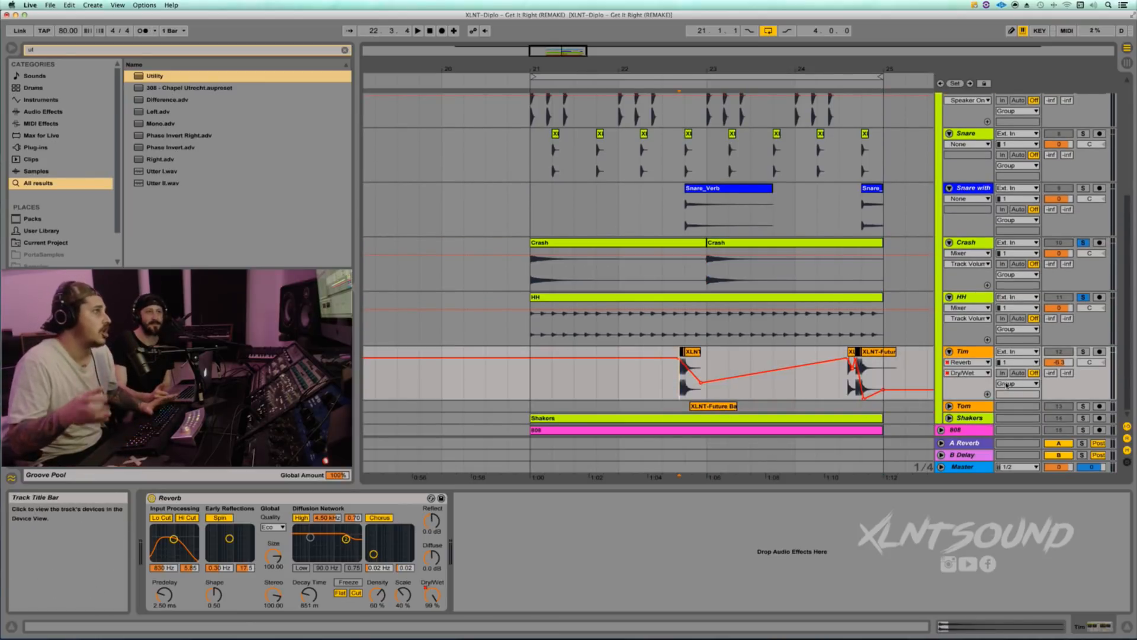
pyautogui.click(1083, 351)
pyautogui.press('space')
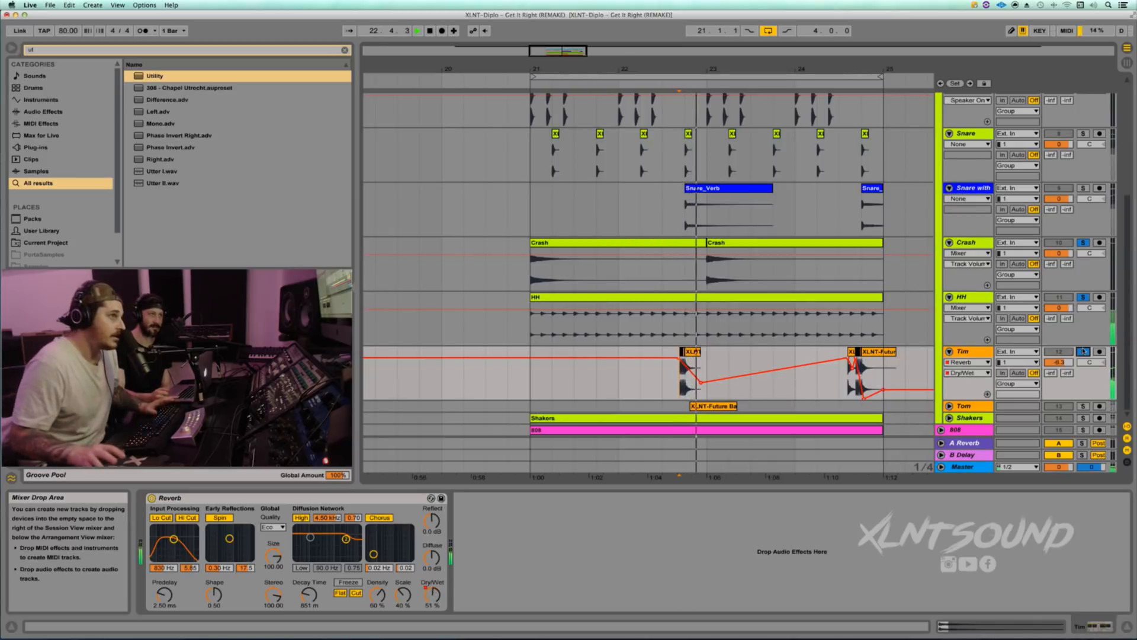
pyautogui.press('space')
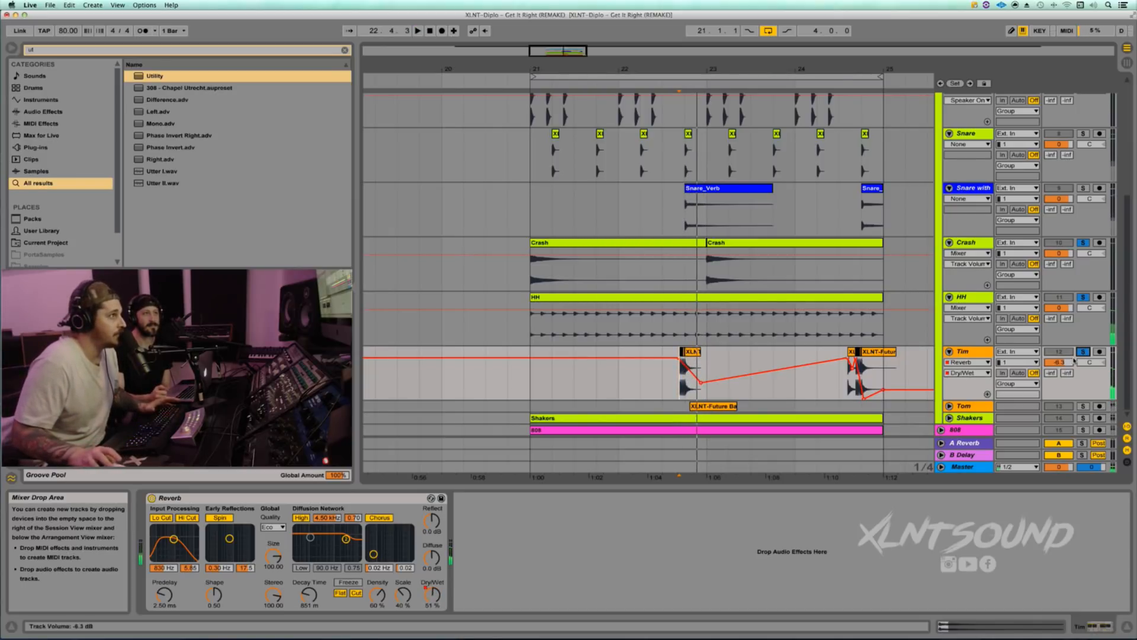
# Add the Tom track to the solo, audition it with the Tim fill, and expand the Tom track.
pyautogui.click(1083, 406)
pyautogui.press('space')
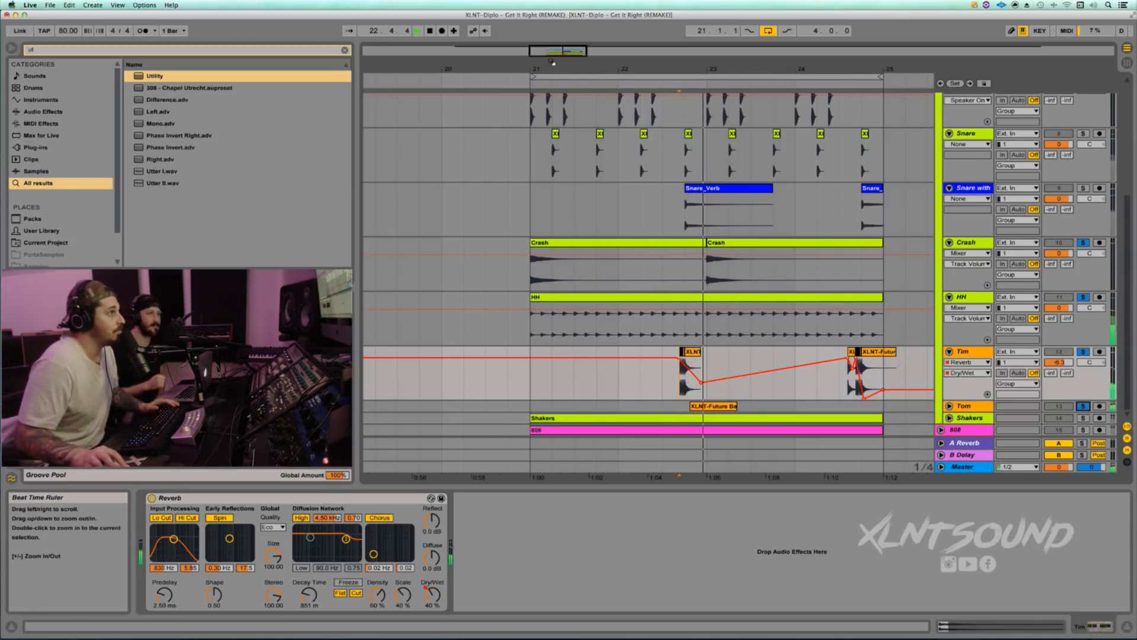
pyautogui.press('space')
pyautogui.click(949, 406)
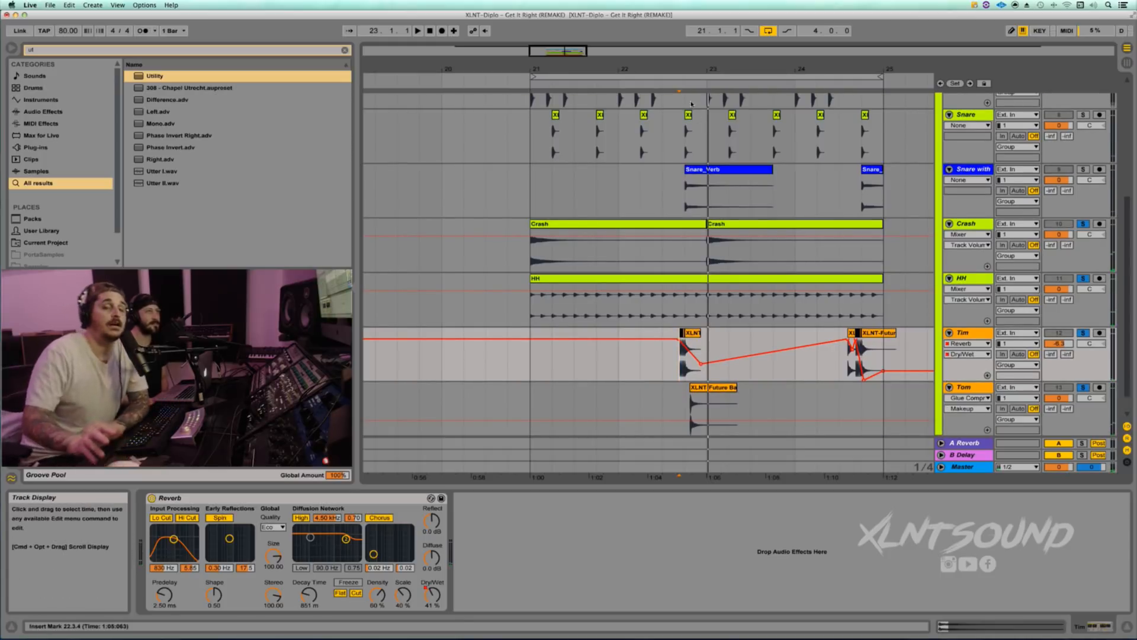
pyautogui.moveTo(689, 66); pyautogui.dragTo(690, 68)
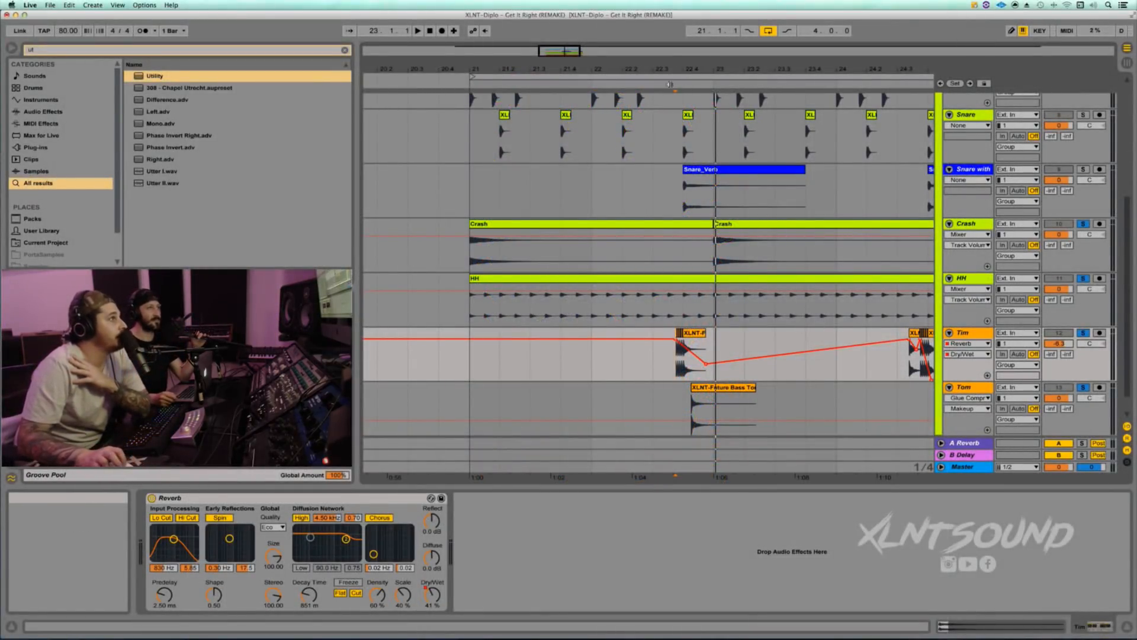
pyautogui.moveTo(701, 69); pyautogui.dragTo(702, 115)
pyautogui.scroll(-1, 744, 206)
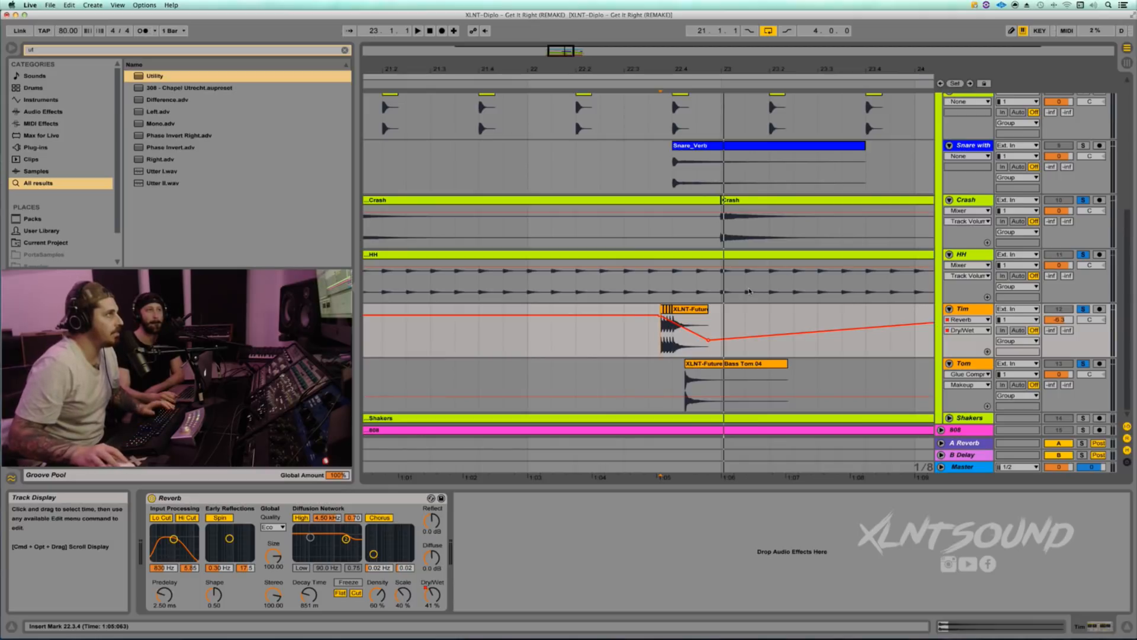
pyautogui.press('-')
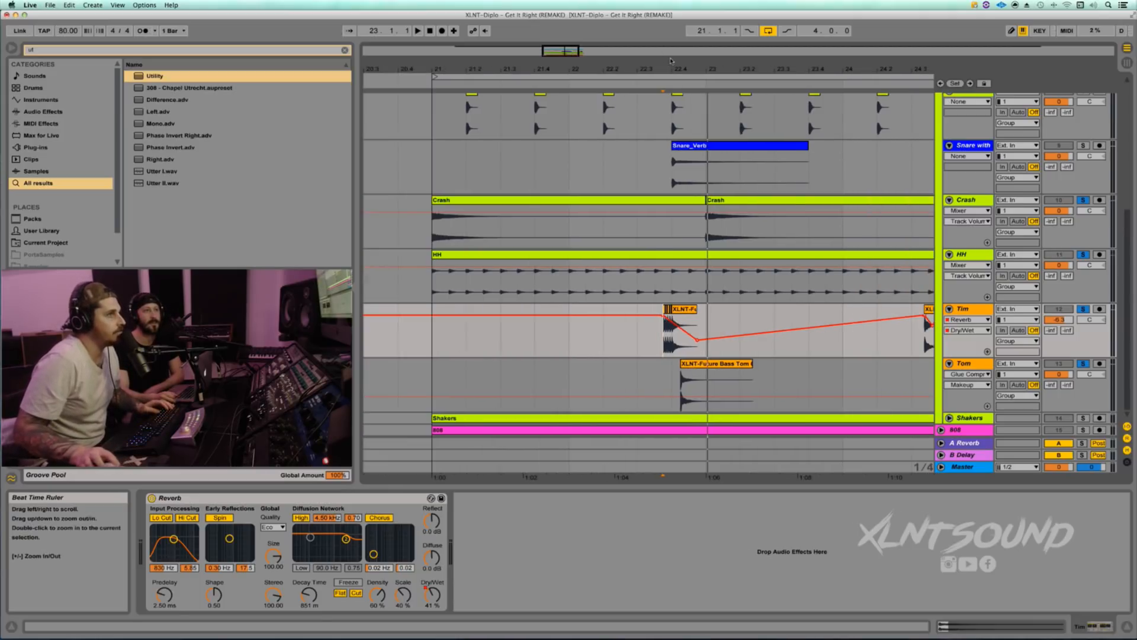
# Expand the Shakers track and audition it in solo, ending with all tracks unsoloed.
pyautogui.click(1083, 418)
pyautogui.press('space')
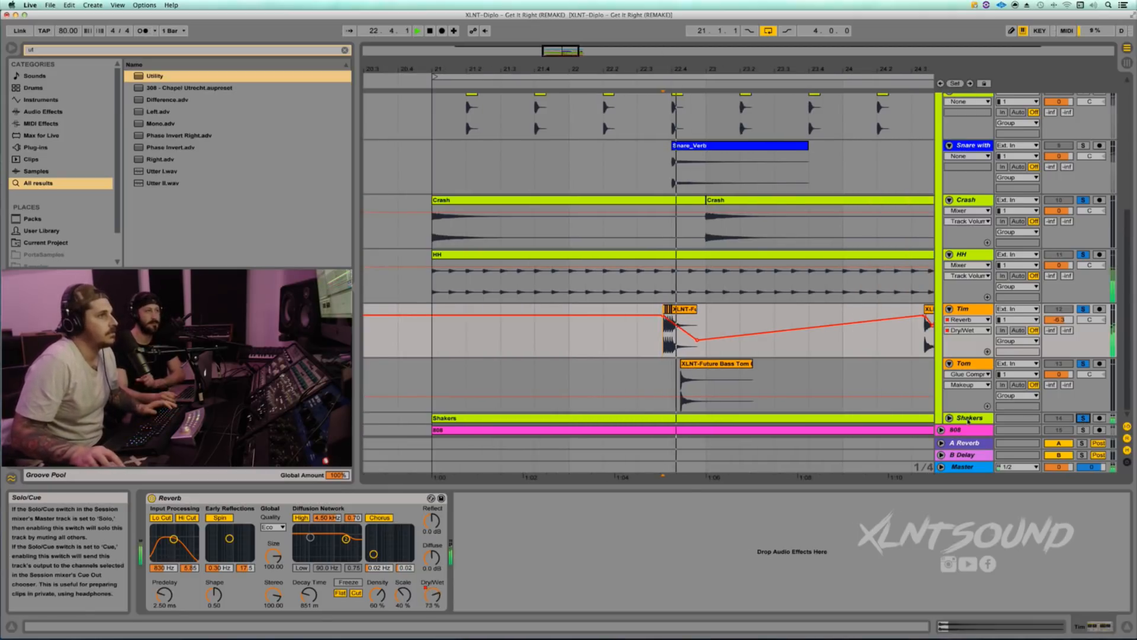
pyautogui.click(948, 417)
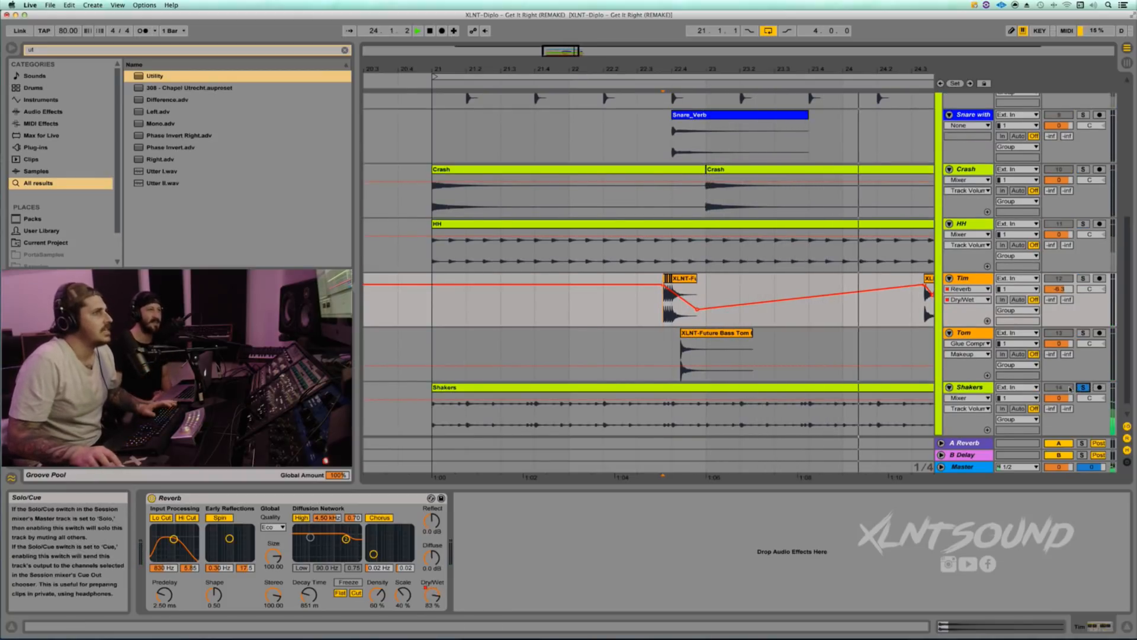
pyautogui.scroll(-1, 1073, 397)
pyautogui.click(1084, 376)
pyautogui.press('space')
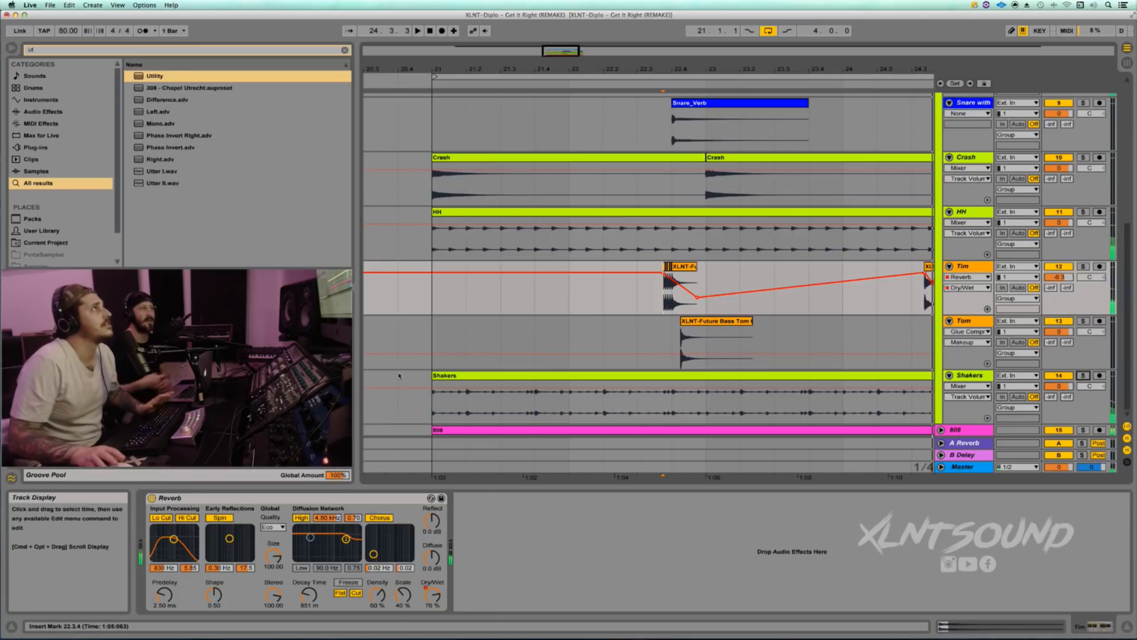
# Play the full drop without solos from bar 21.1.1.
pyautogui.click(436, 133)
pyautogui.press('space')
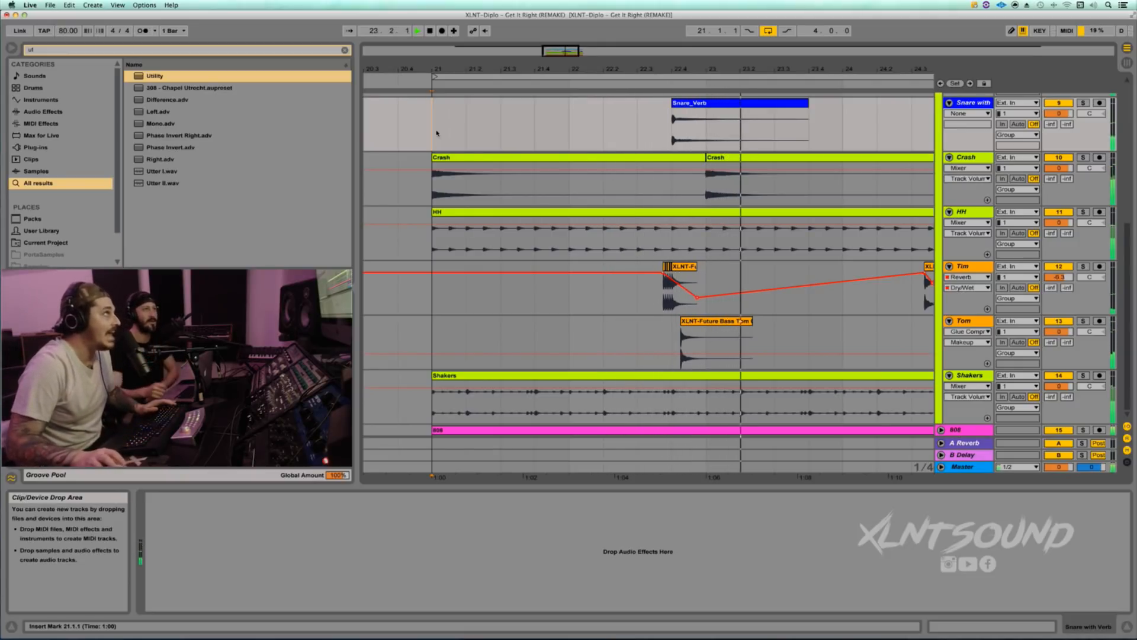
pyautogui.press('space')
# Insert a new MIDI track below Chords and copy the Drop Chords clip onto it at bar 21.
pyautogui.scroll(5, 598, 274)
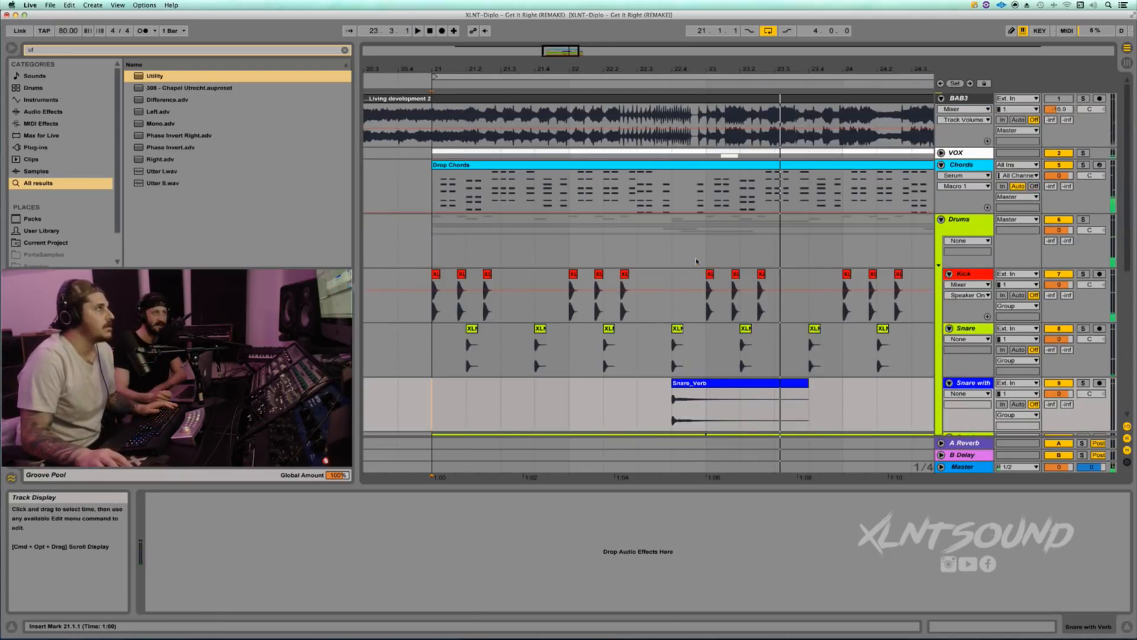
pyautogui.moveTo(631, 74); pyautogui.dragTo(631, 57)
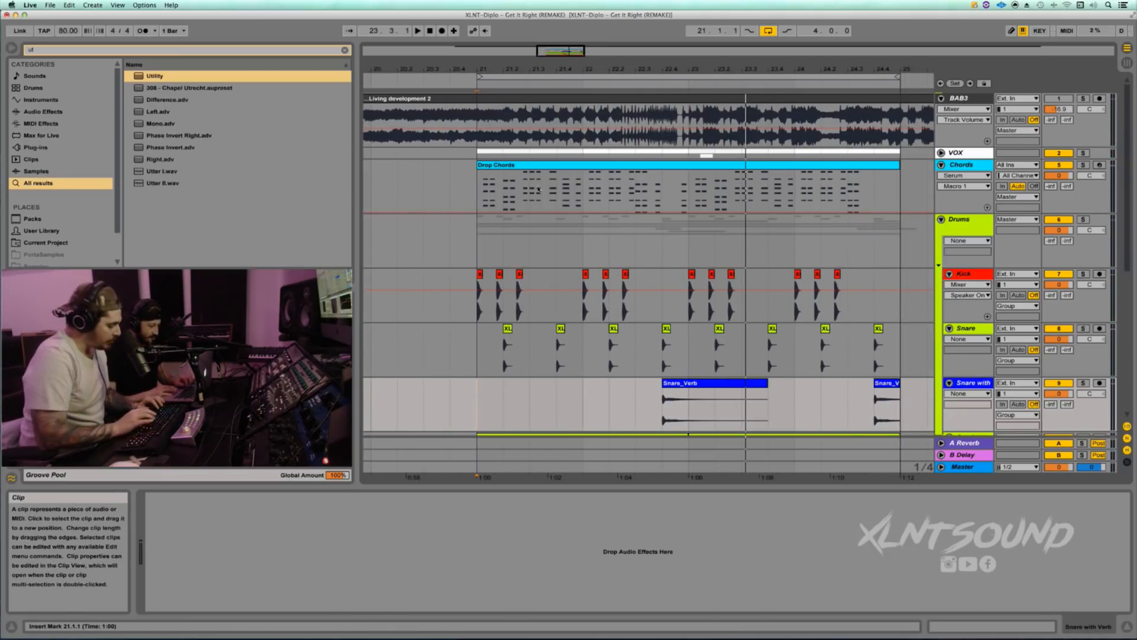
pyautogui.click(506, 164)
pyautogui.press('super+shift+t')
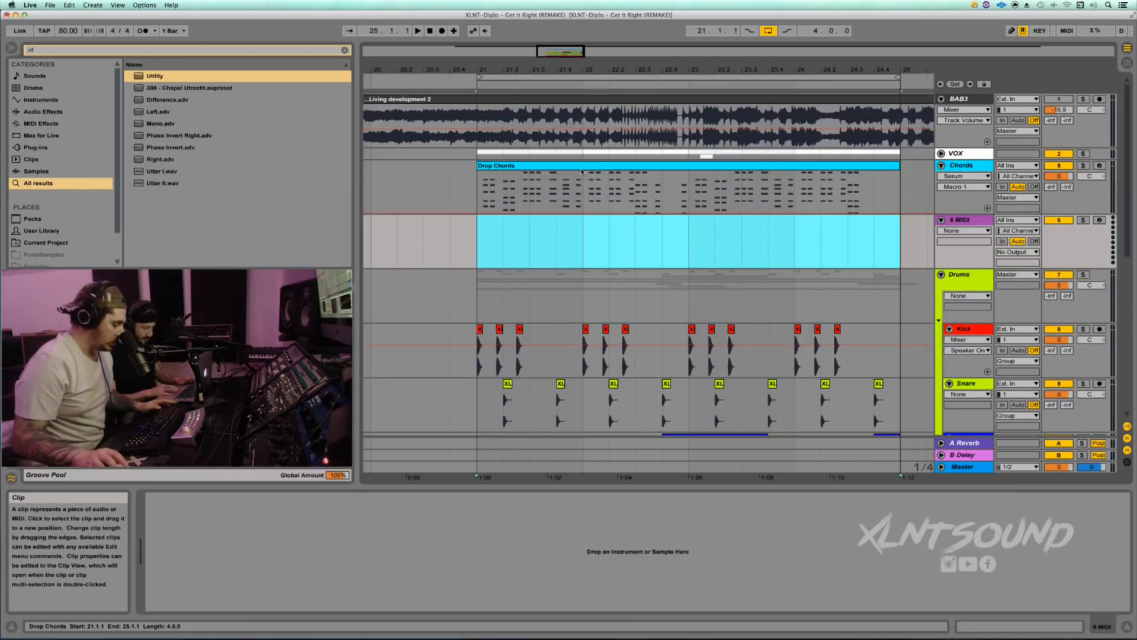
pyautogui.click(588, 168)
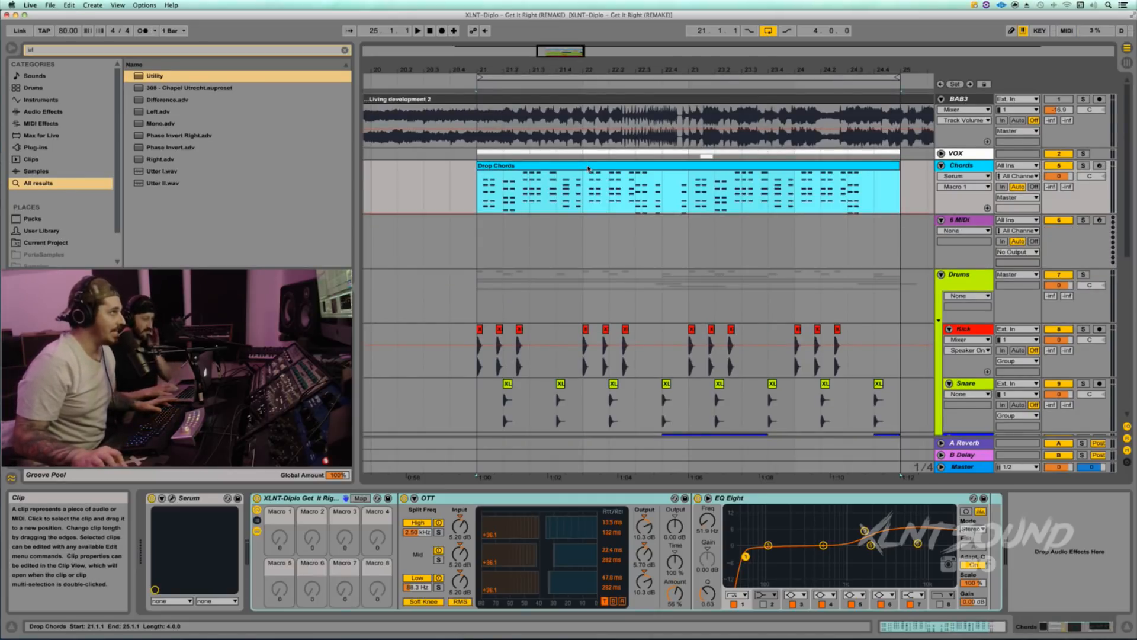
pyautogui.moveTo(593, 171); pyautogui.dragTo(599, 252)
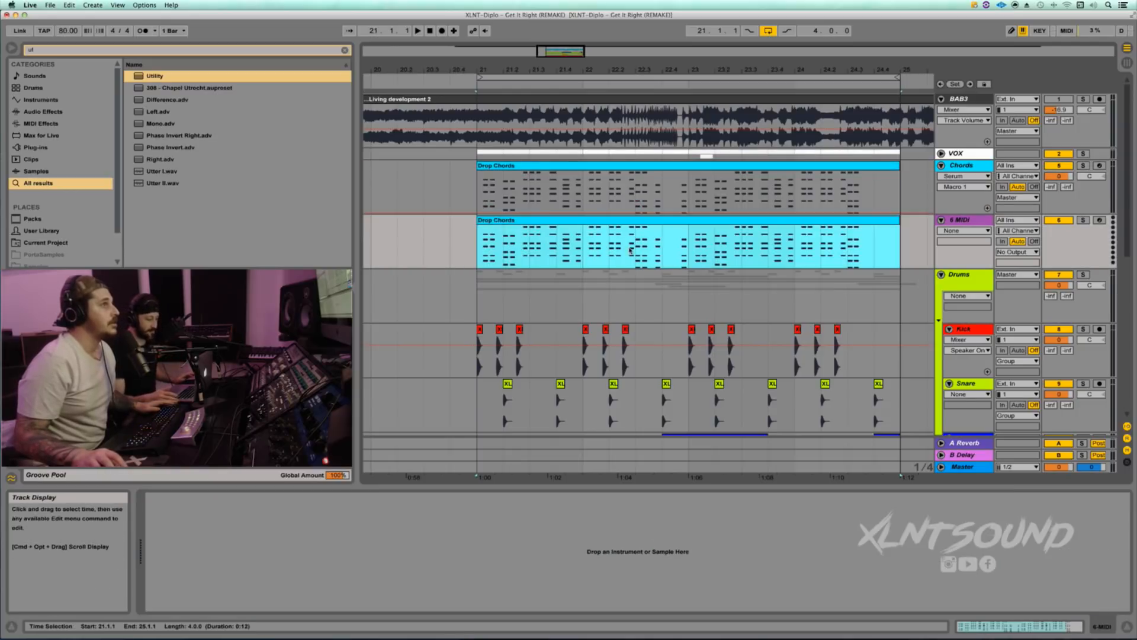
# Search the browser for "serum", load the Serum instrument onto the new MIDI track, and enlarge its plugin window.
pyautogui.click(967, 221)
pyautogui.click(963, 166)
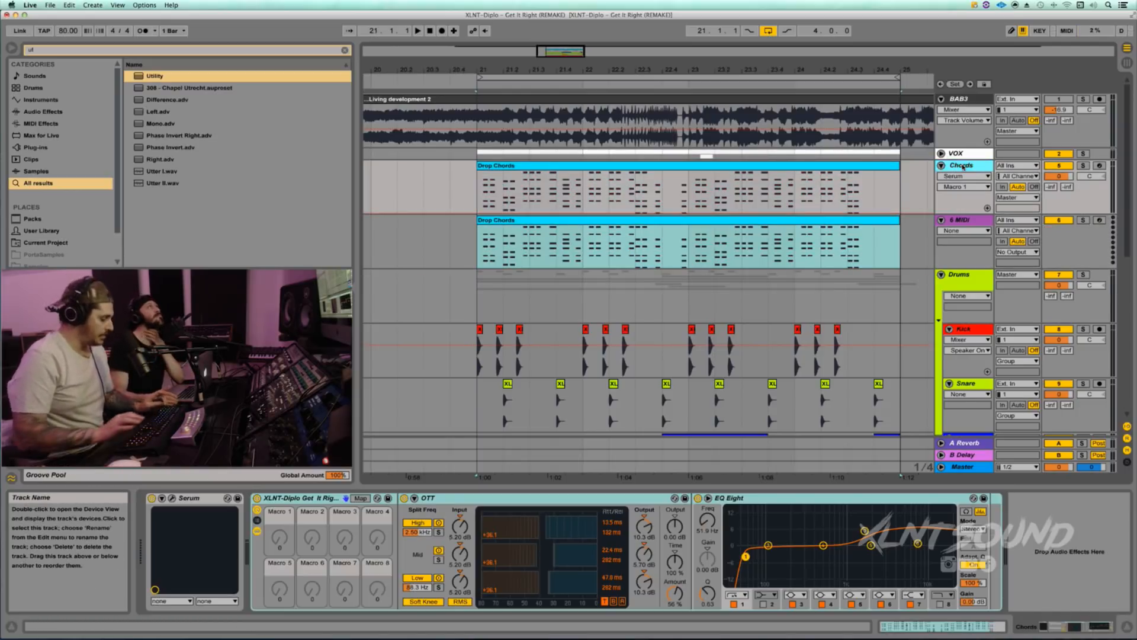
pyautogui.click(54, 52)
pyautogui.write('serum')
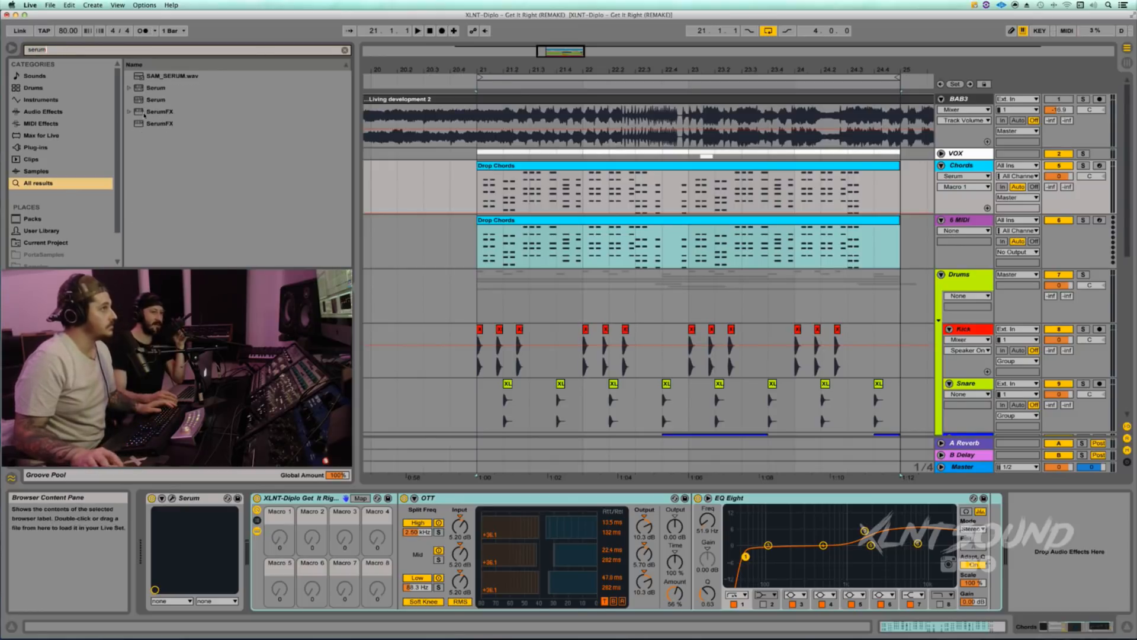
pyautogui.moveTo(145, 104); pyautogui.dragTo(647, 243)
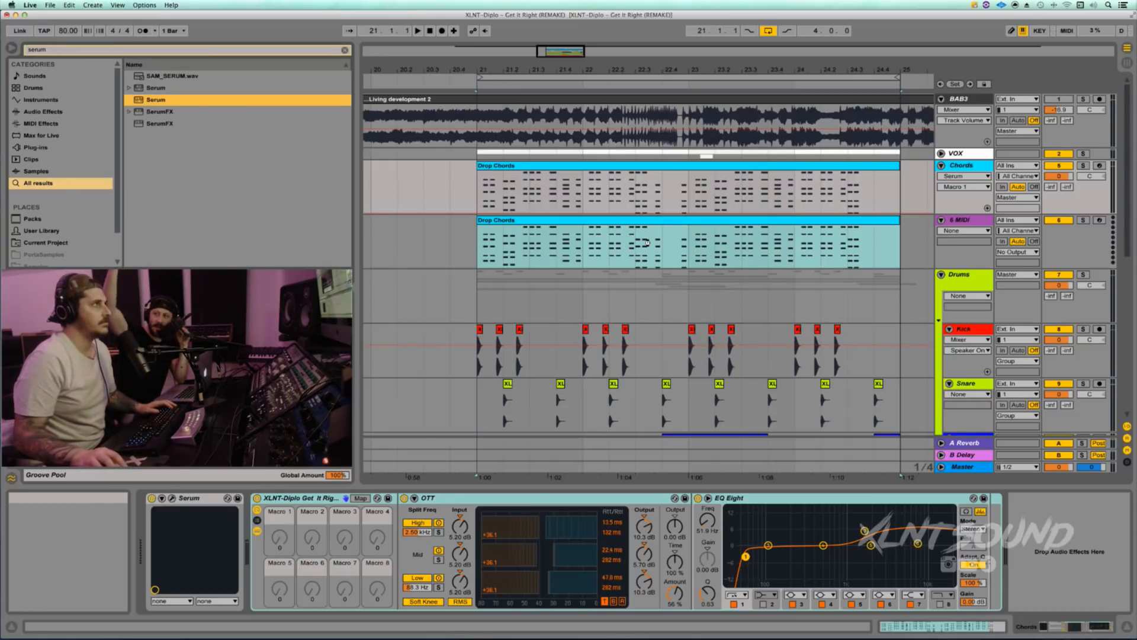
pyautogui.moveTo(962, 249); pyautogui.dragTo(961, 250)
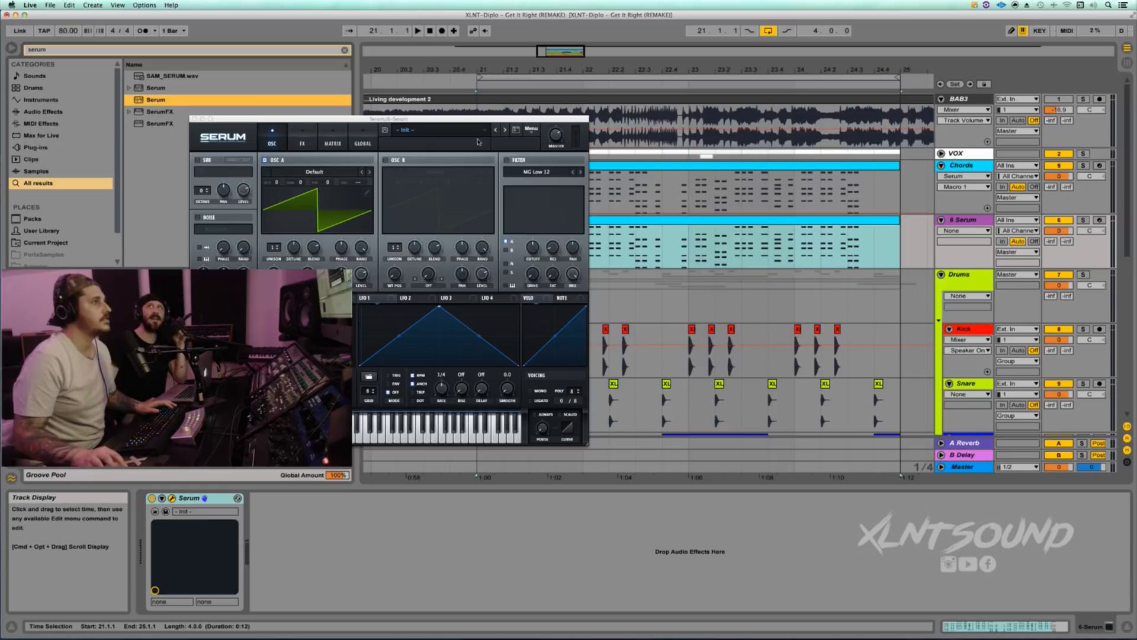
pyautogui.moveTo(865, 429); pyautogui.dragTo(955, 457)
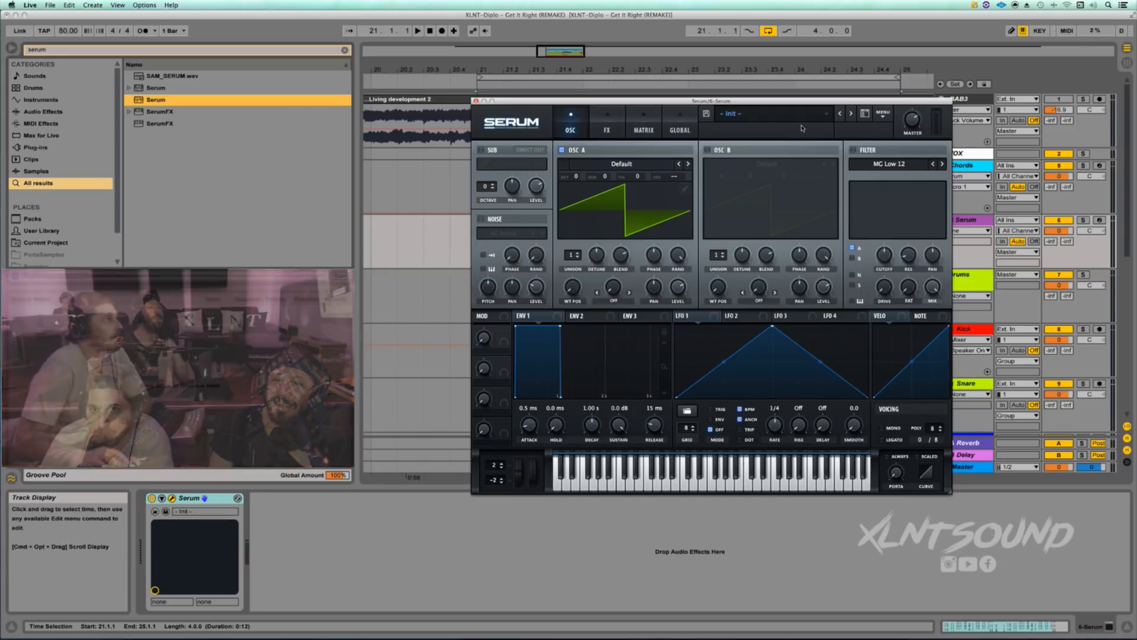
# Mute the Chords track and play the copied chords through Serum's init sound.
pyautogui.moveTo(738, 104); pyautogui.dragTo(631, 233)
pyautogui.click(1058, 166)
pyautogui.press('space')
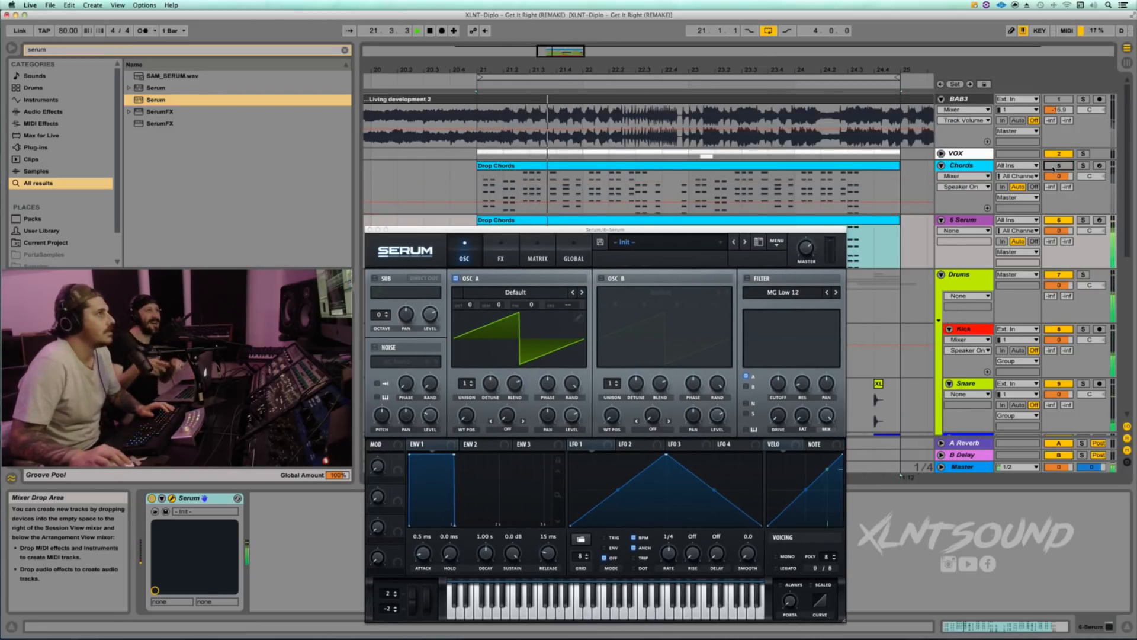
pyautogui.moveTo(737, 230); pyautogui.dragTo(810, 80)
pyautogui.press('space')
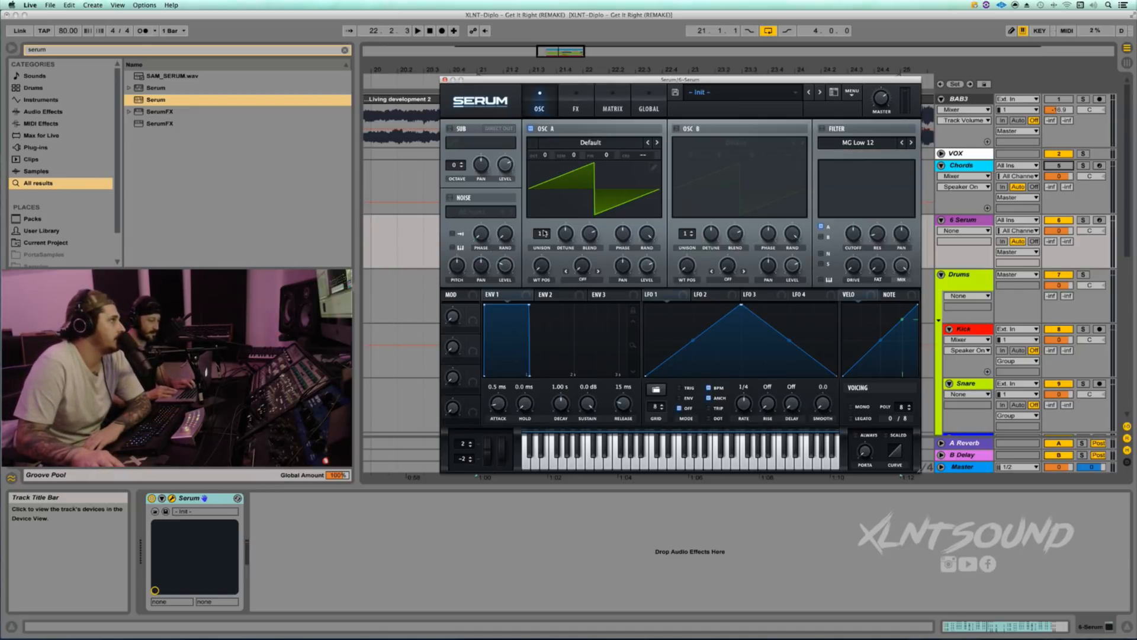
# Set Serum's OSC A to 15 unison voices, lower its detune, and adjust its blend and phase randomness.
pyautogui.moveTo(544, 233); pyautogui.dragTo(551, 126)
pyautogui.moveTo(565, 231); pyautogui.dragTo(563, 252)
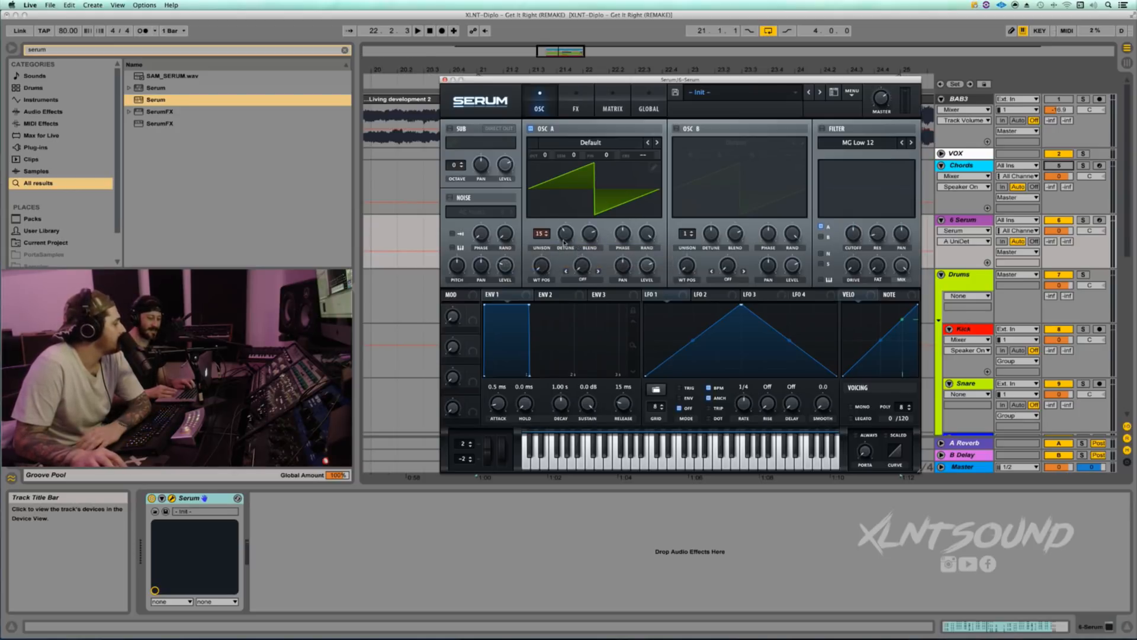
pyautogui.click(592, 239)
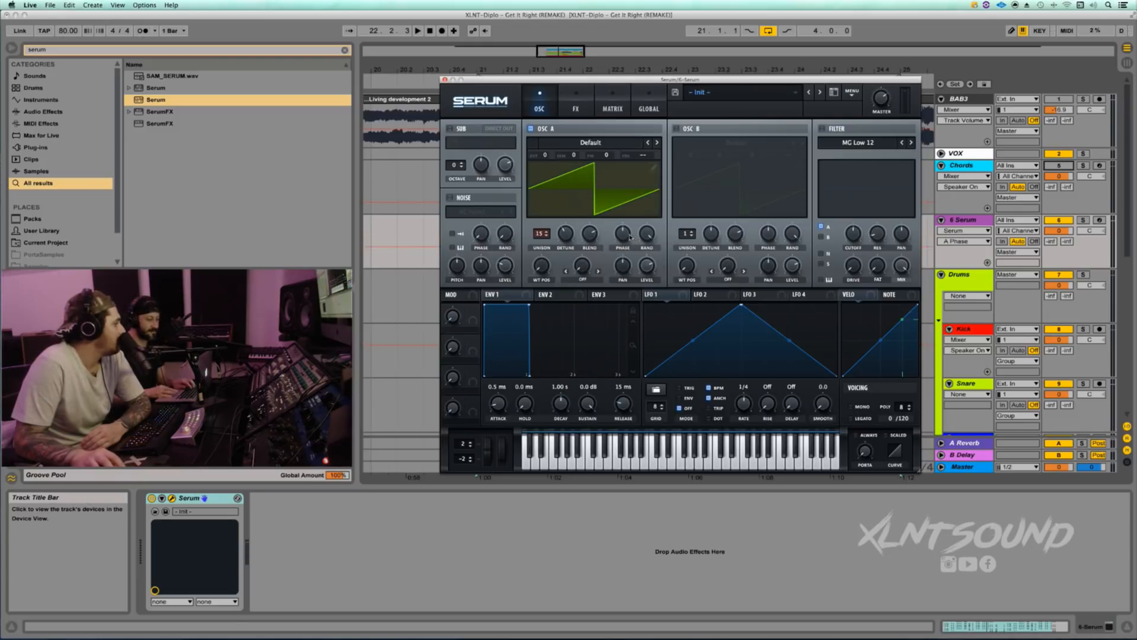
pyautogui.click(648, 234)
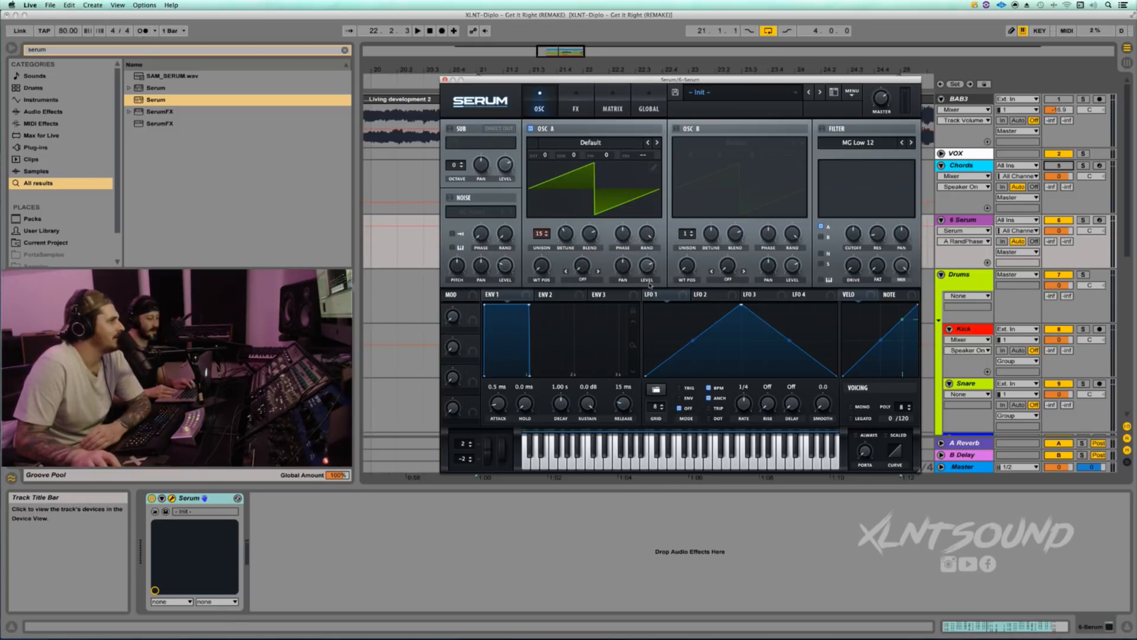
# Turn down OSC A's level and modulate it with LFO 1, shaped with an earlier peak and a curved decay.
pyautogui.moveTo(648, 267); pyautogui.dragTo(593, 415)
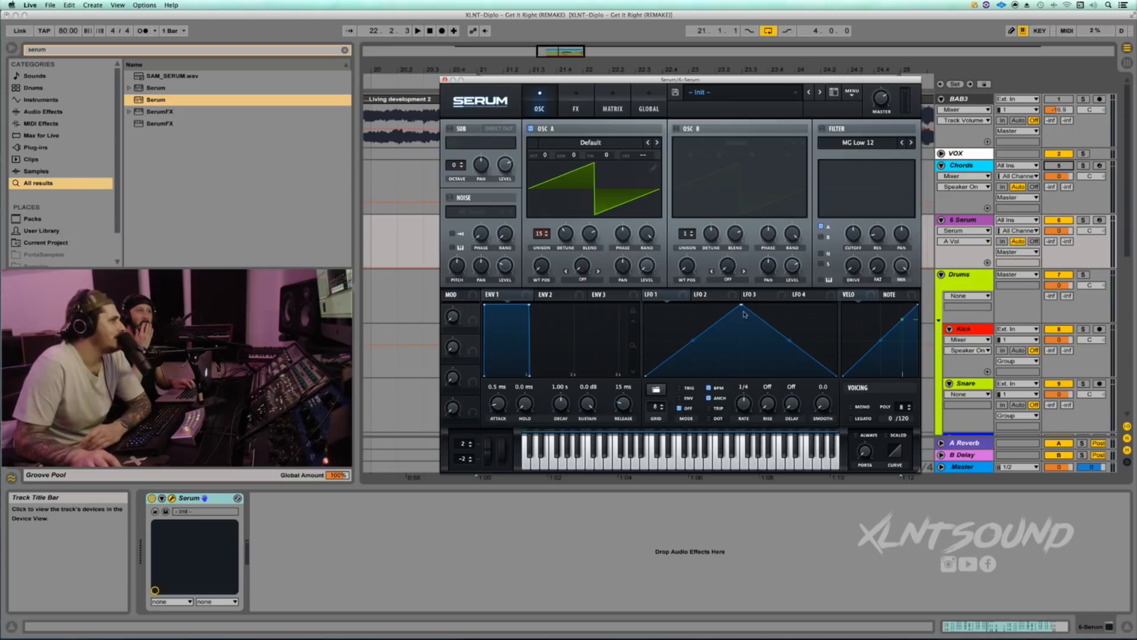
pyautogui.moveTo(740, 306); pyautogui.dragTo(693, 288)
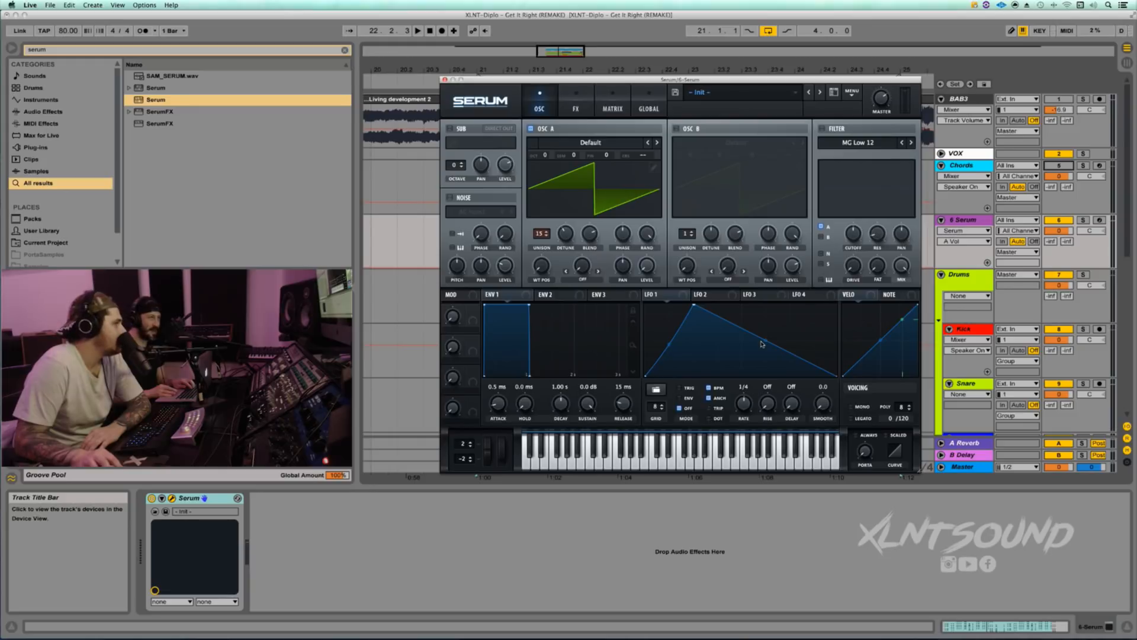
pyautogui.moveTo(762, 339); pyautogui.dragTo(761, 344)
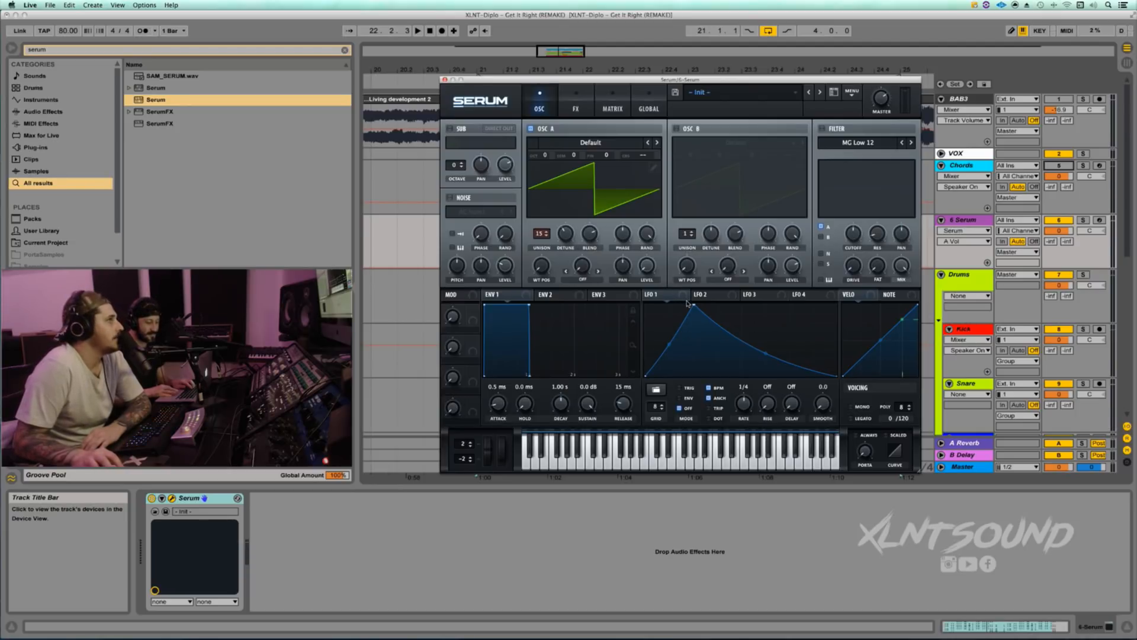
pyautogui.moveTo(684, 296); pyautogui.dragTo(649, 270)
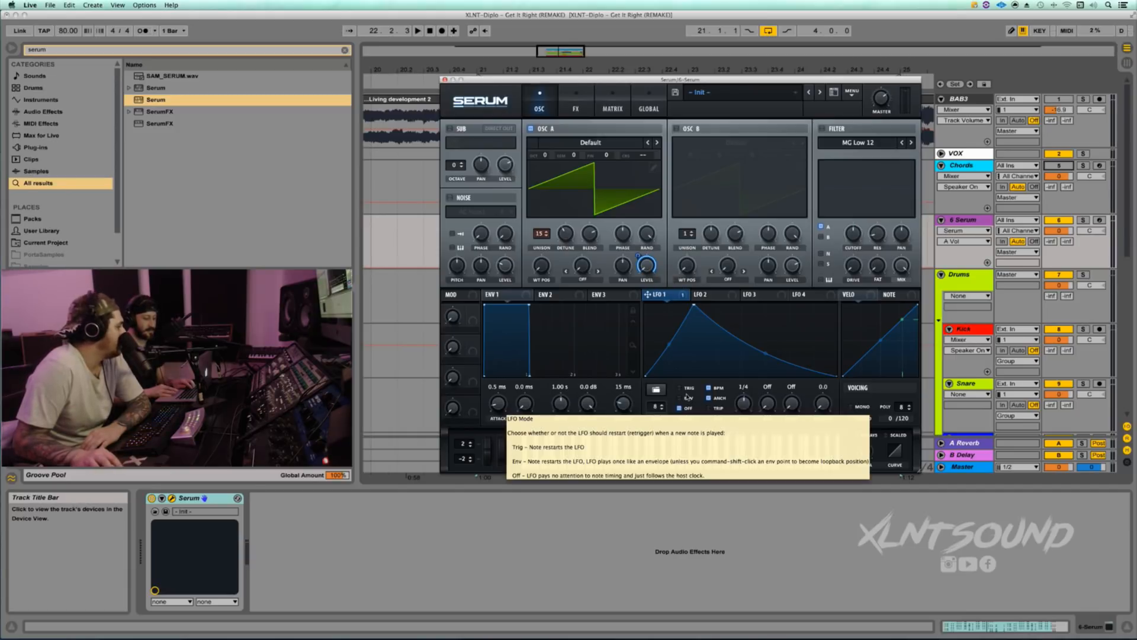
# Set LFO 1 to Trig mode at a 1/8 rate and audition the pulsing chords.
pyautogui.click(679, 389)
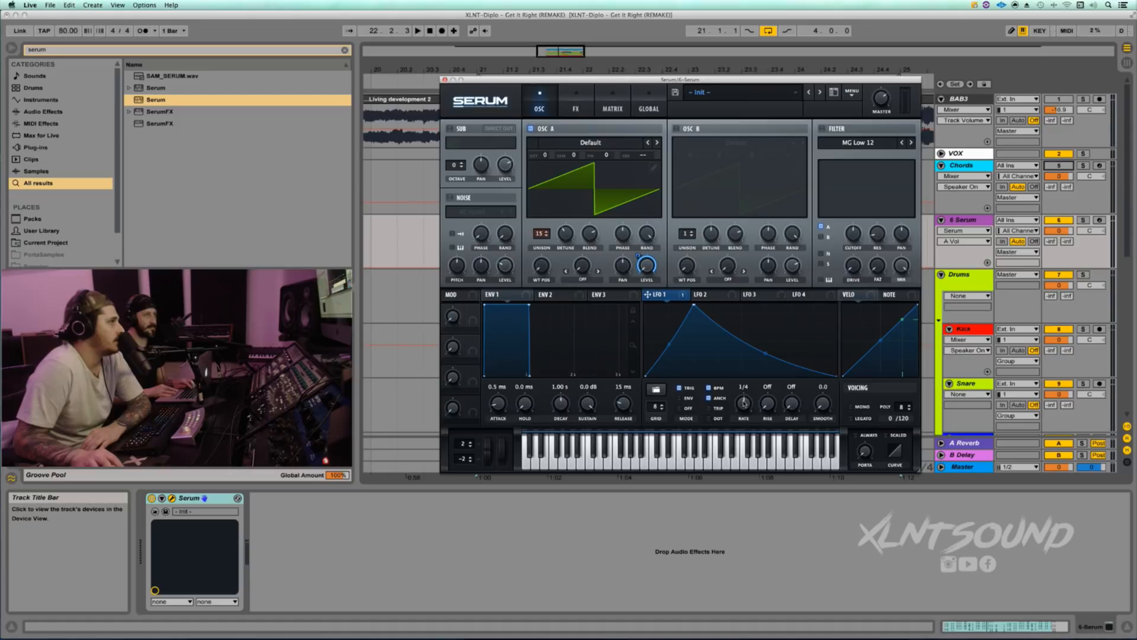
pyautogui.moveTo(744, 404)
pyautogui.moveTo(746, 399); pyautogui.dragTo(745, 389)
pyautogui.press('space')
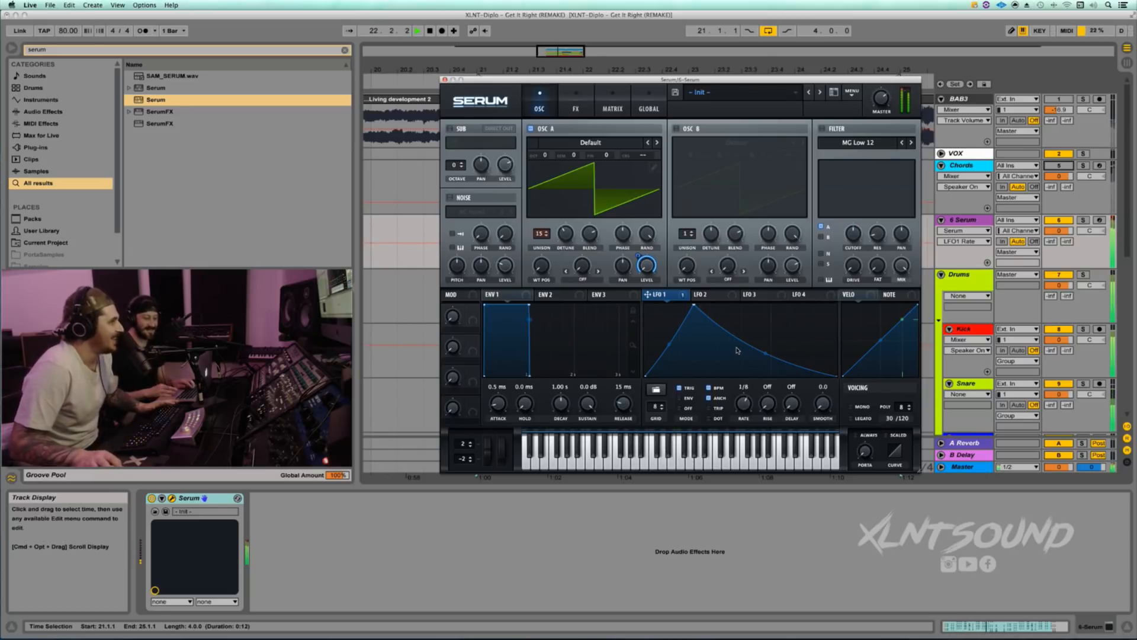
pyautogui.press('space')
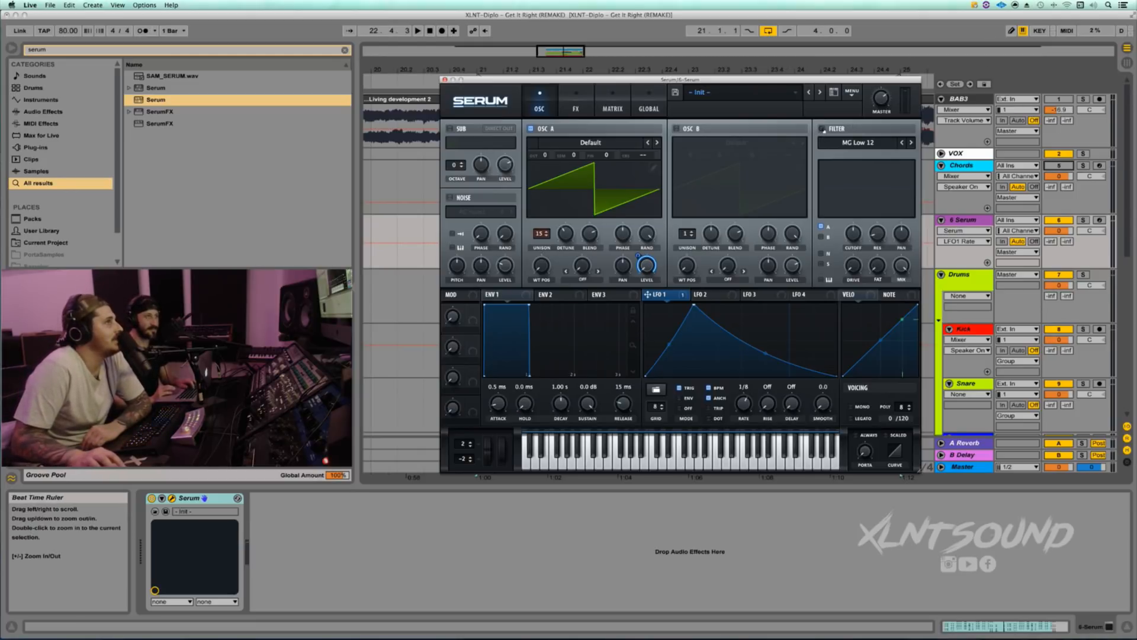
# Enable Serum's filter, choose the MG Low 18 type, and lower the cutoff to about 107 Hz.
pyautogui.click(822, 129)
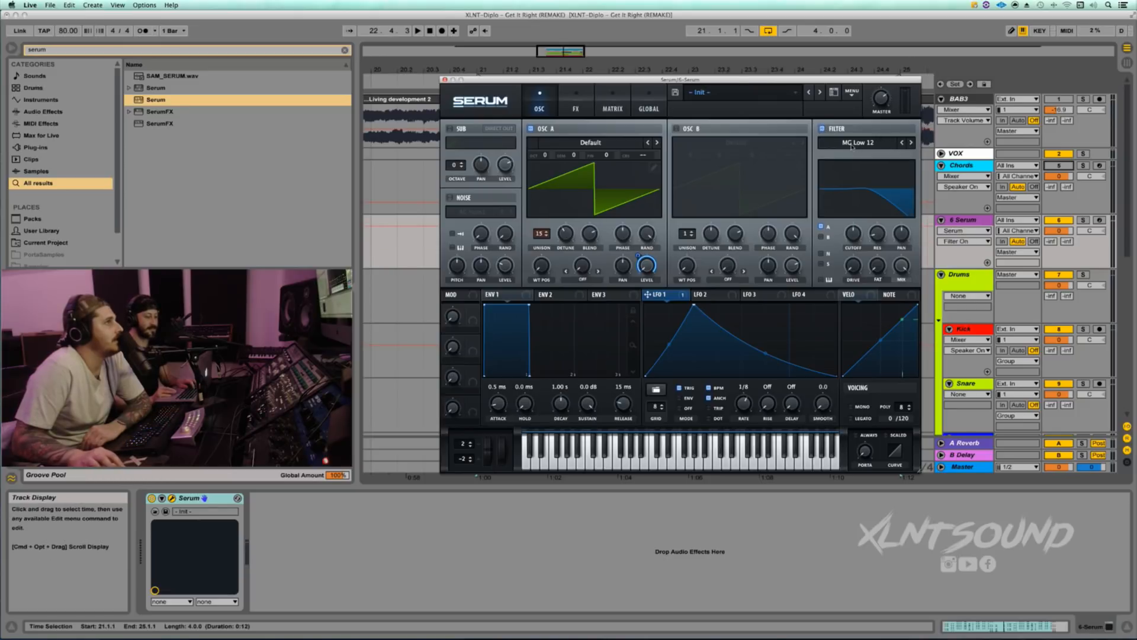
pyautogui.click(877, 144)
pyautogui.moveTo(876, 153)
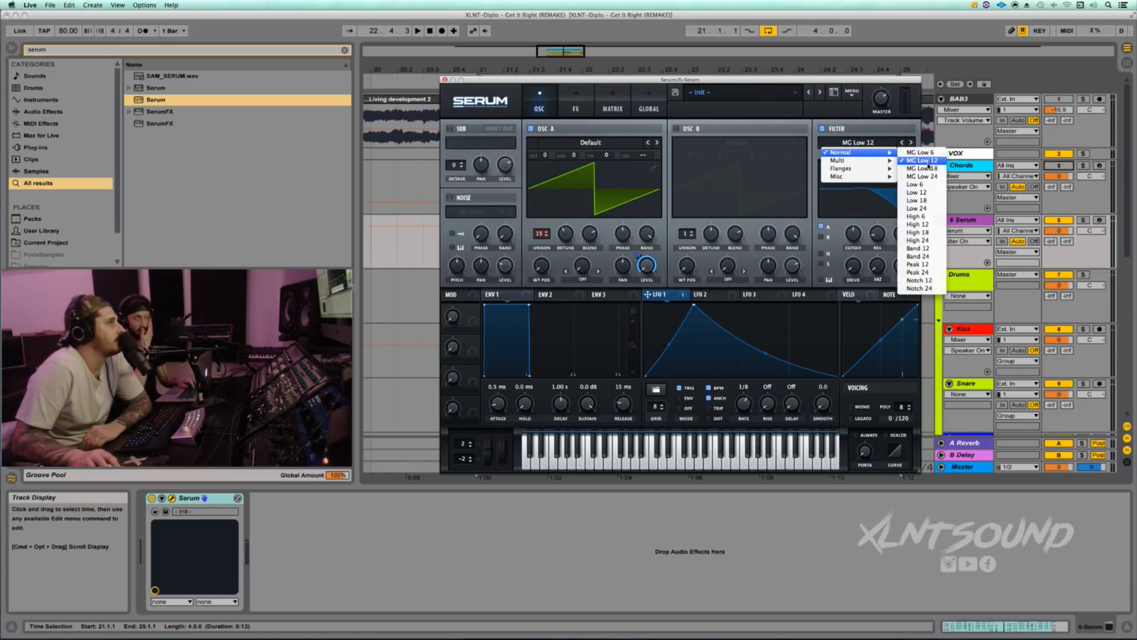
pyautogui.click(928, 169)
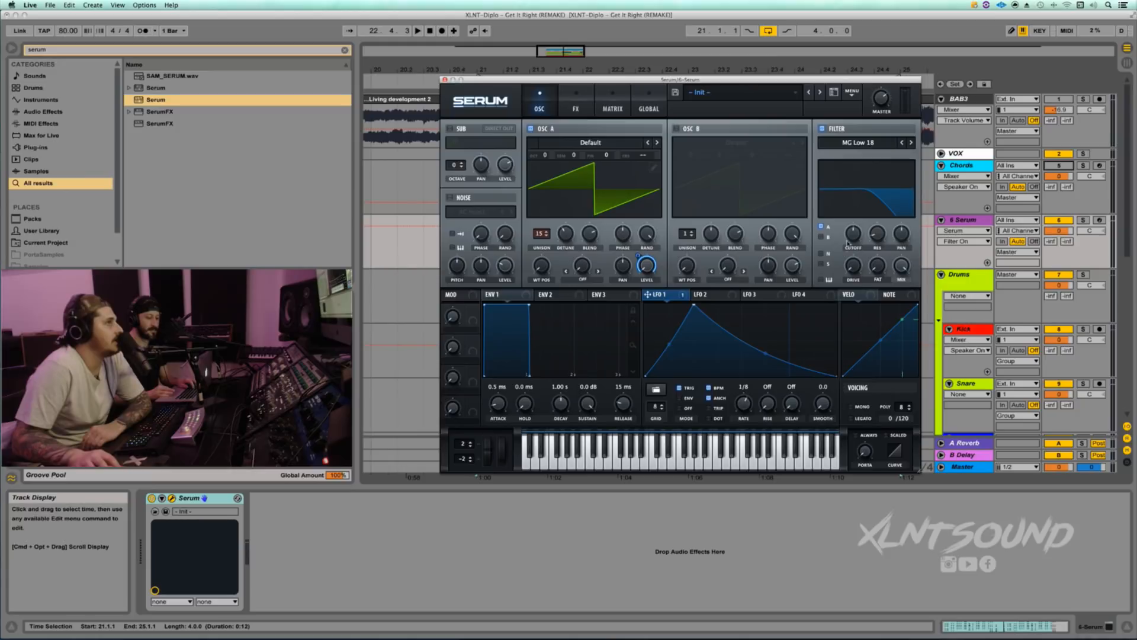
pyautogui.moveTo(853, 236); pyautogui.dragTo(850, 254)
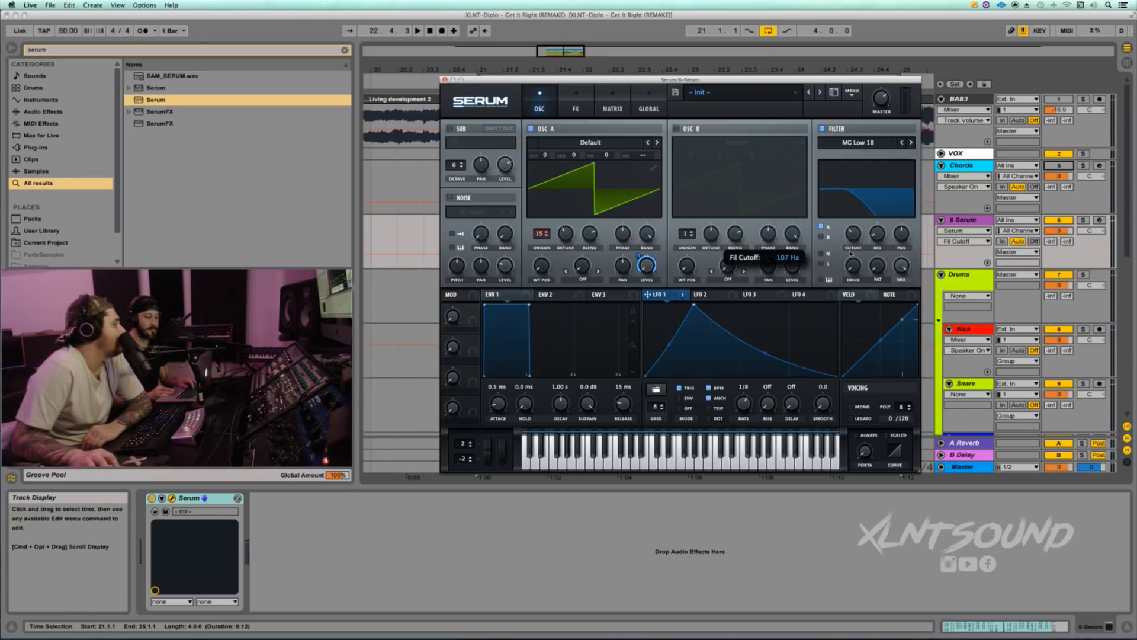
pyautogui.moveTo(851, 255); pyautogui.dragTo(852, 258)
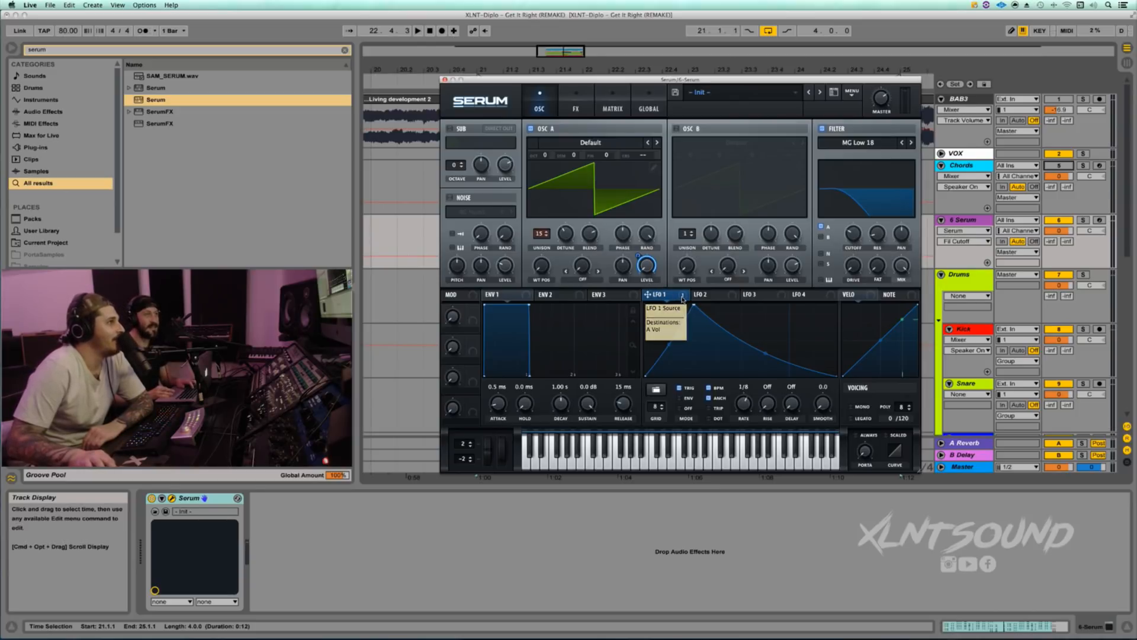
# Modulate the filter cutoff with LFO 1 and adjust the filter's Fat and Drive amounts.
pyautogui.moveTo(682, 298); pyautogui.dragTo(855, 234)
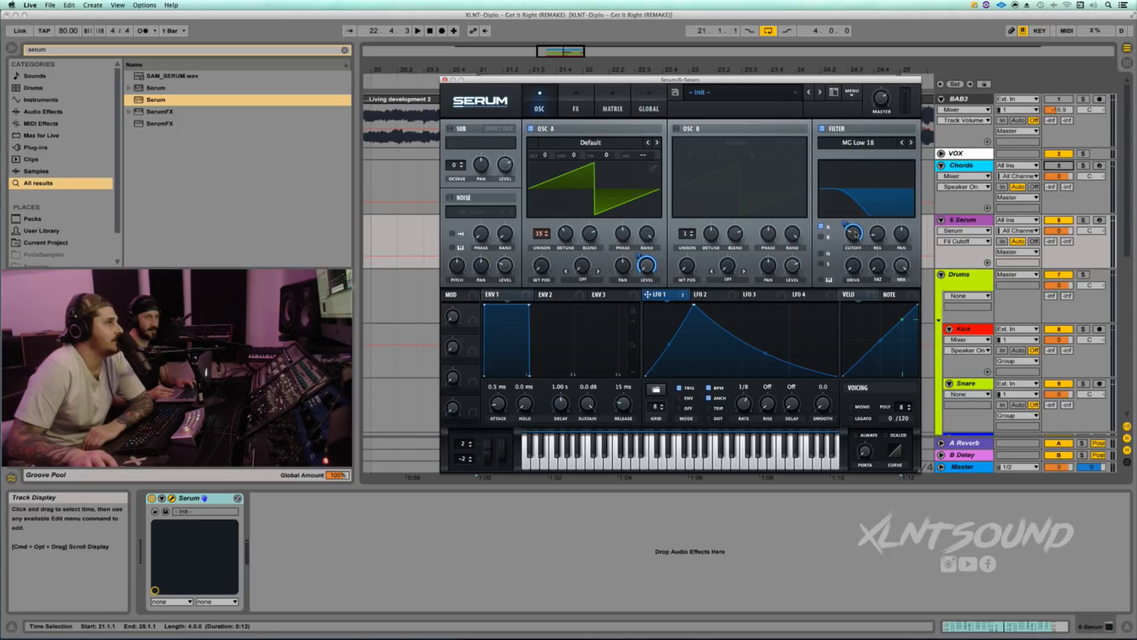
pyautogui.moveTo(844, 224)
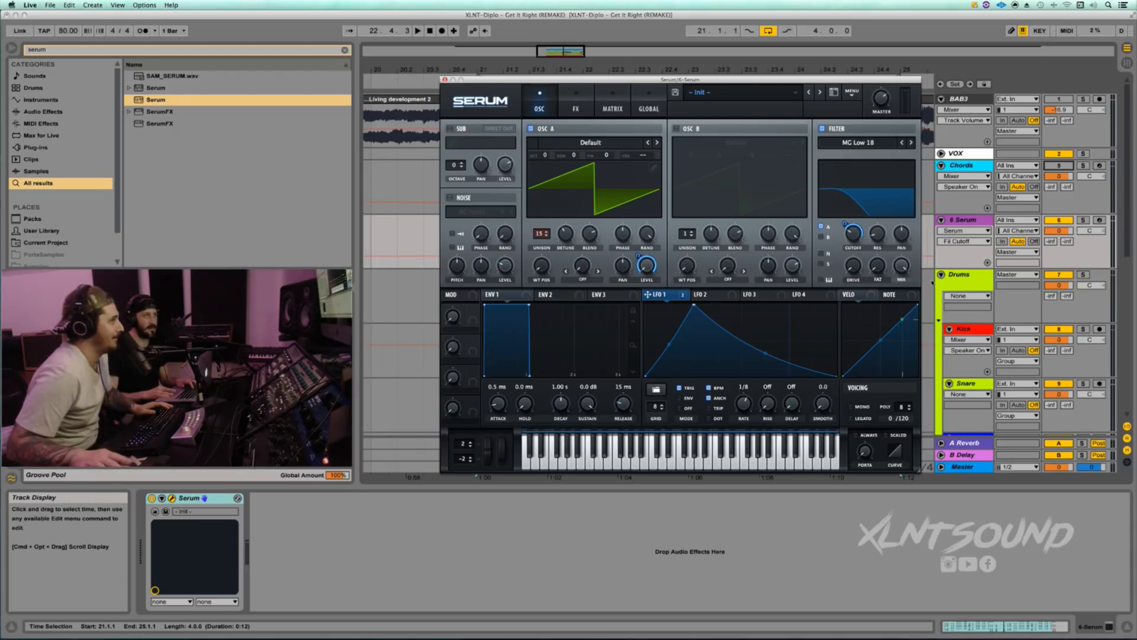
pyautogui.moveTo(873, 271); pyautogui.dragTo(869, 134)
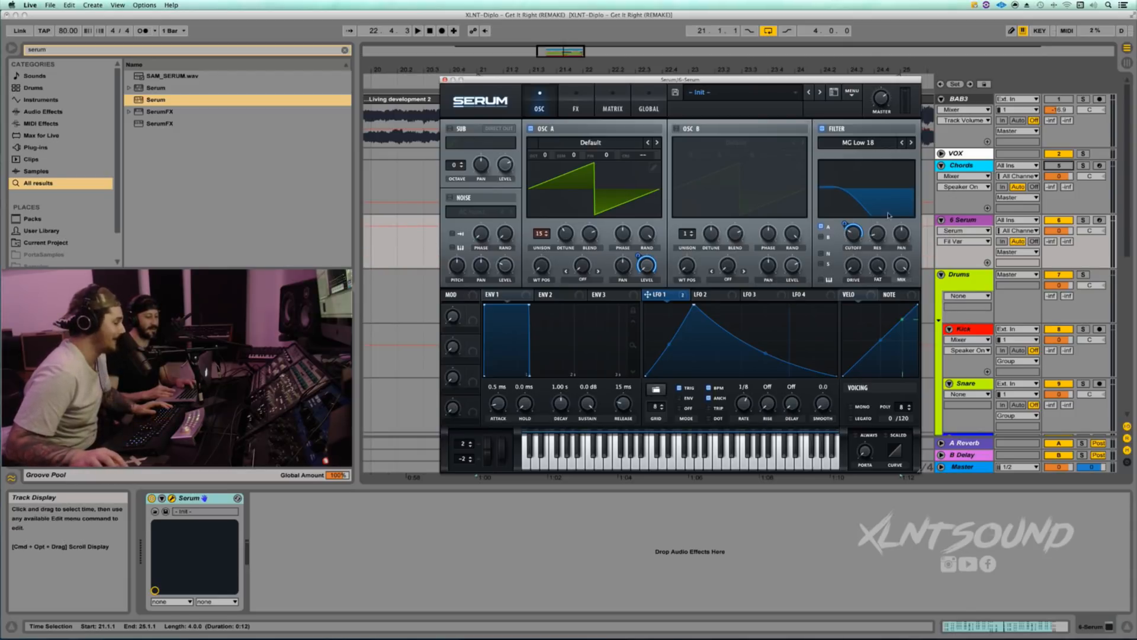
pyautogui.click(851, 270)
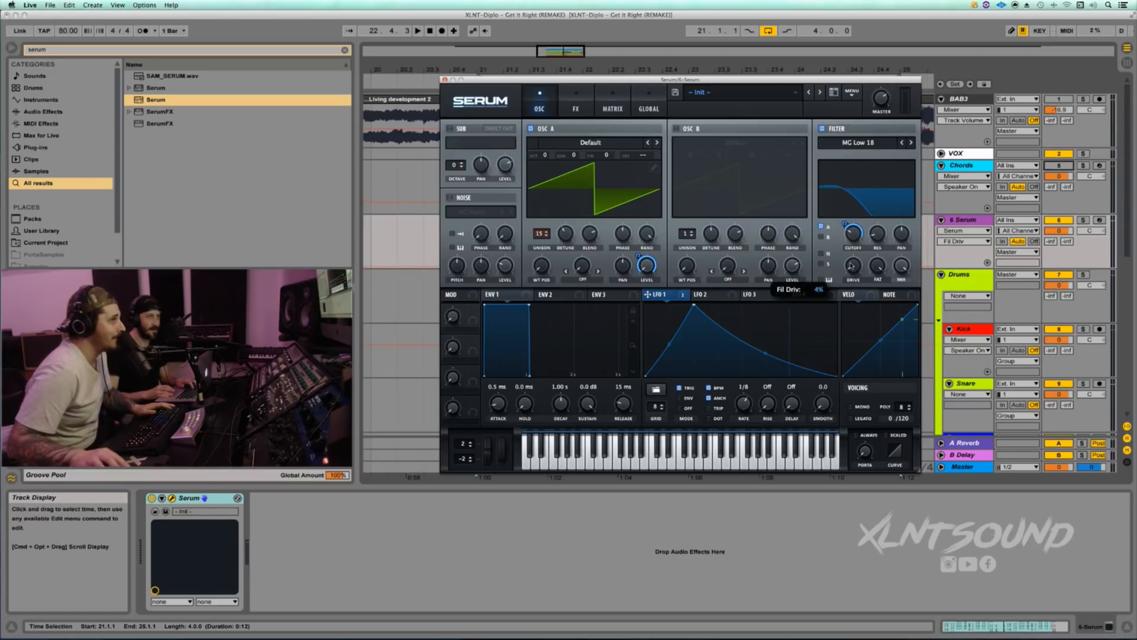
# Raise the filter's Drive slightly and audition the chords.
pyautogui.moveTo(848, 263); pyautogui.dragTo(848, 253)
pyautogui.press('space')
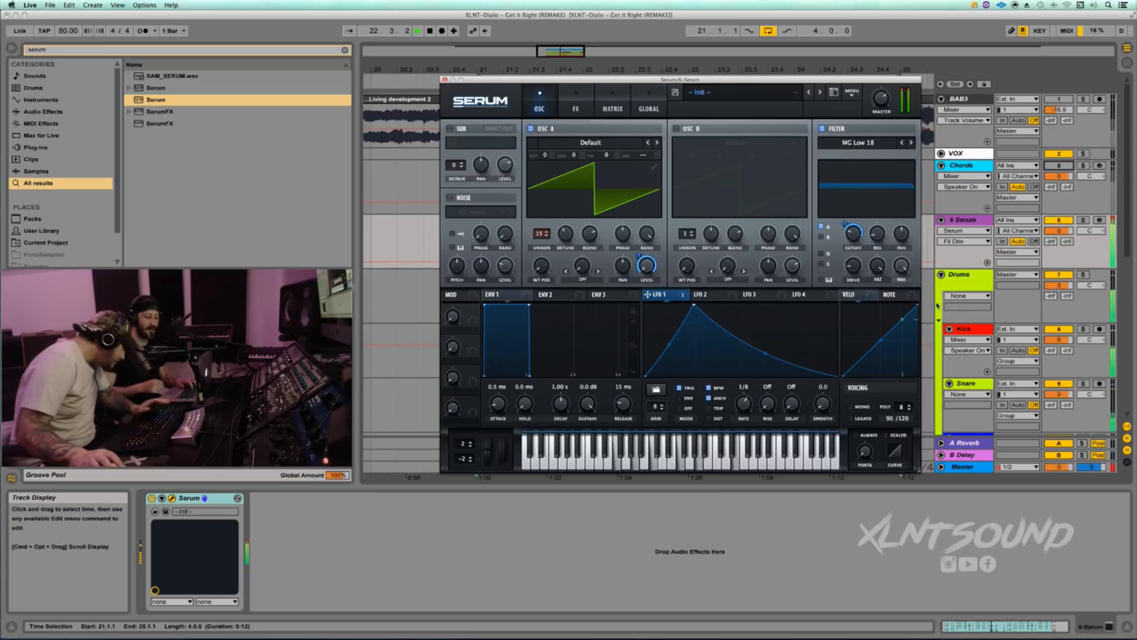
pyautogui.press('space')
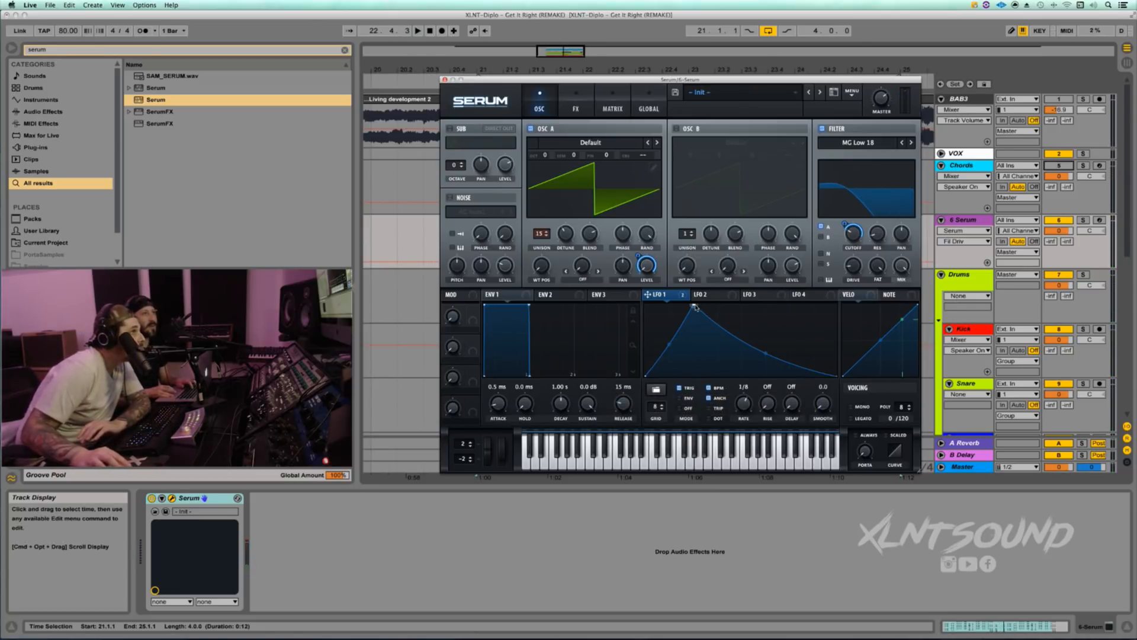
# Shift LFO 1's peak slightly later, adjust its rising curve, set Smooth to 51.8, and audition the chords.
pyautogui.moveTo(695, 306); pyautogui.dragTo(700, 301)
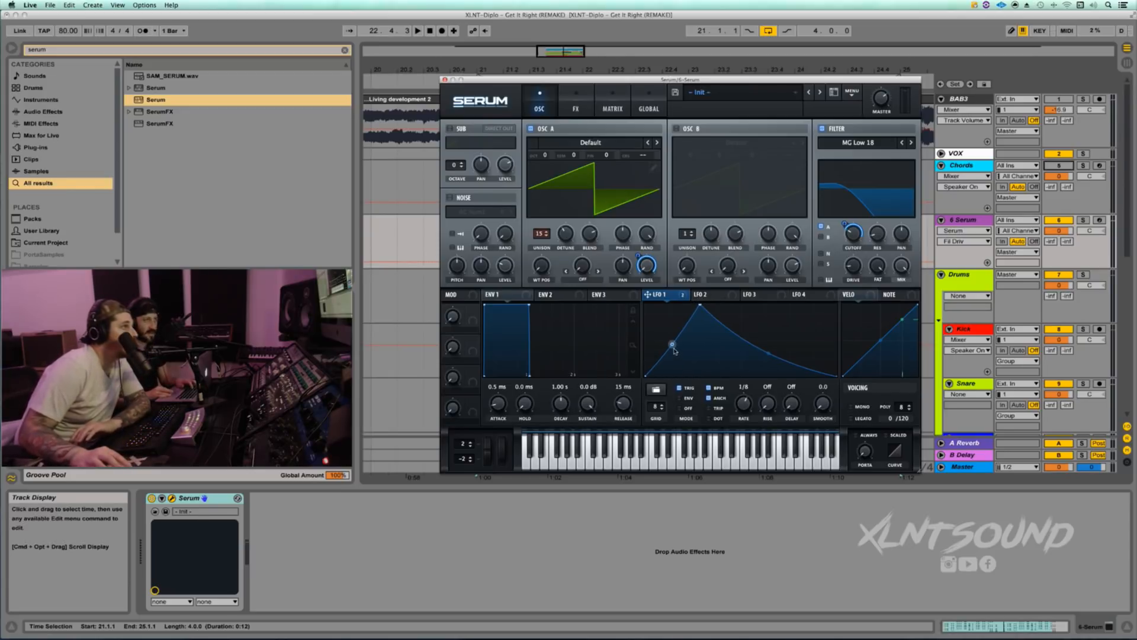
pyautogui.moveTo(673, 348); pyautogui.dragTo(671, 346)
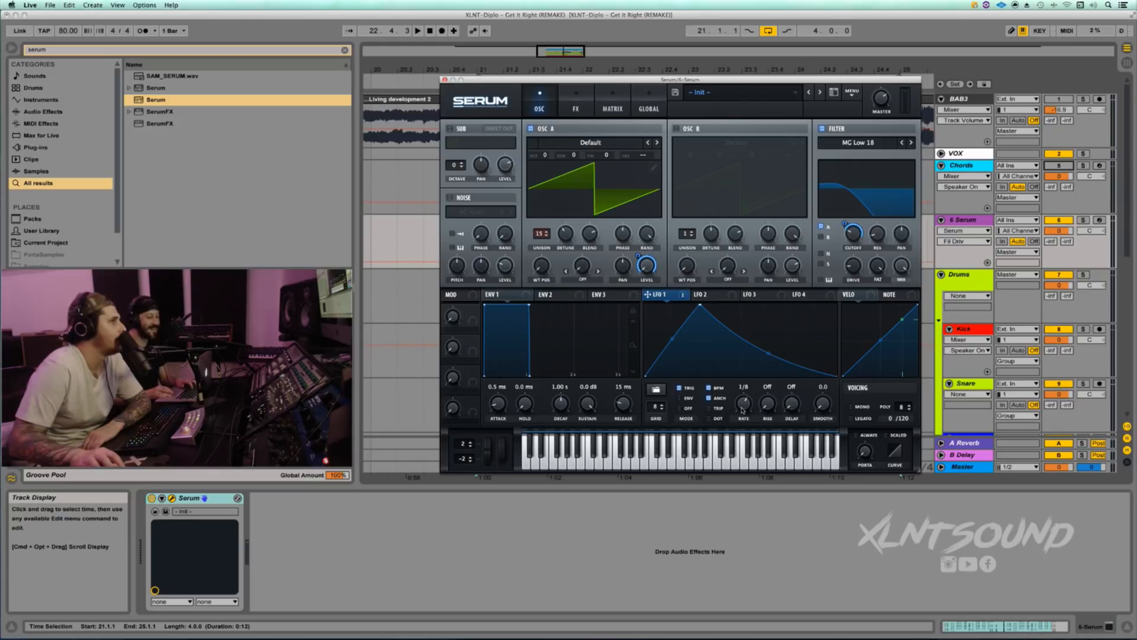
pyautogui.moveTo(829, 406); pyautogui.dragTo(821, 349)
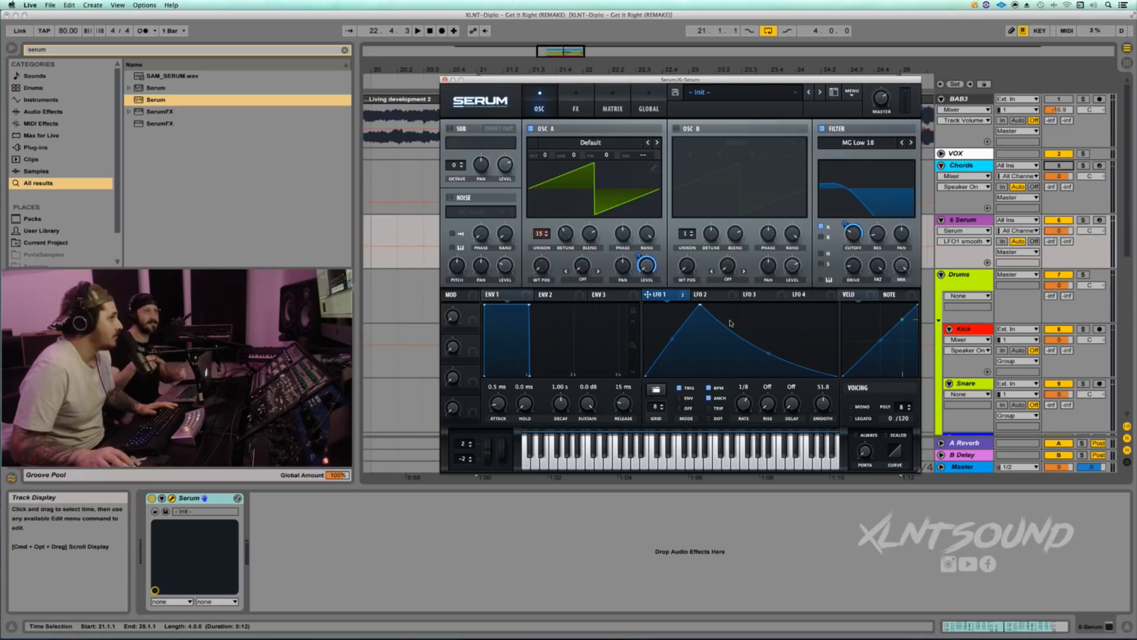
pyautogui.press('space')
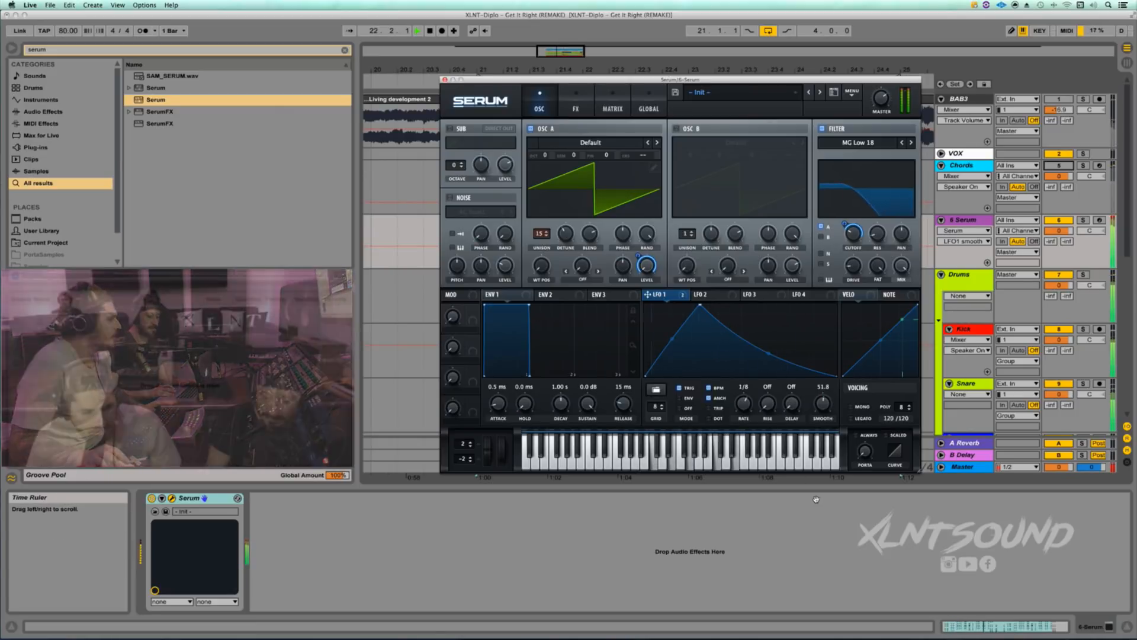
pyautogui.press('space')
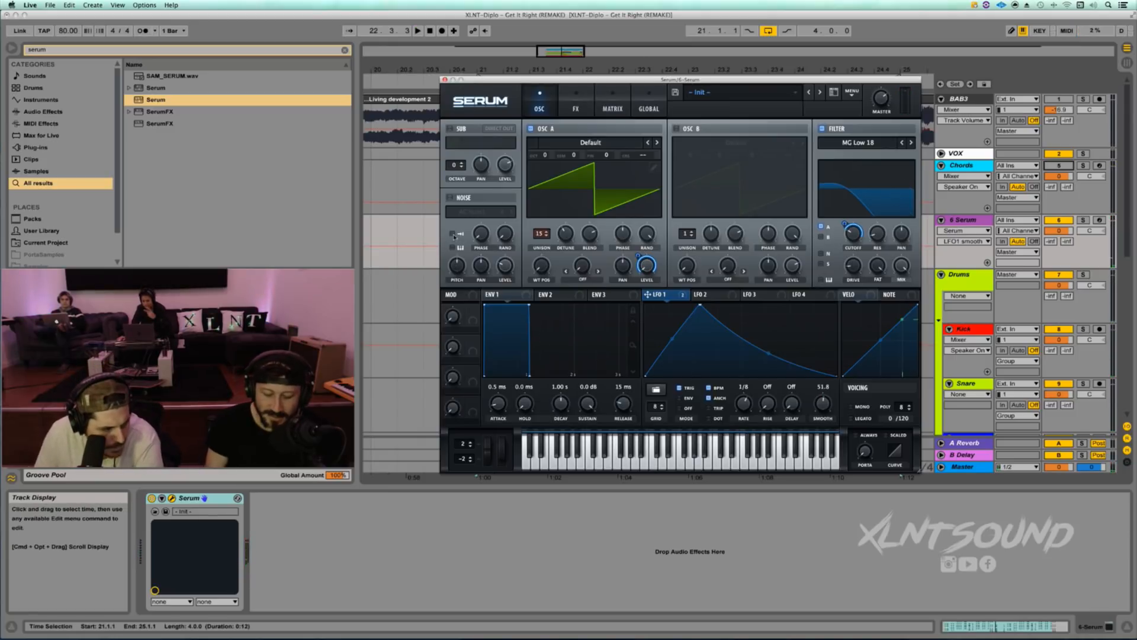
# Enable Serum's Hyper/Dimension effect, set the Hyper rate to 28%, and turn on Retrig.
pyautogui.click(575, 107)
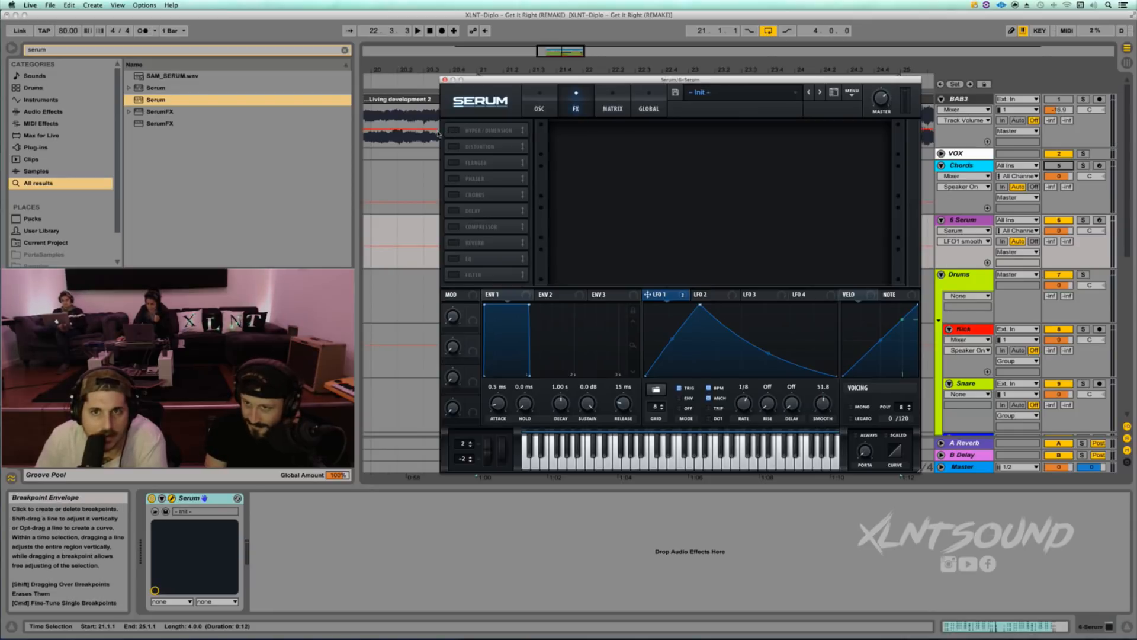
pyautogui.click(453, 130)
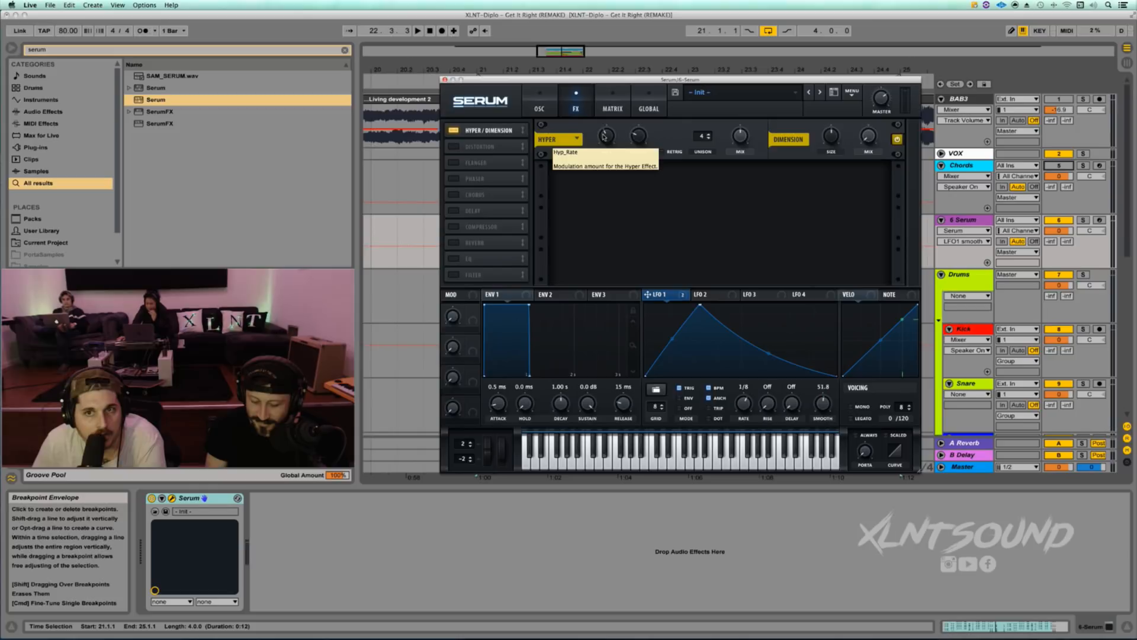
pyautogui.moveTo(604, 136); pyautogui.dragTo(607, 147)
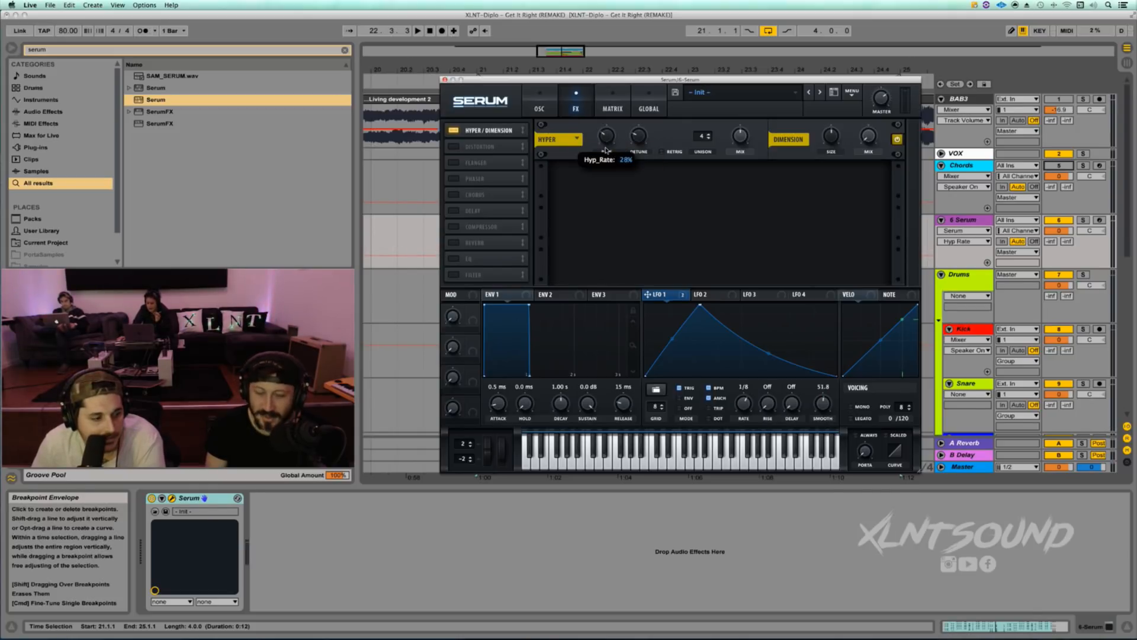
pyautogui.click(638, 140)
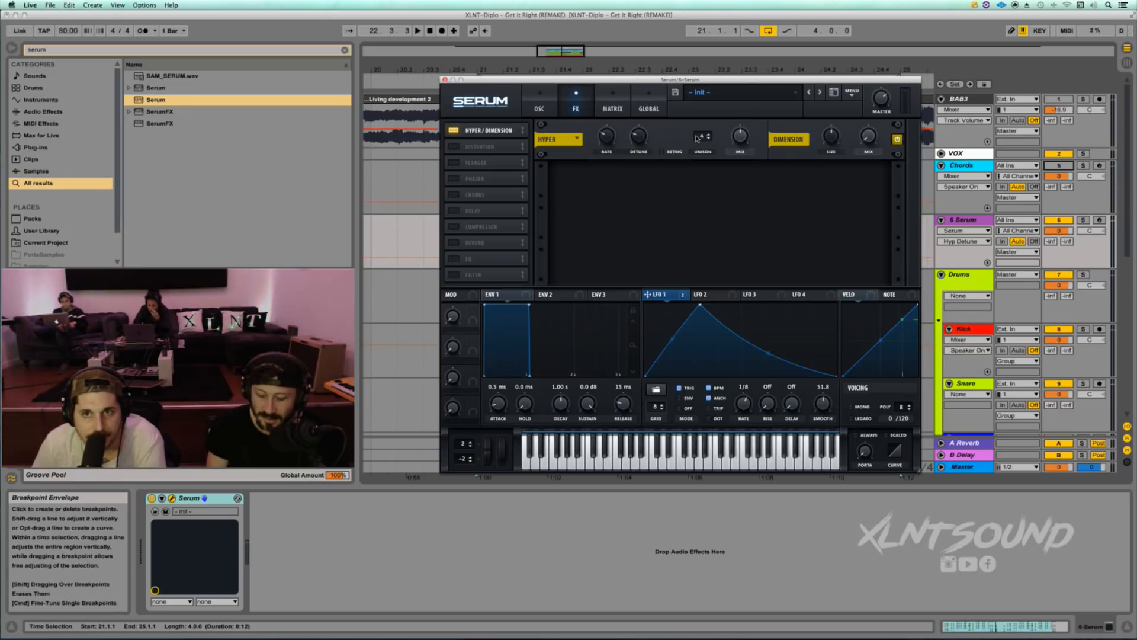
pyautogui.click(674, 153)
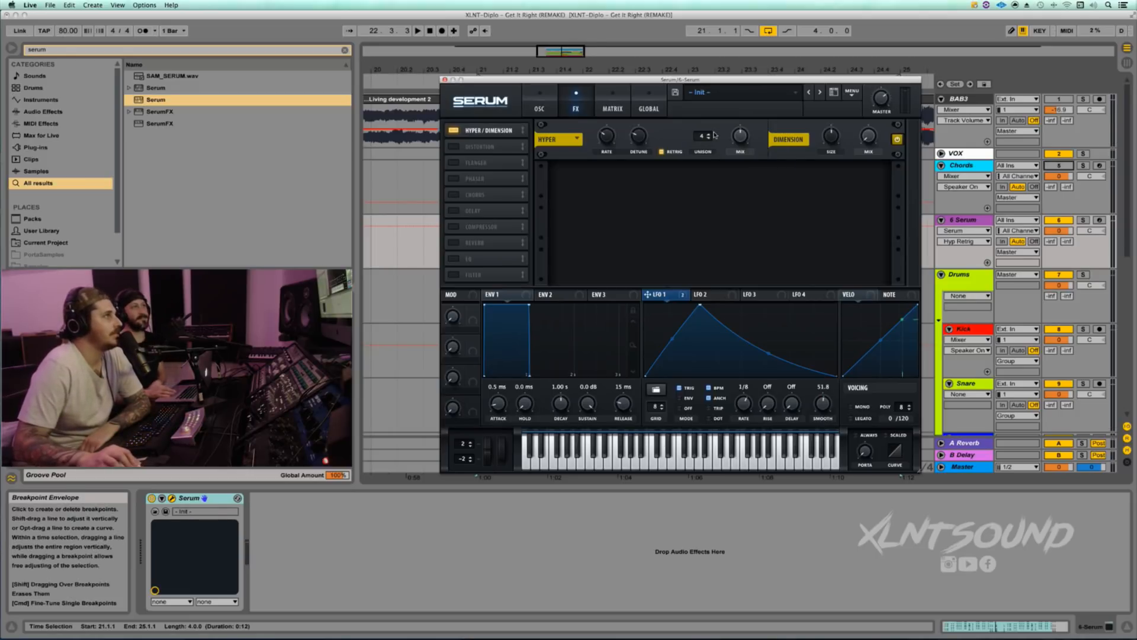
# Lower the Hyper mix to about 4%, go over Dimension's size and mix, and audition the result.
pyautogui.moveTo(741, 140); pyautogui.dragTo(739, 182)
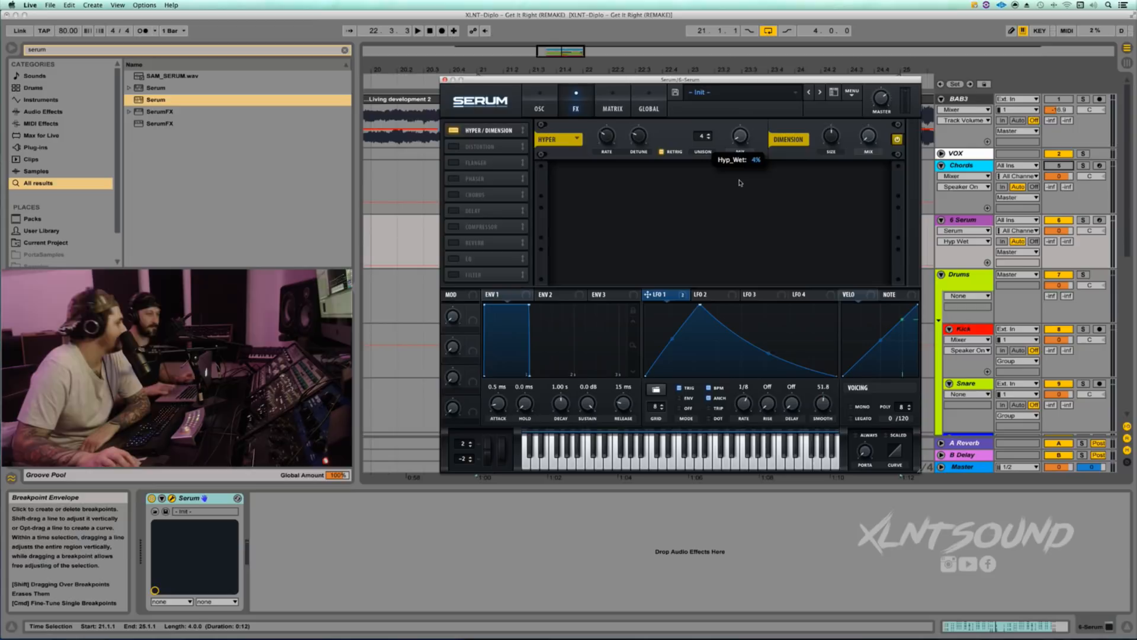
pyautogui.click(831, 136)
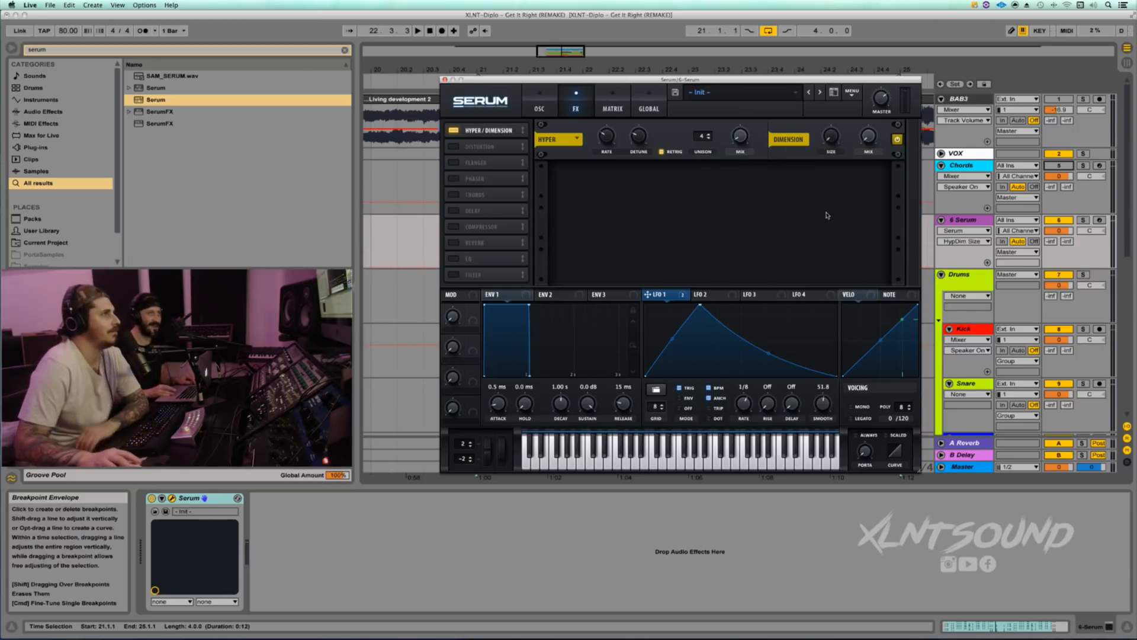
pyautogui.click(869, 136)
pyautogui.press('space')
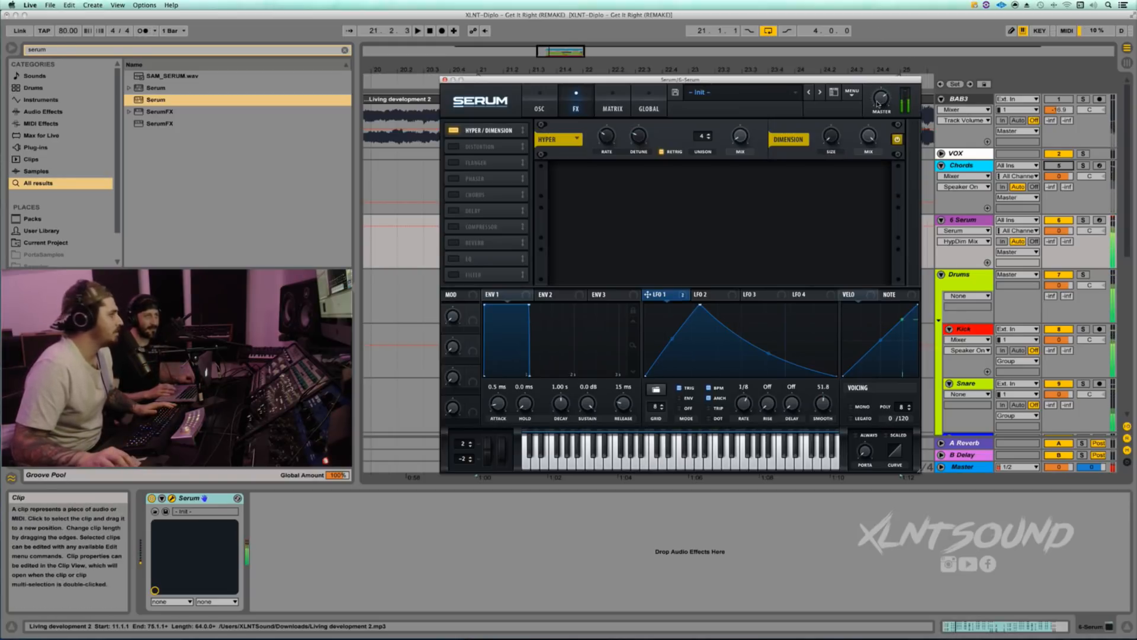
pyautogui.press('space')
# Turn Serum's master volume down slightly and audition the chords at the new level.
pyautogui.click(880, 99)
pyautogui.moveTo(878, 104); pyautogui.dragTo(878, 109)
pyautogui.press('space')
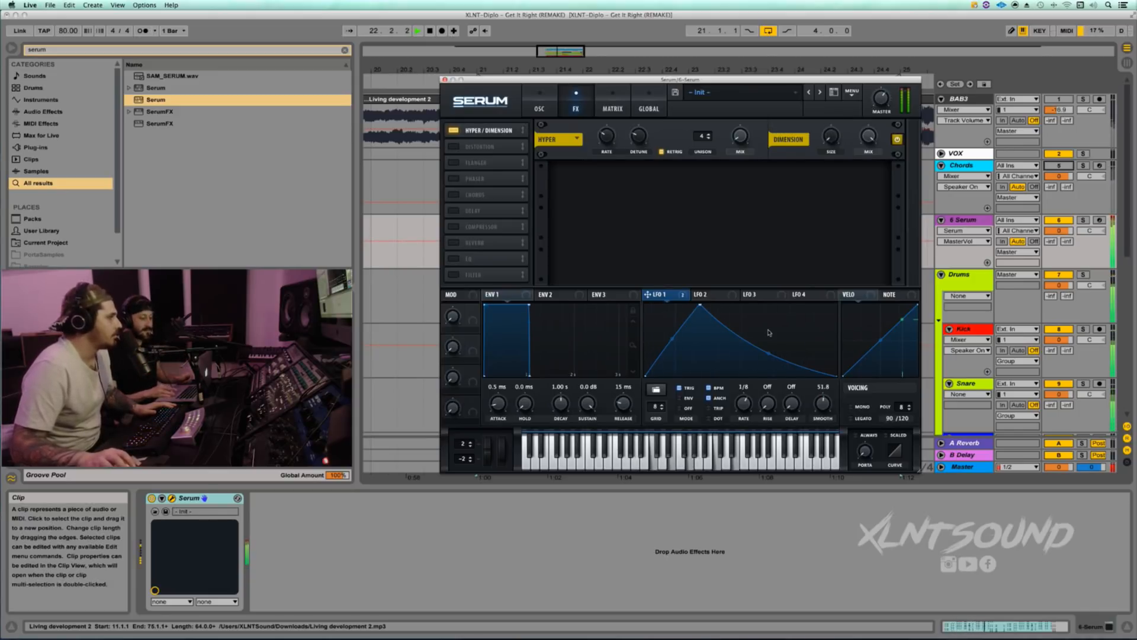
pyautogui.press('space')
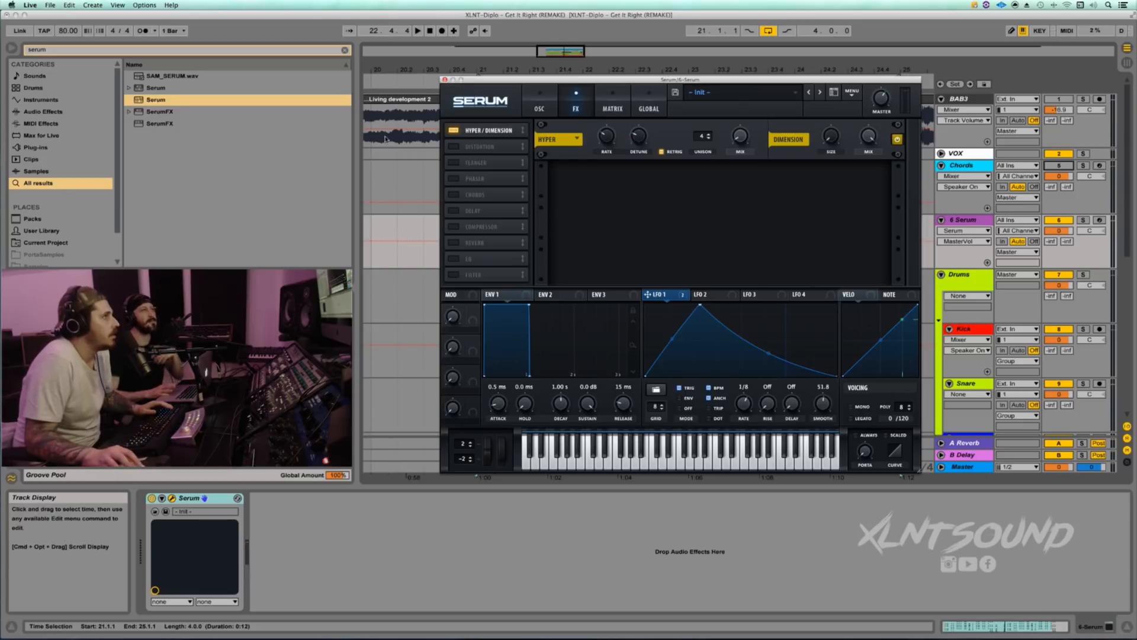
# Enable the Tube distortion with Drive at about 65% and Mix at about 81%, and audition it.
pyautogui.click(453, 147)
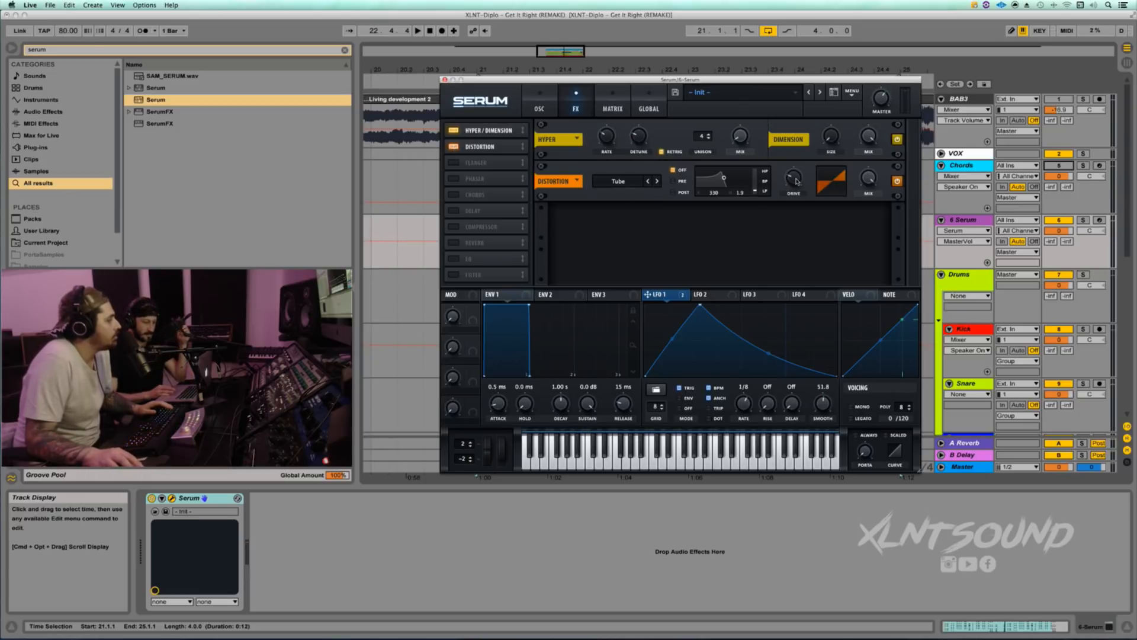
pyautogui.moveTo(798, 182); pyautogui.dragTo(802, 132)
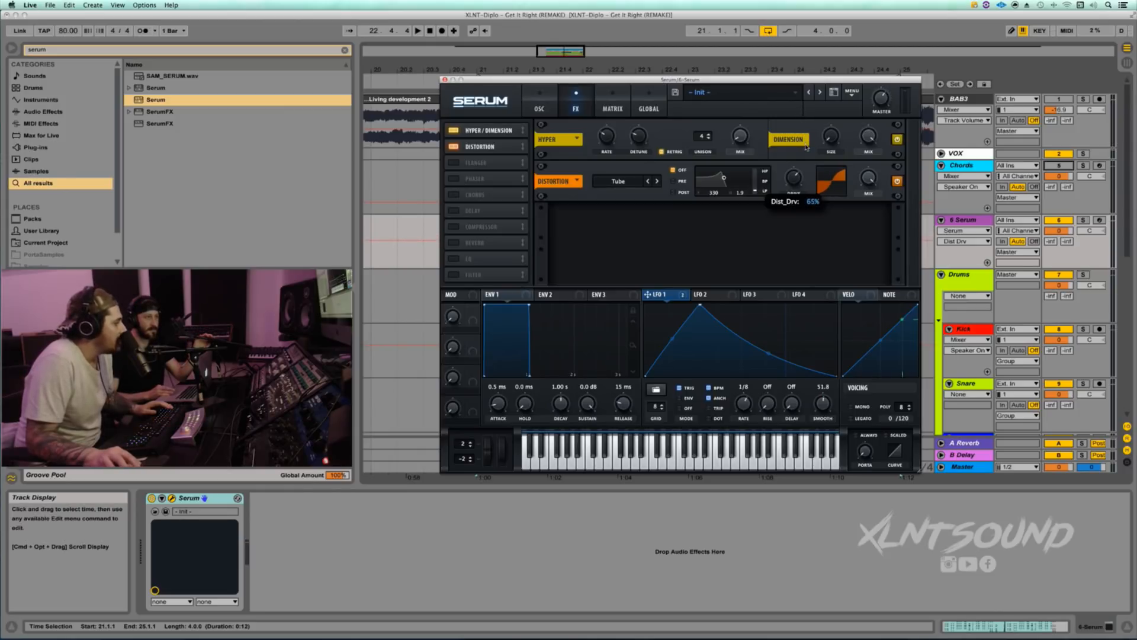
pyautogui.moveTo(873, 180); pyautogui.dragTo(871, 190)
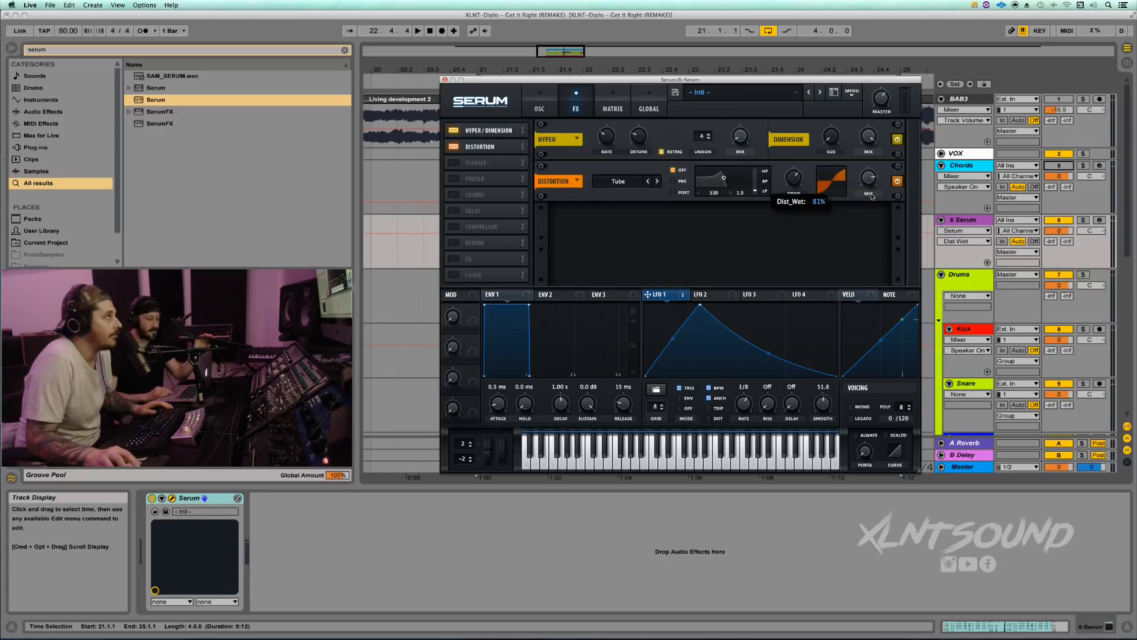
pyautogui.press('space')
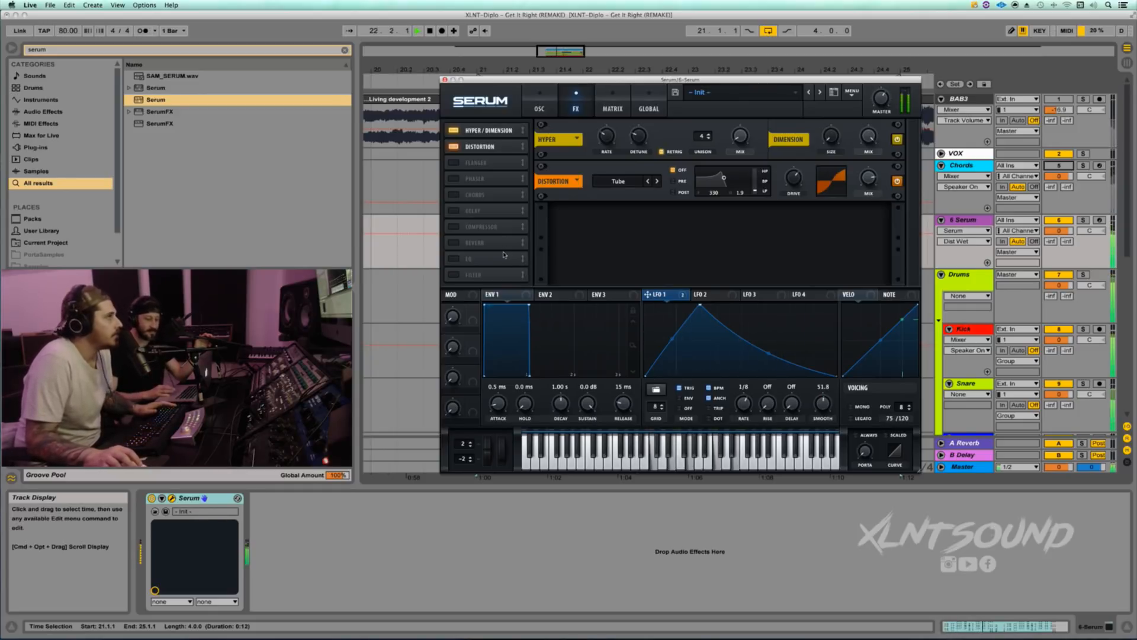
pyautogui.press('space')
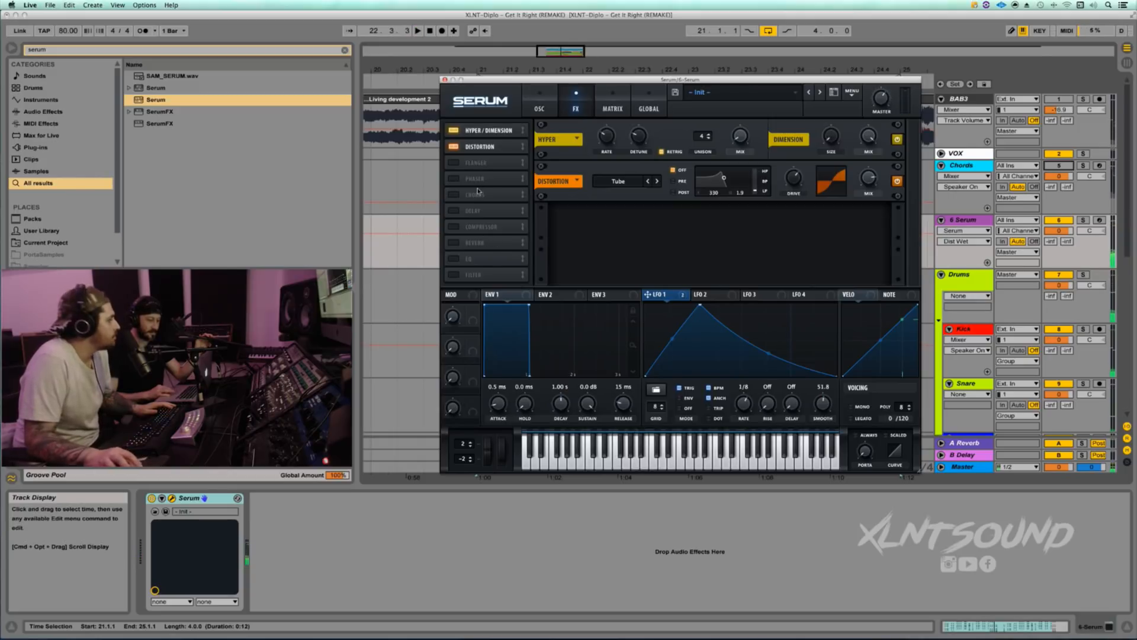
# Enable the Phaser, go over its rate, depth, frequency, feedback and phase, reduce its mix, and audition the chords.
pyautogui.click(454, 179)
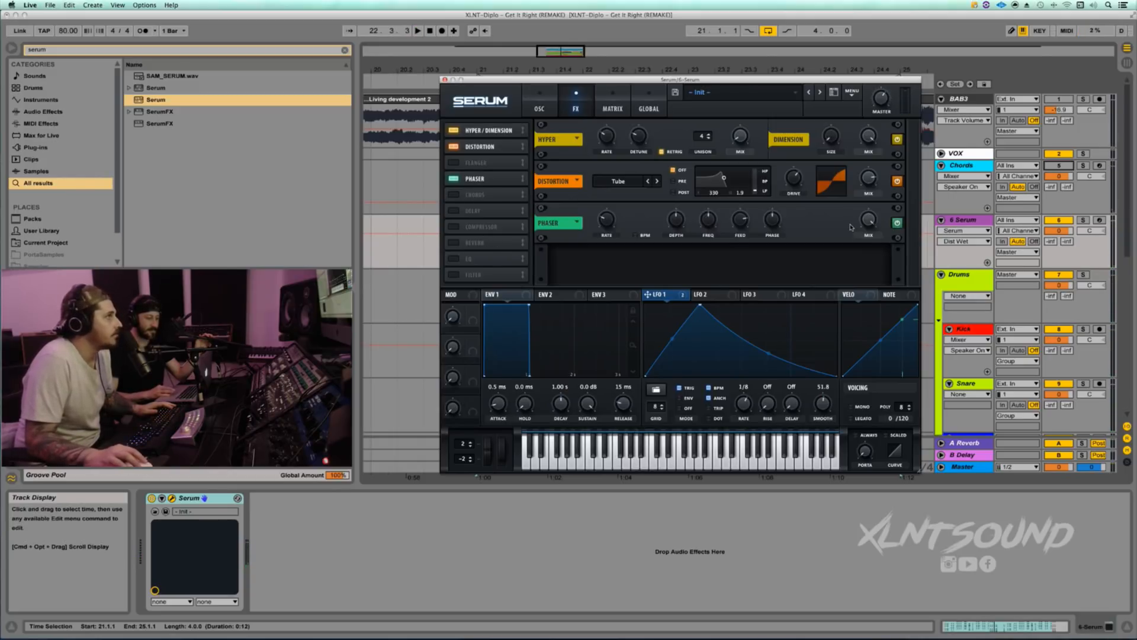
pyautogui.click(605, 222)
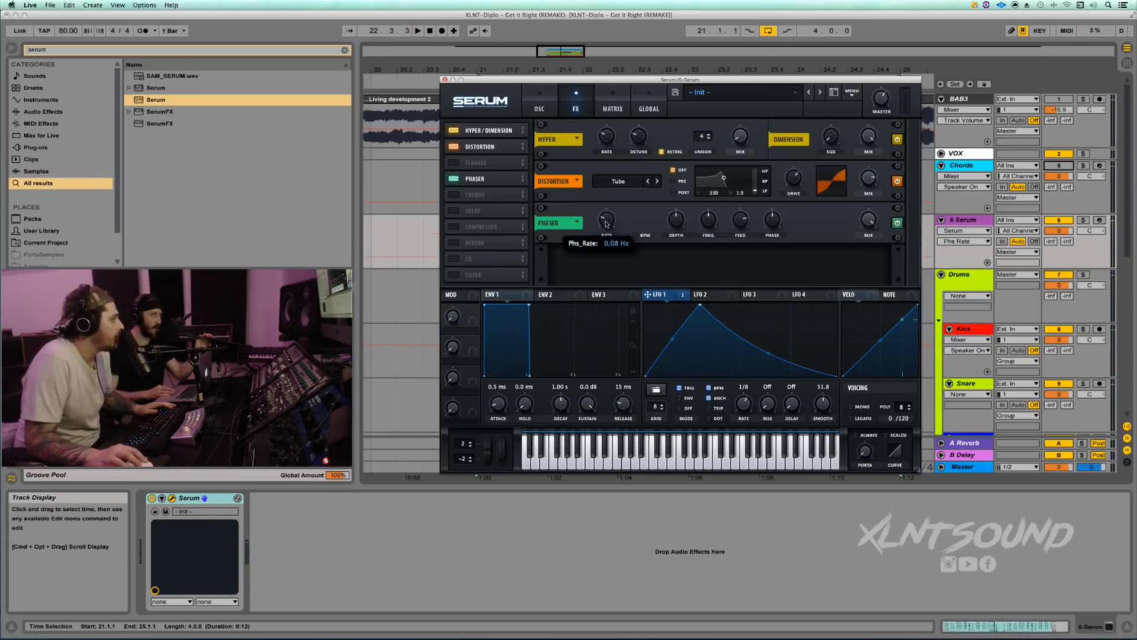
pyautogui.click(682, 223)
pyautogui.click(713, 222)
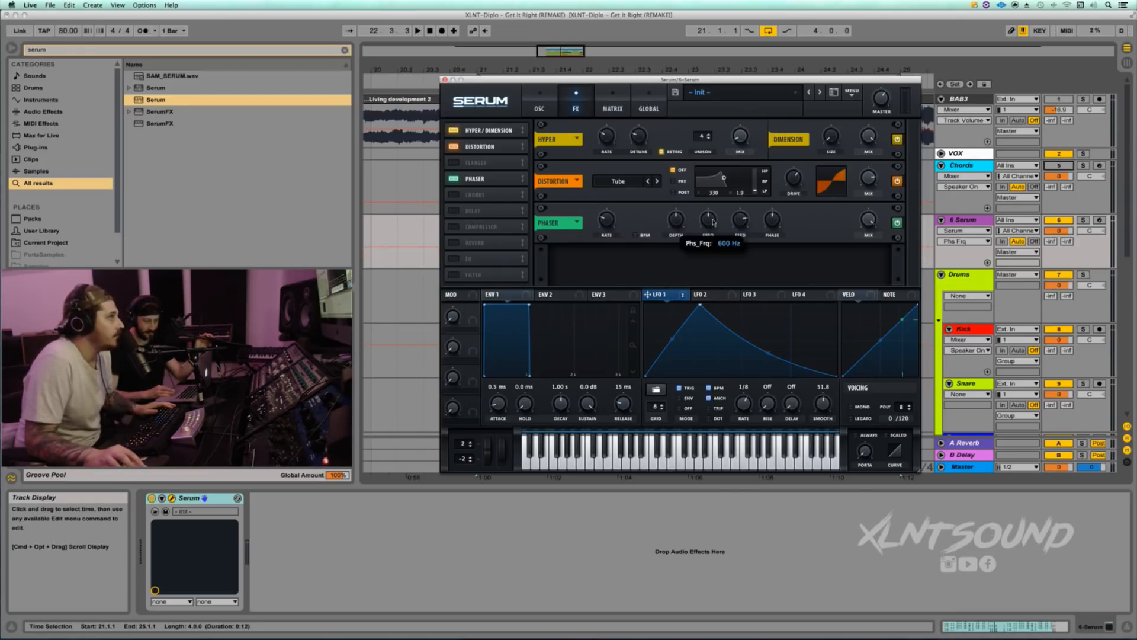
pyautogui.click(740, 225)
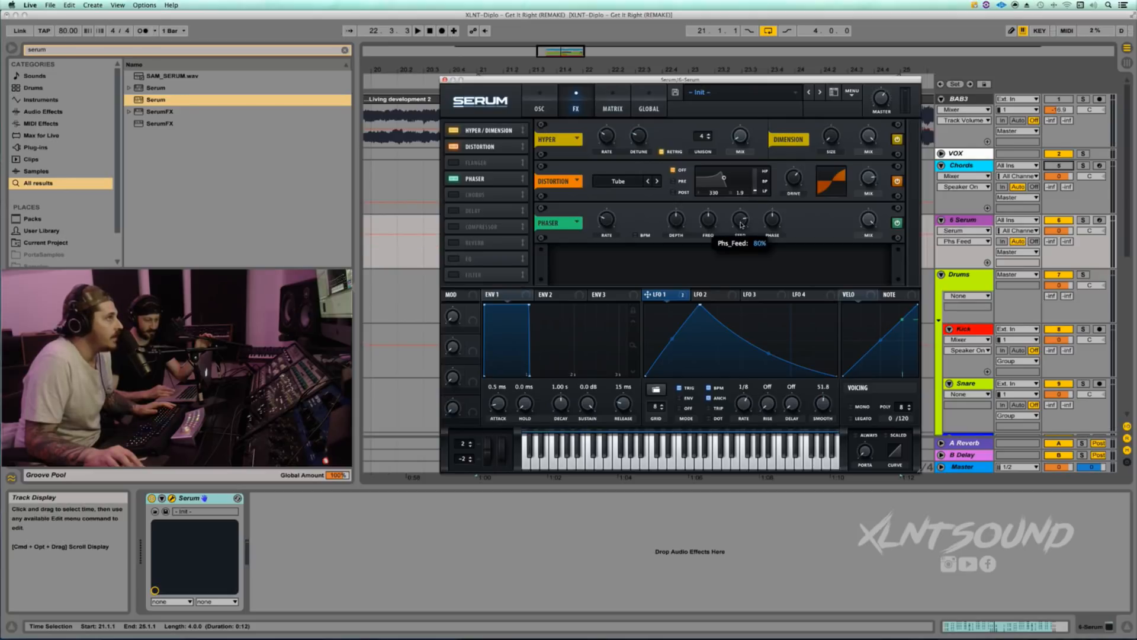
pyautogui.click(770, 224)
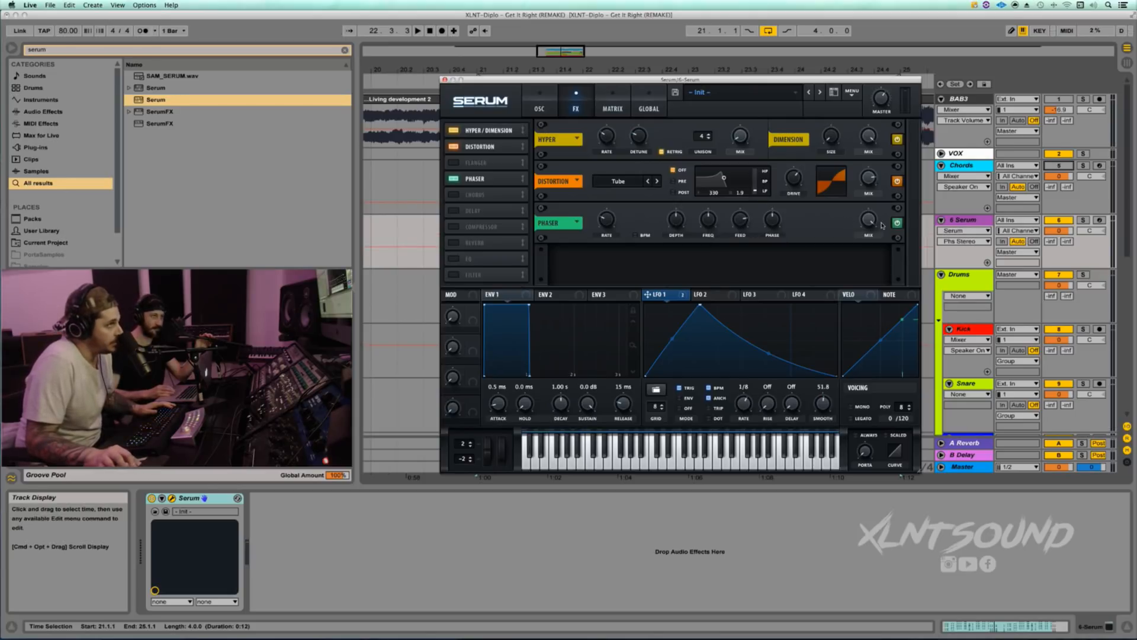
pyautogui.moveTo(869, 223); pyautogui.dragTo(872, 305)
pyautogui.press('space')
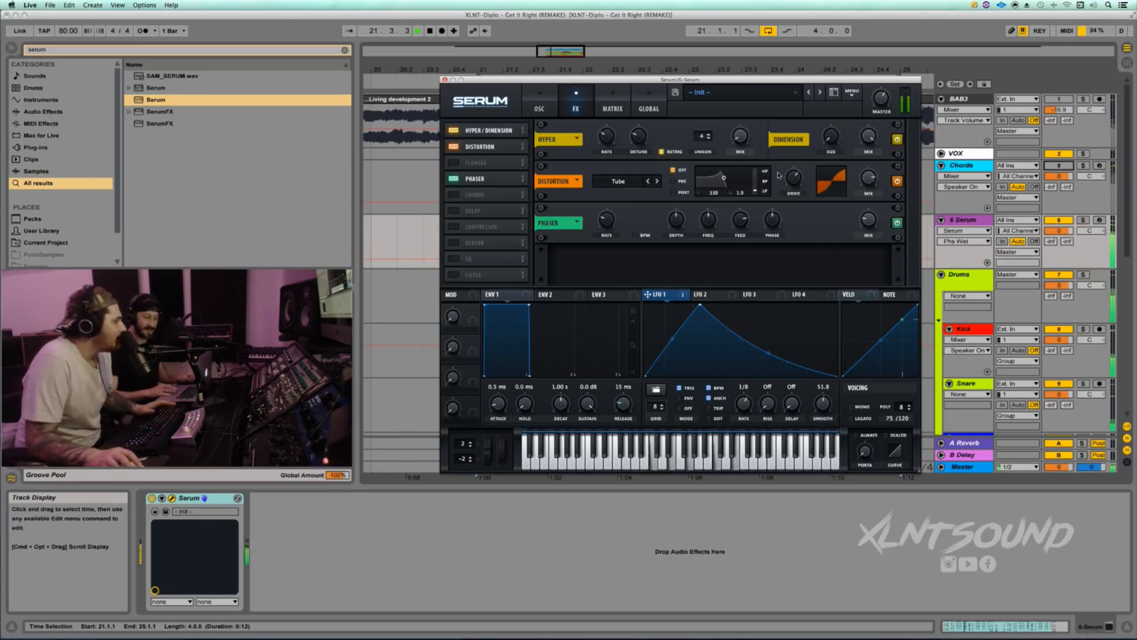
pyautogui.press('space')
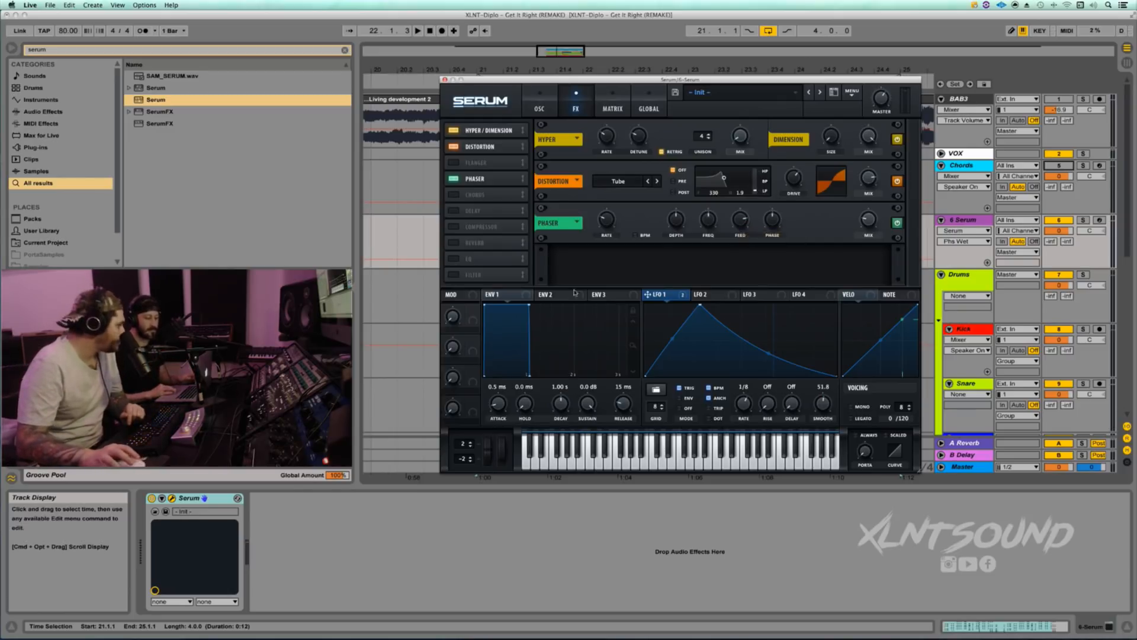
# Enable the Compressor, review its ratio, attack and release, set its gain to about 1.3 dB, and play the chords.
pyautogui.click(454, 228)
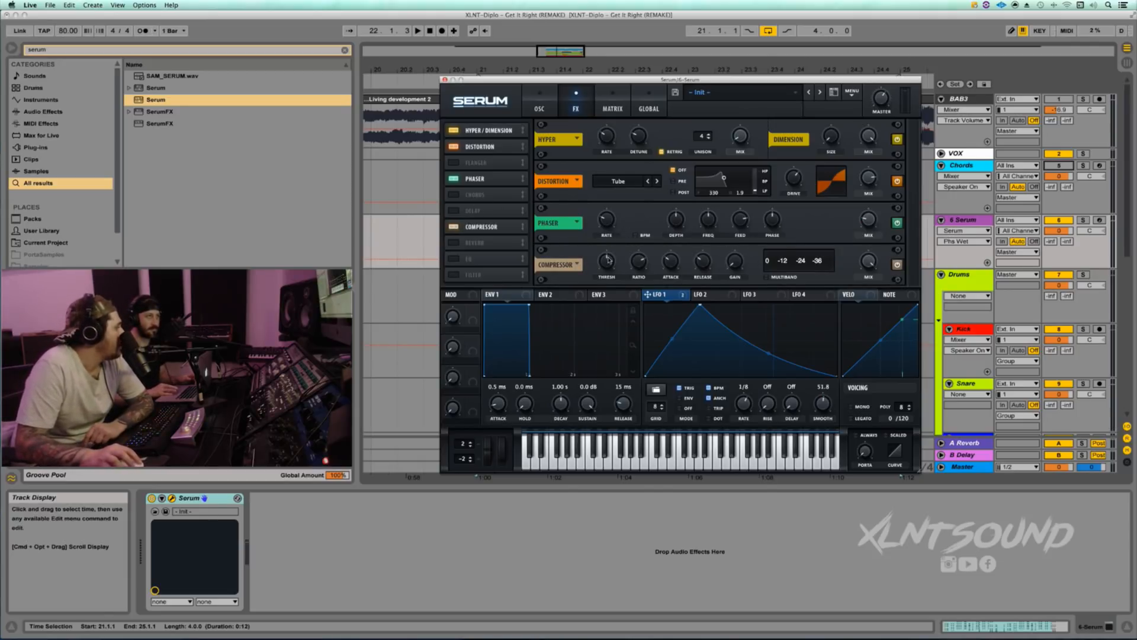
pyautogui.click(638, 265)
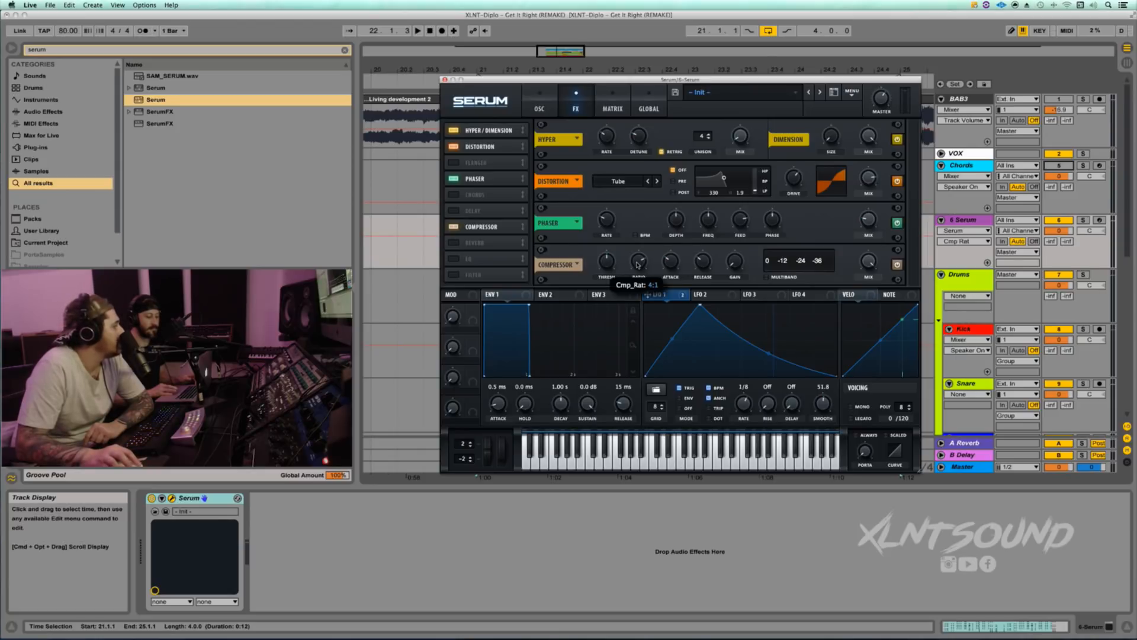
pyautogui.click(669, 264)
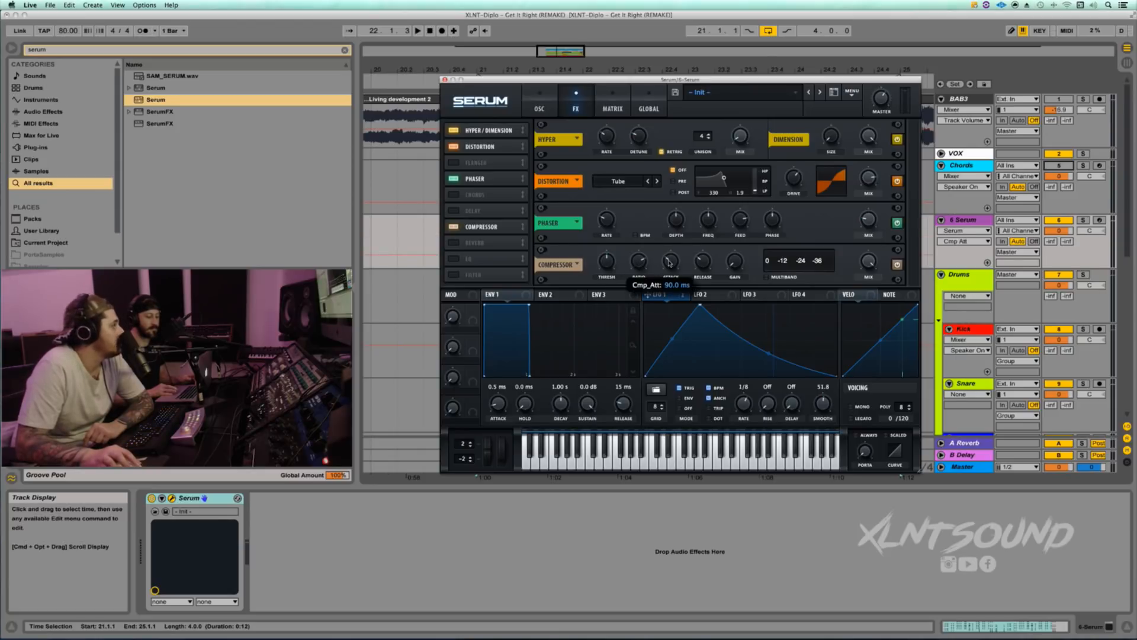
pyautogui.click(702, 262)
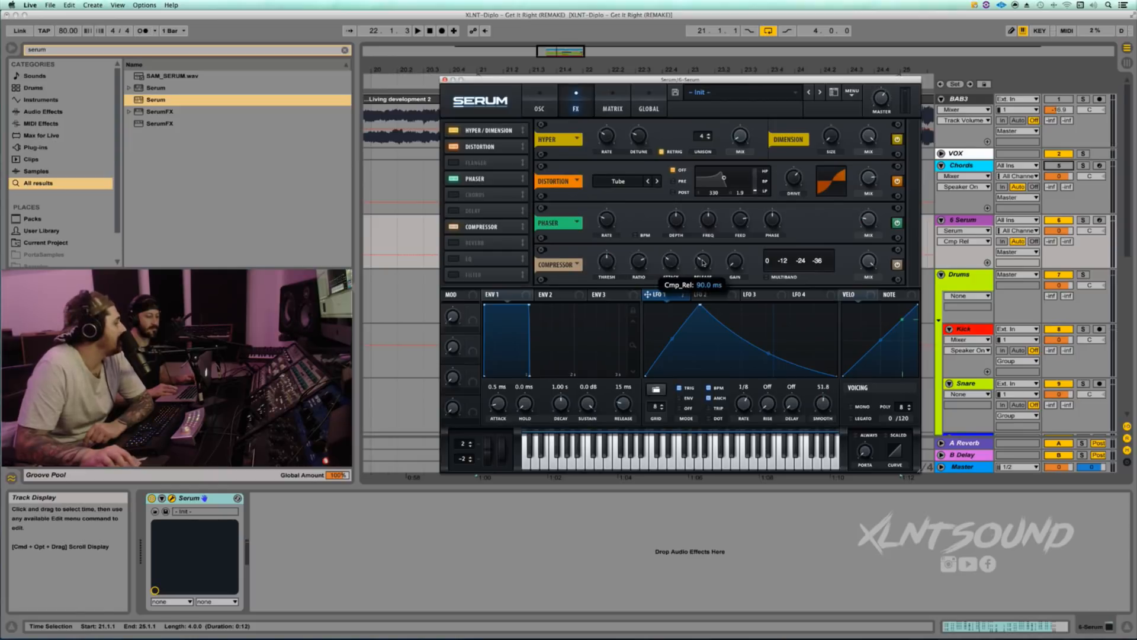
pyautogui.click(740, 265)
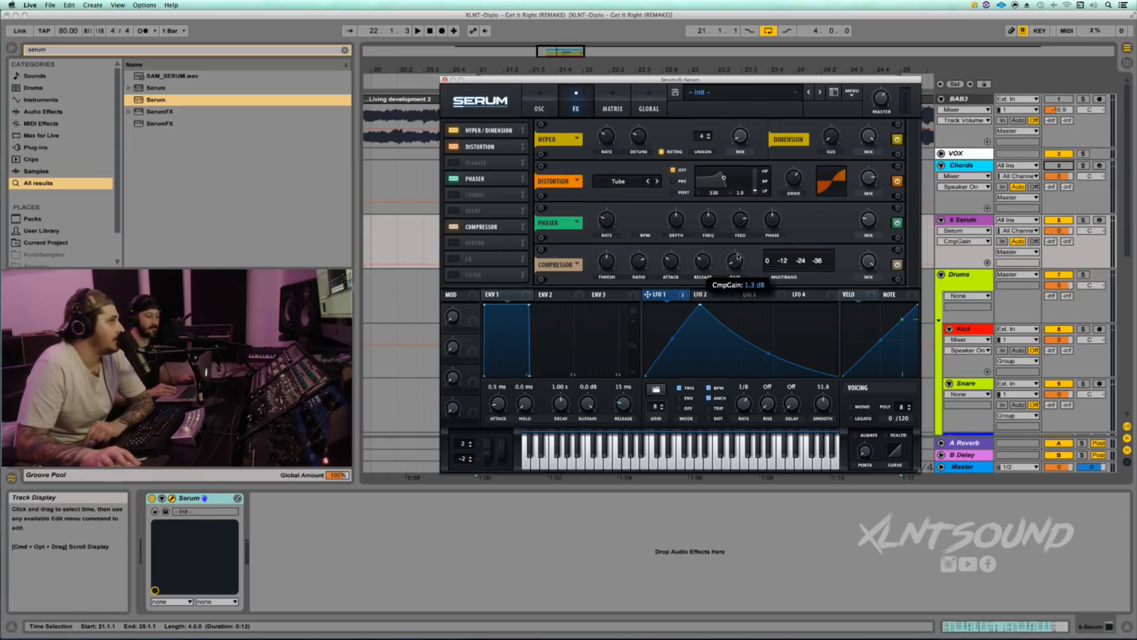
pyautogui.press('space')
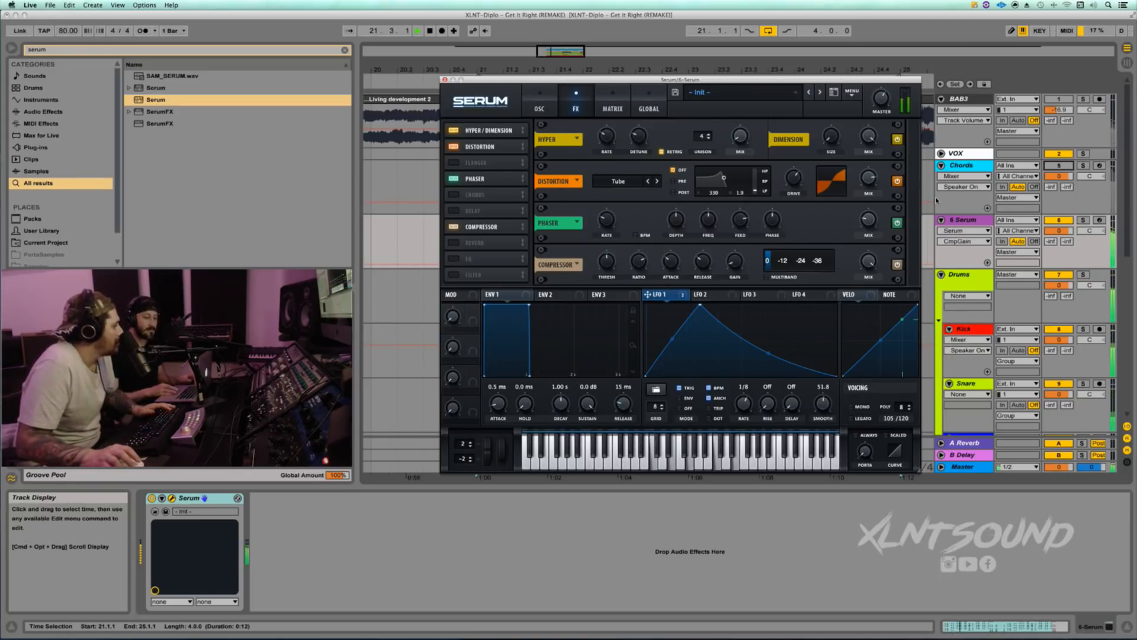
# Enable Serum's Reverb with mix at about 20%, size at about 22% and decay at about 2.9 s, and audition it.
pyautogui.press('space')
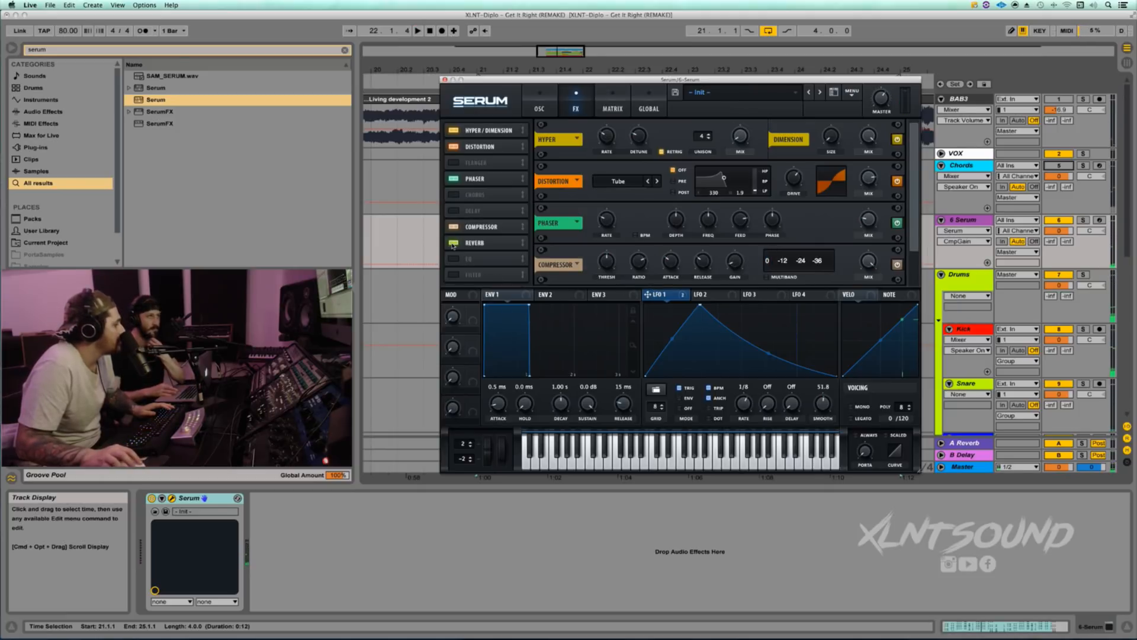
pyautogui.scroll(-3, 746, 251)
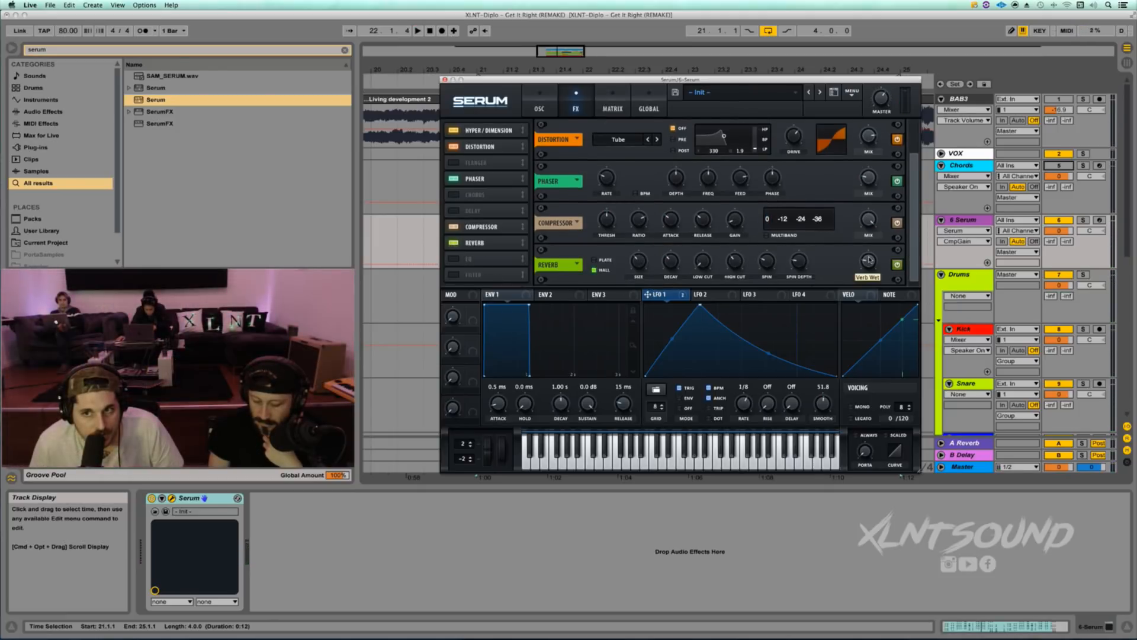
pyautogui.click(868, 260)
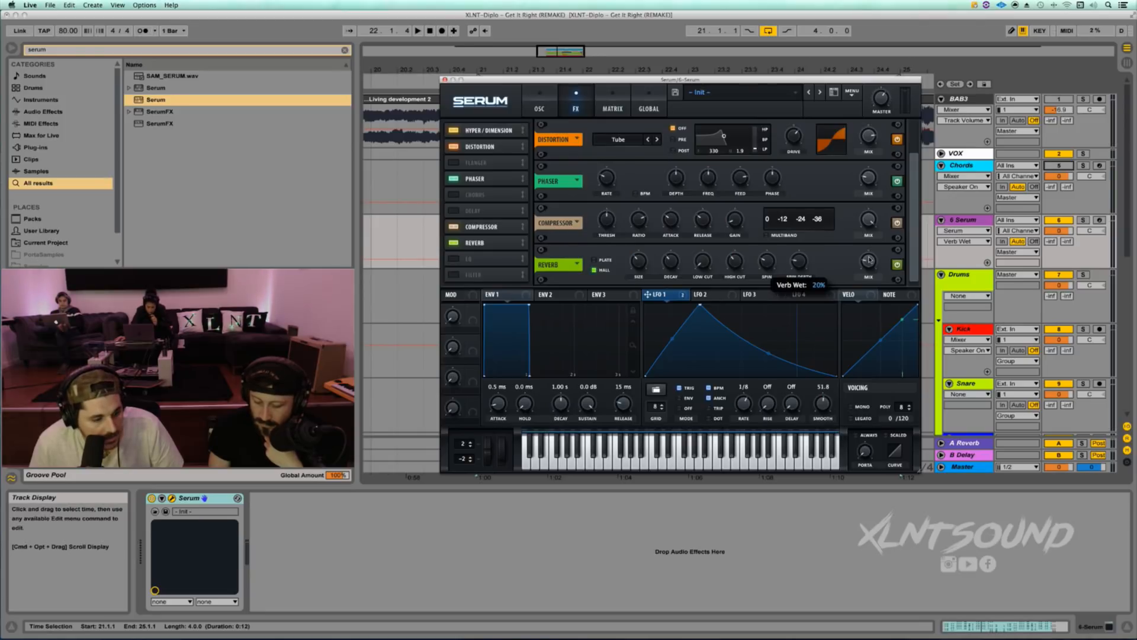
pyautogui.click(798, 262)
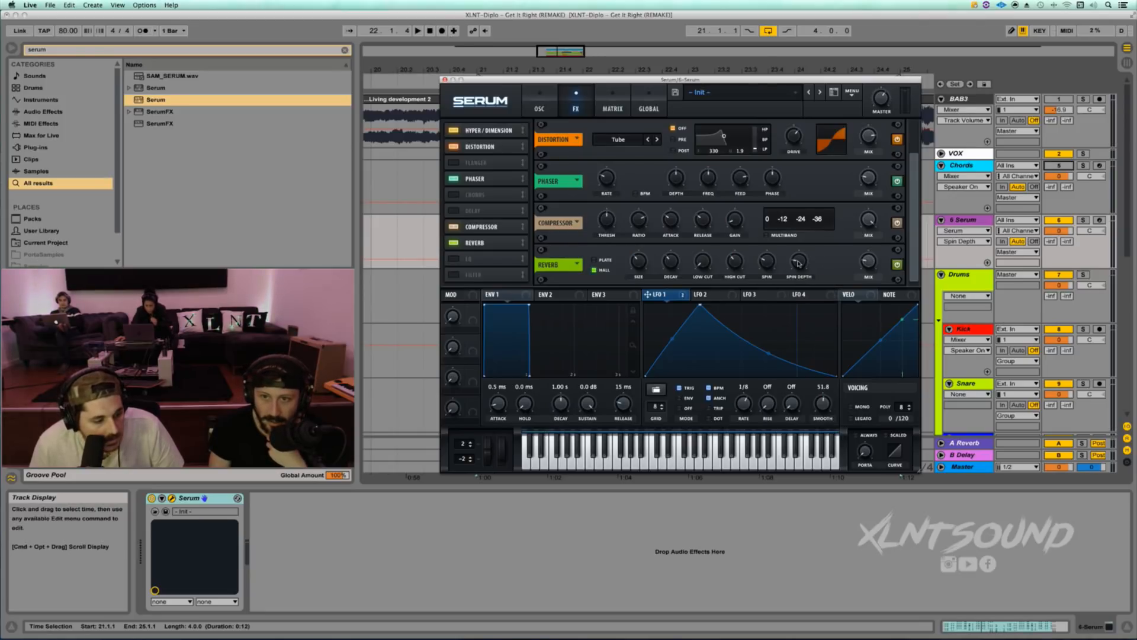
pyautogui.click(639, 262)
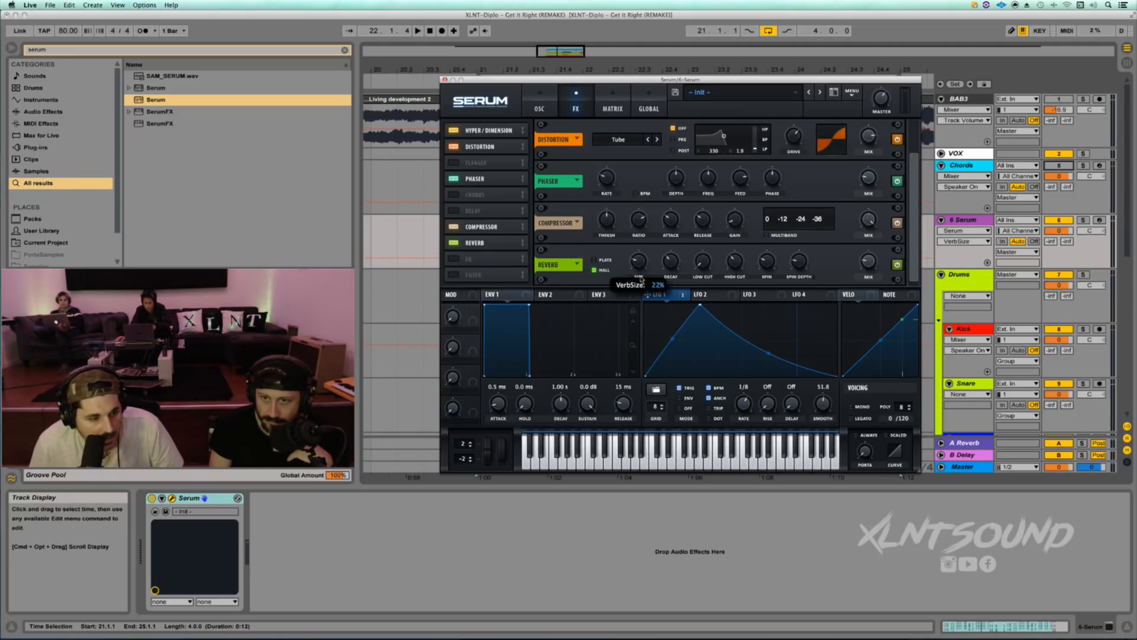
pyautogui.click(677, 264)
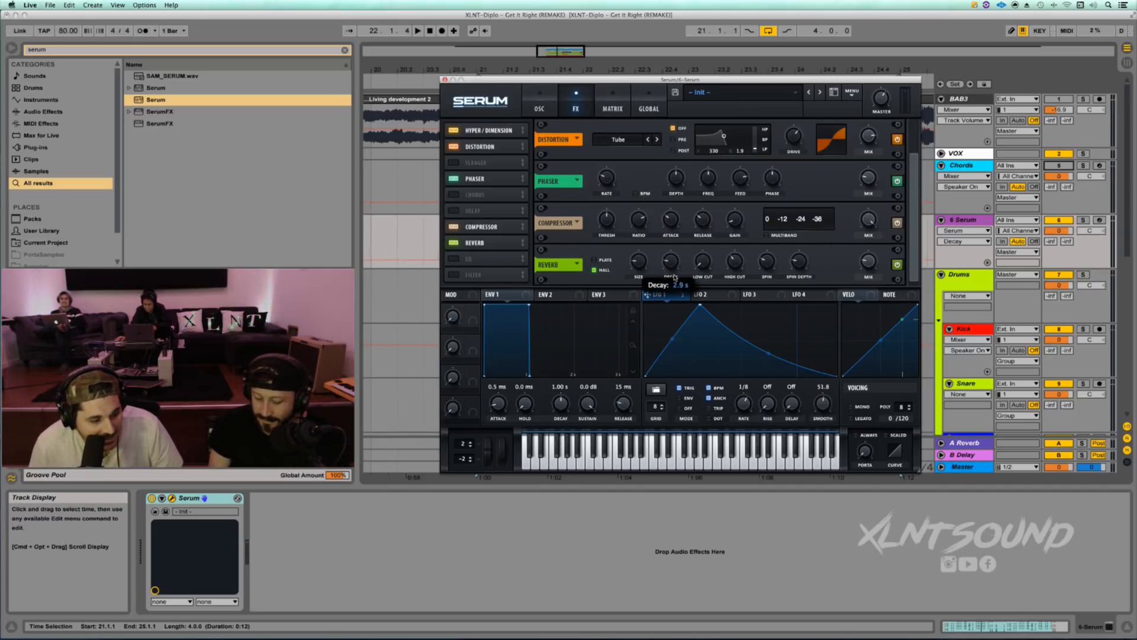
pyautogui.press('space')
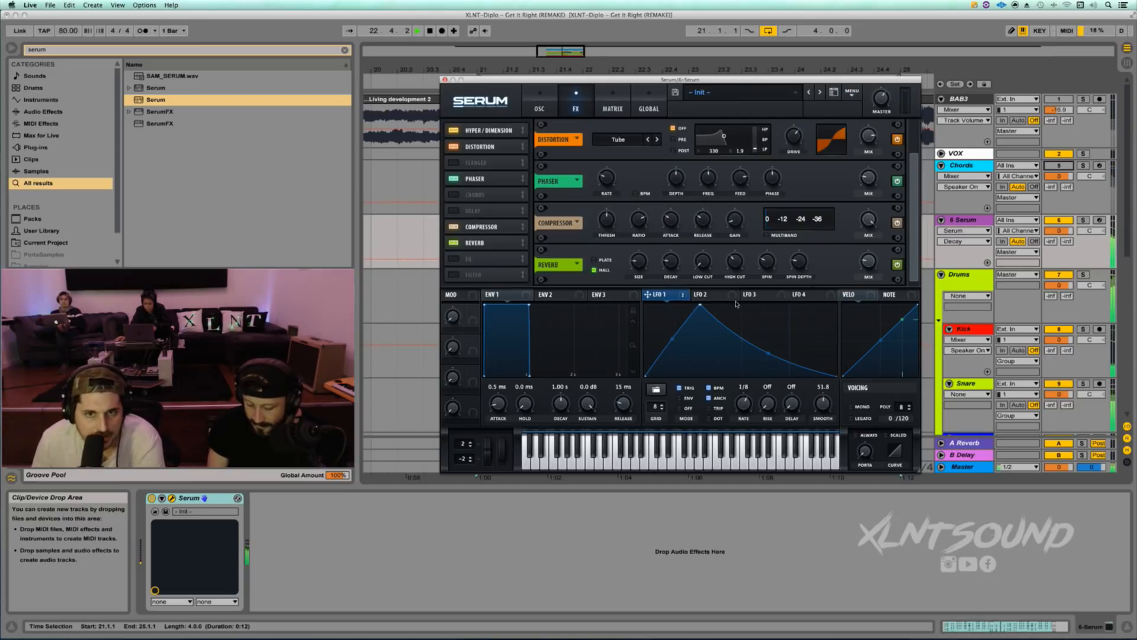
pyautogui.press('space')
# Enable the EQ, switch its low band to a low cut, and adjust its frequency and Q, with Q at about 37%.
pyautogui.click(453, 259)
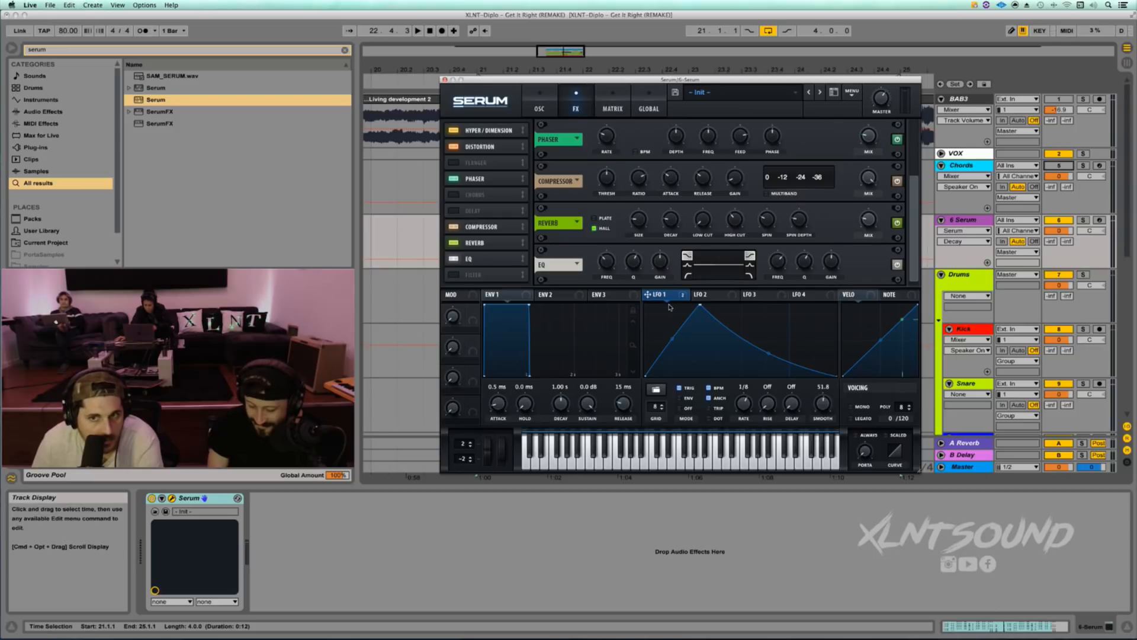
pyautogui.click(687, 275)
pyautogui.moveTo(626, 265); pyautogui.dragTo(626, 281)
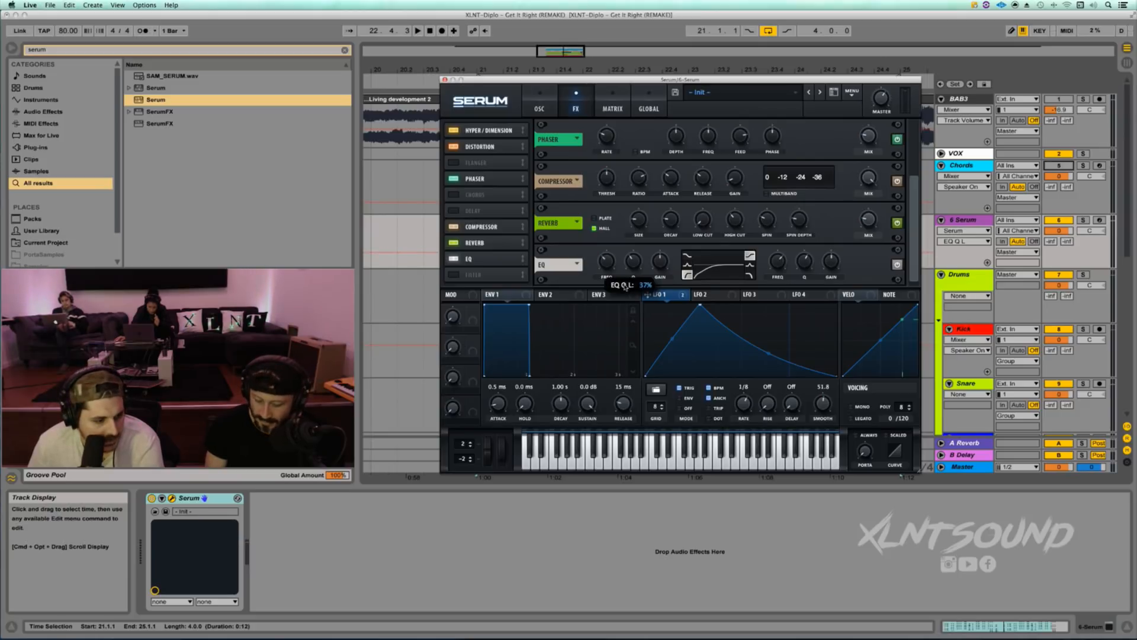
pyautogui.click(616, 264)
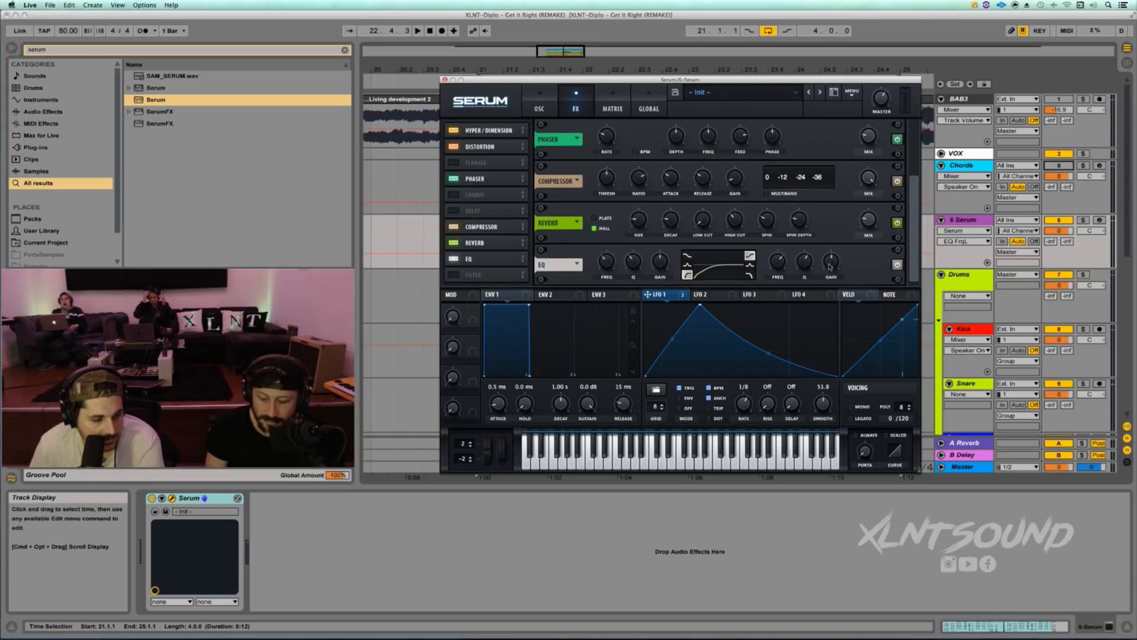
# Set the EQ's high shelf to about 5736 Hz with about 1.6 dB of gain, and audition the chords.
pyautogui.click(781, 262)
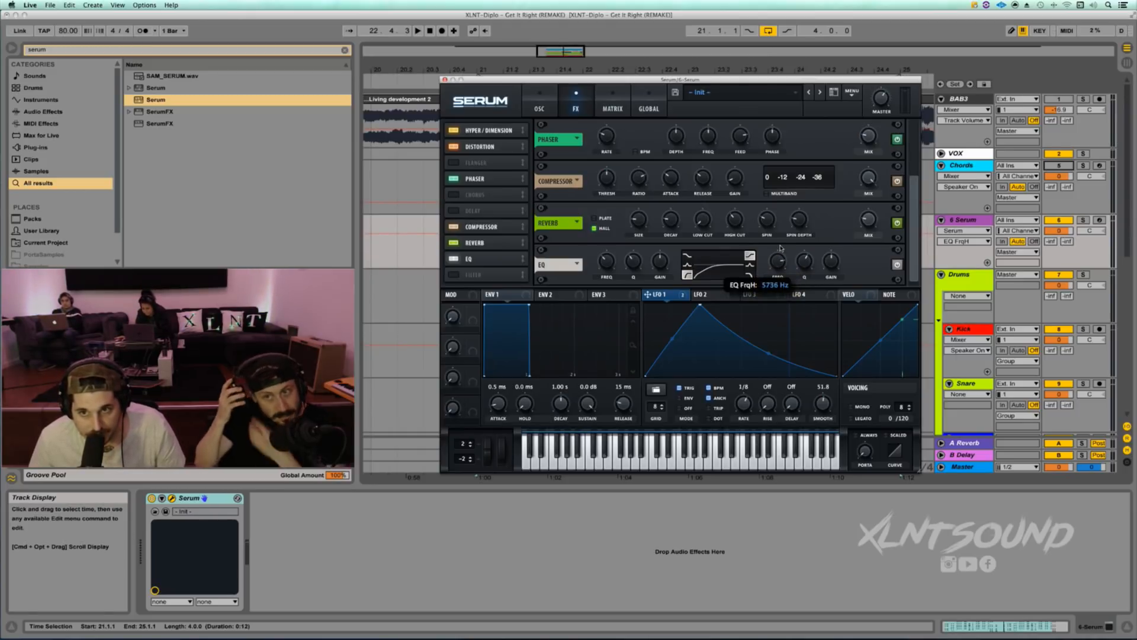
pyautogui.click(831, 263)
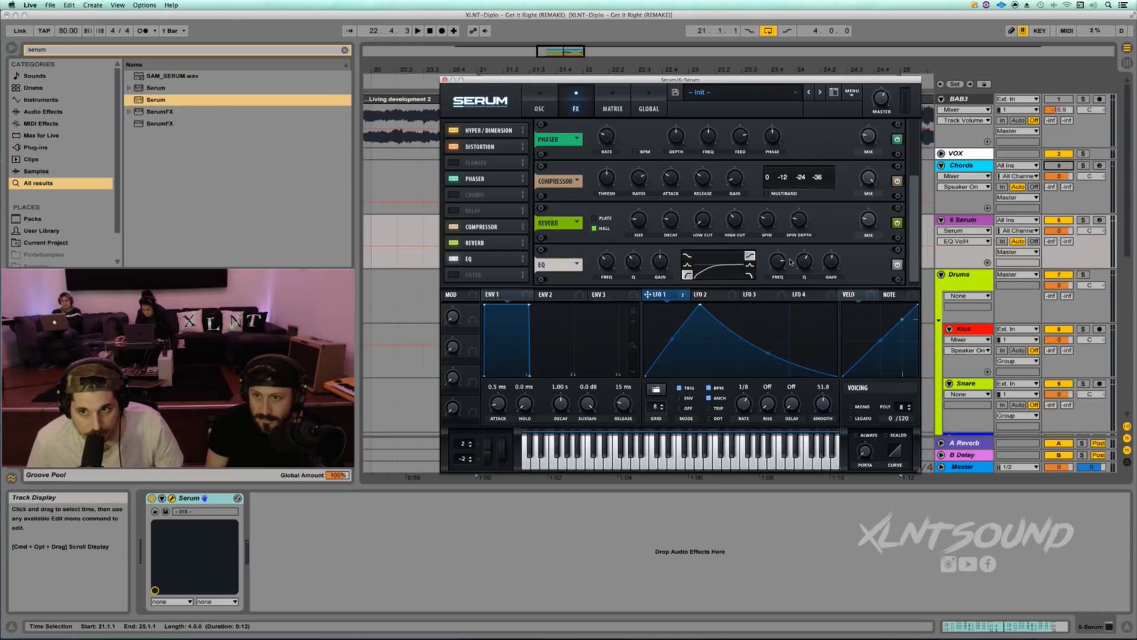
pyautogui.click(810, 263)
pyautogui.click(834, 267)
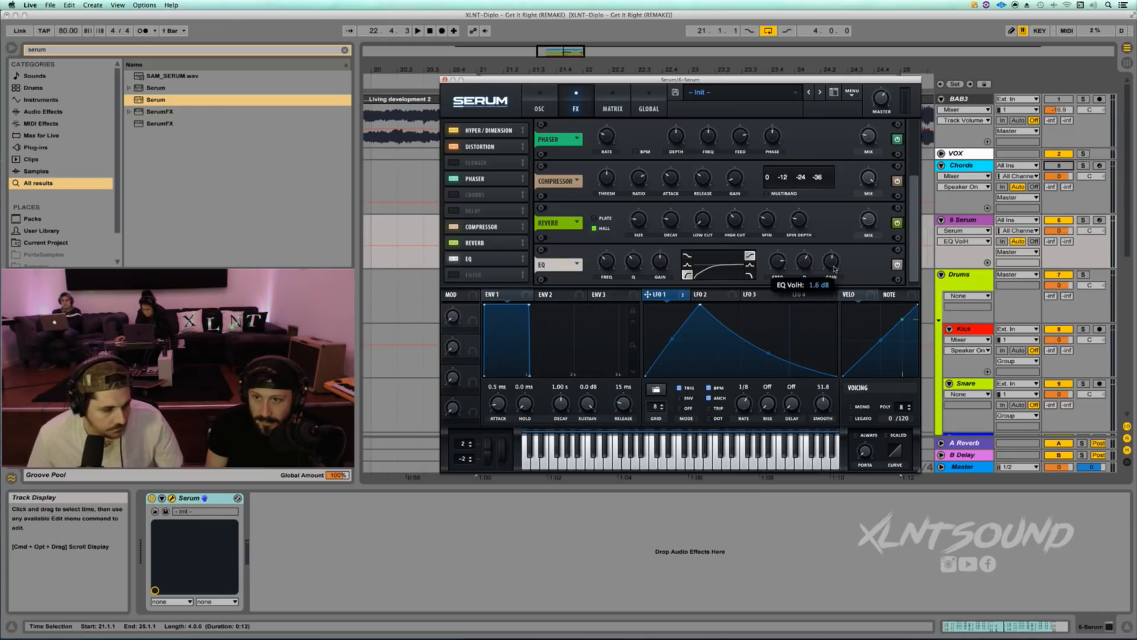
pyautogui.press('space')
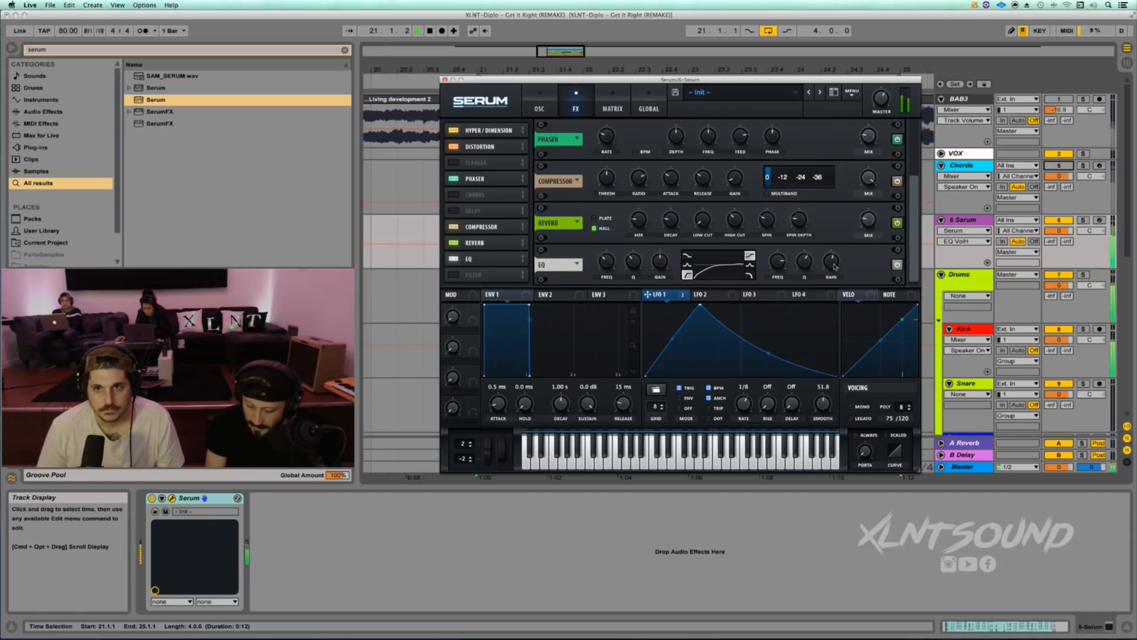
pyautogui.scroll(5, 909, 228)
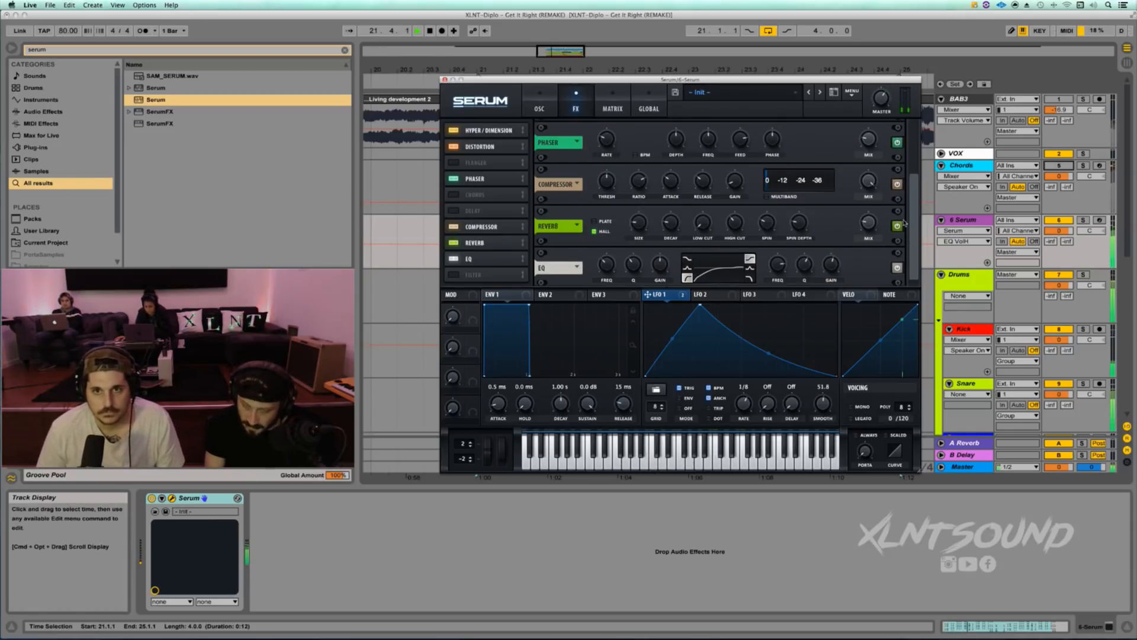
# Copy the XLNT-Diplo Get It Right effect rack from the Chords track to the Serum track, and go over its OTT amount and EQ Eight boost.
pyautogui.click(554, 109)
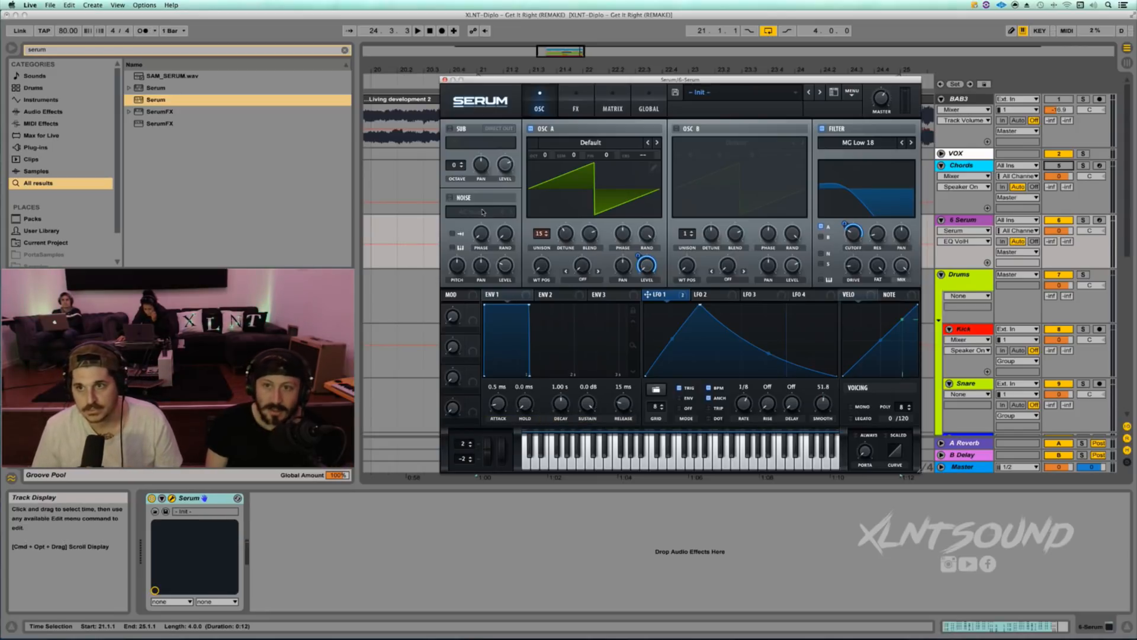
pyautogui.click(971, 166)
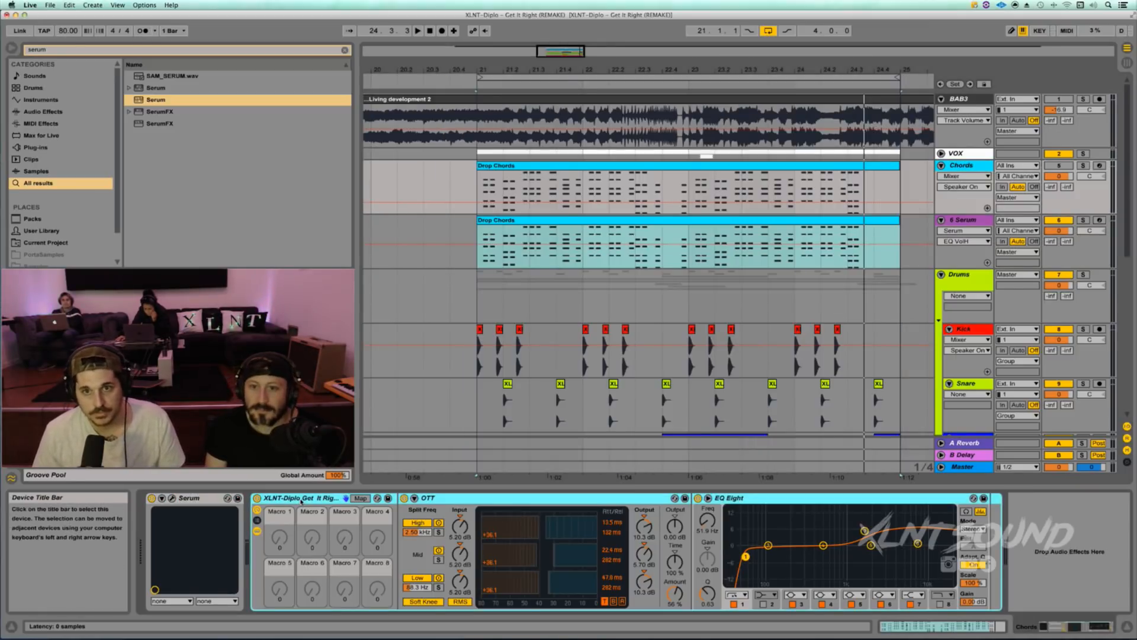
pyautogui.click(561, 233)
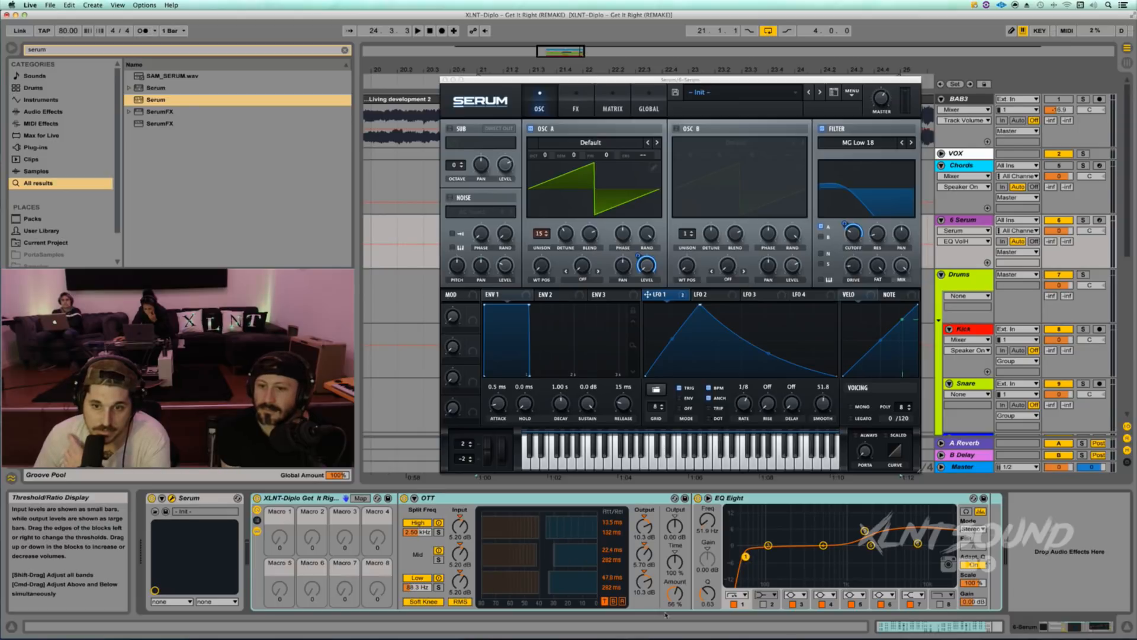
pyautogui.click(675, 594)
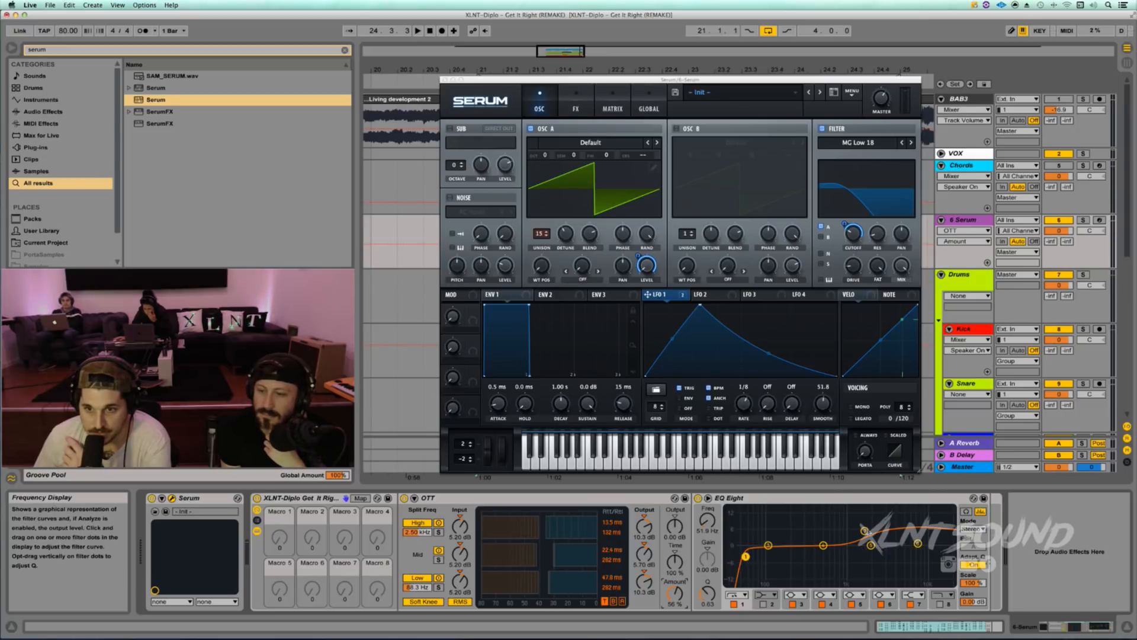
pyautogui.click(865, 530)
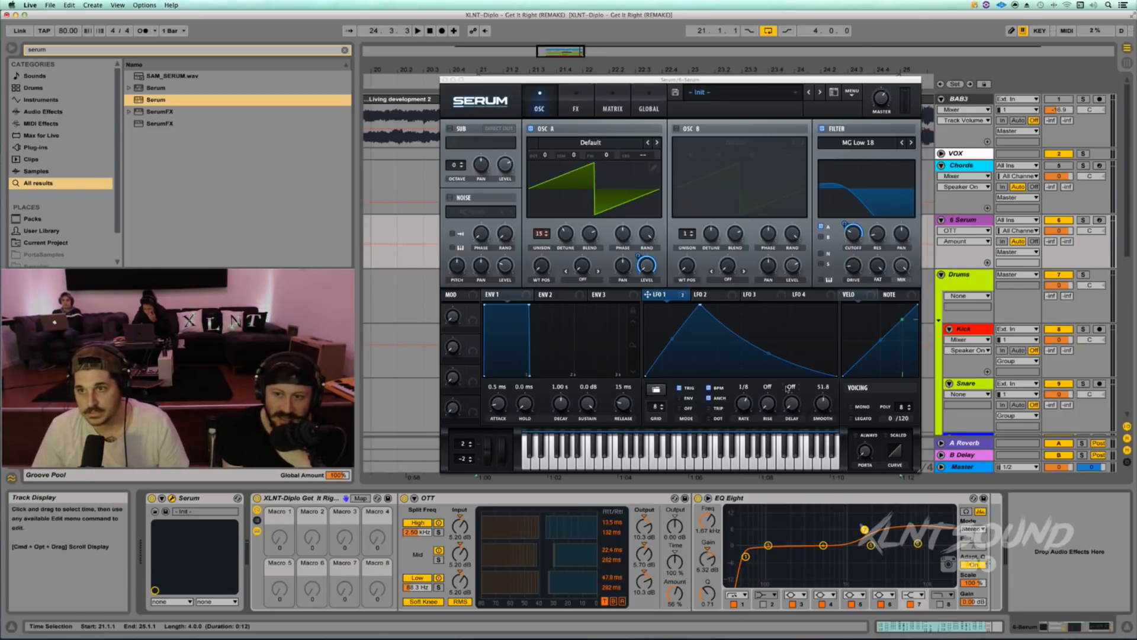
# While the chords play, set Serum's master volume to about 58% and lower the Distortion mix to about 64%.
pyautogui.press('space')
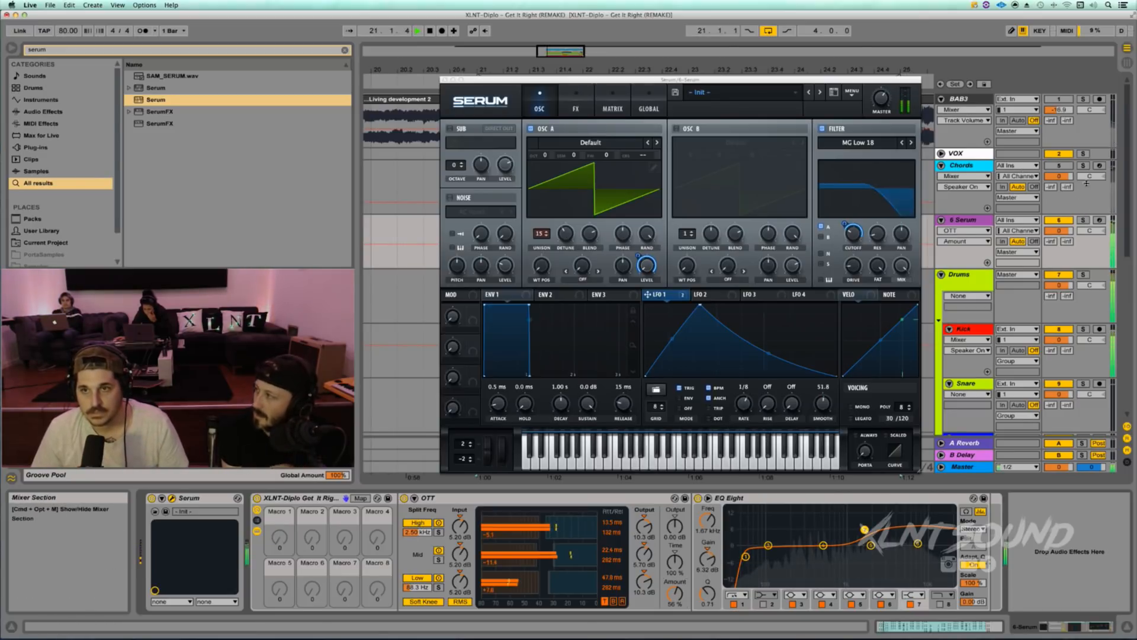
pyautogui.click(882, 104)
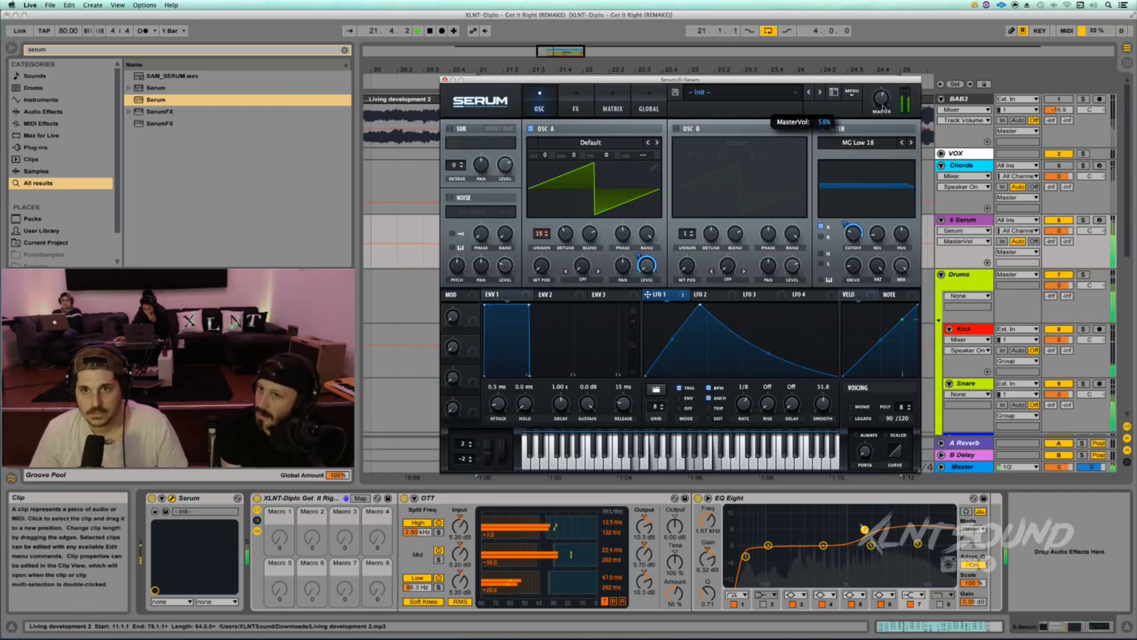
pyautogui.click(573, 105)
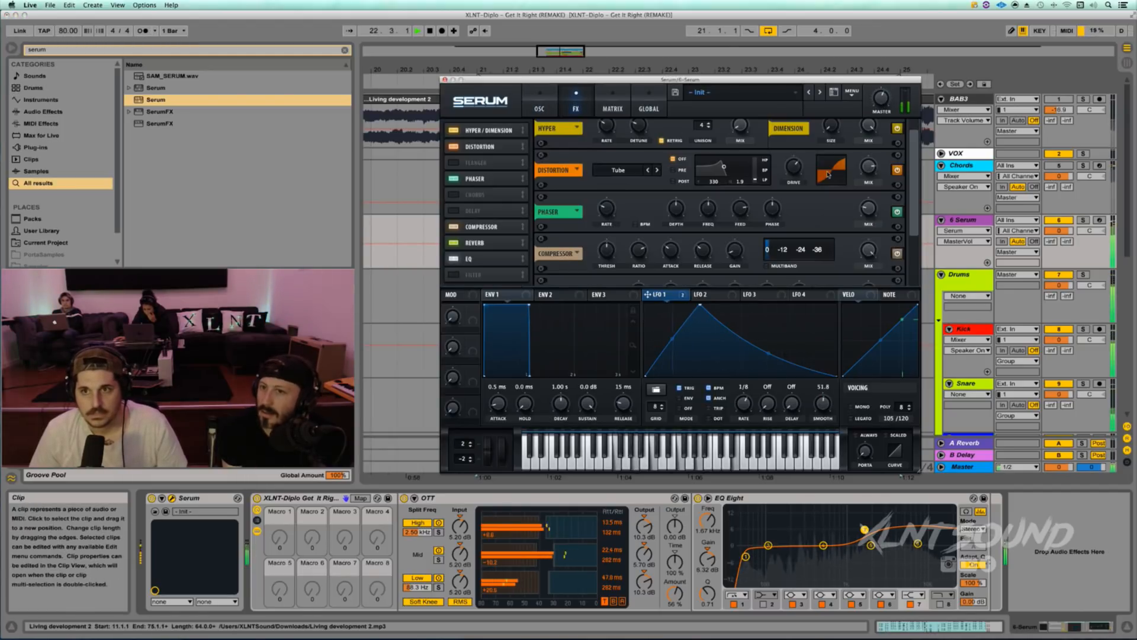
pyautogui.click(866, 176)
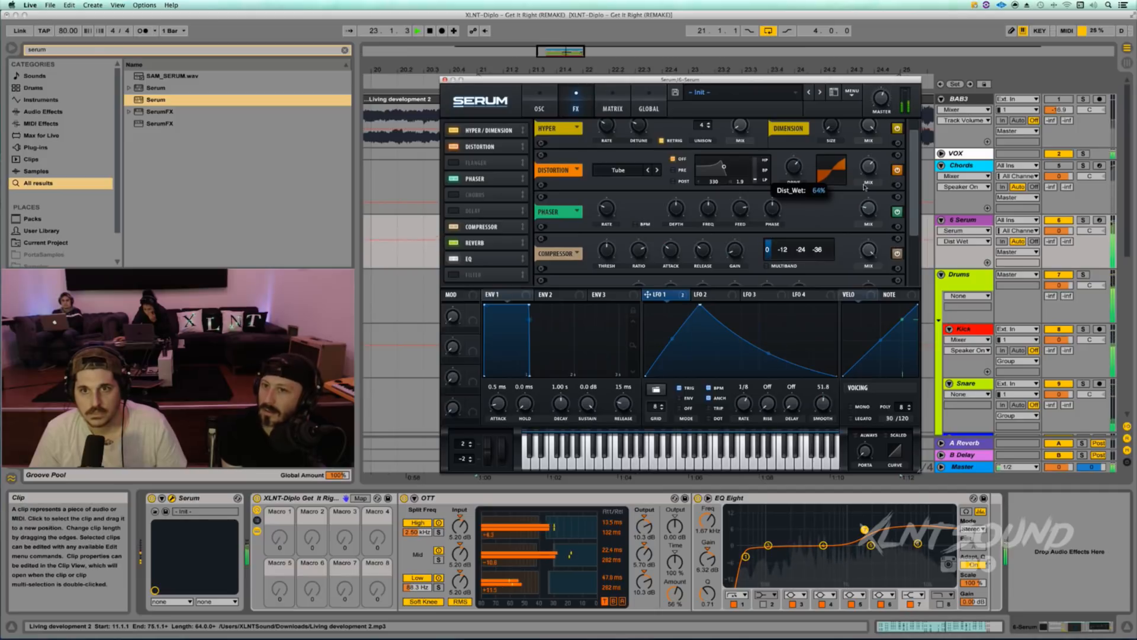
pyautogui.moveTo(866, 176); pyautogui.dragTo(862, 194)
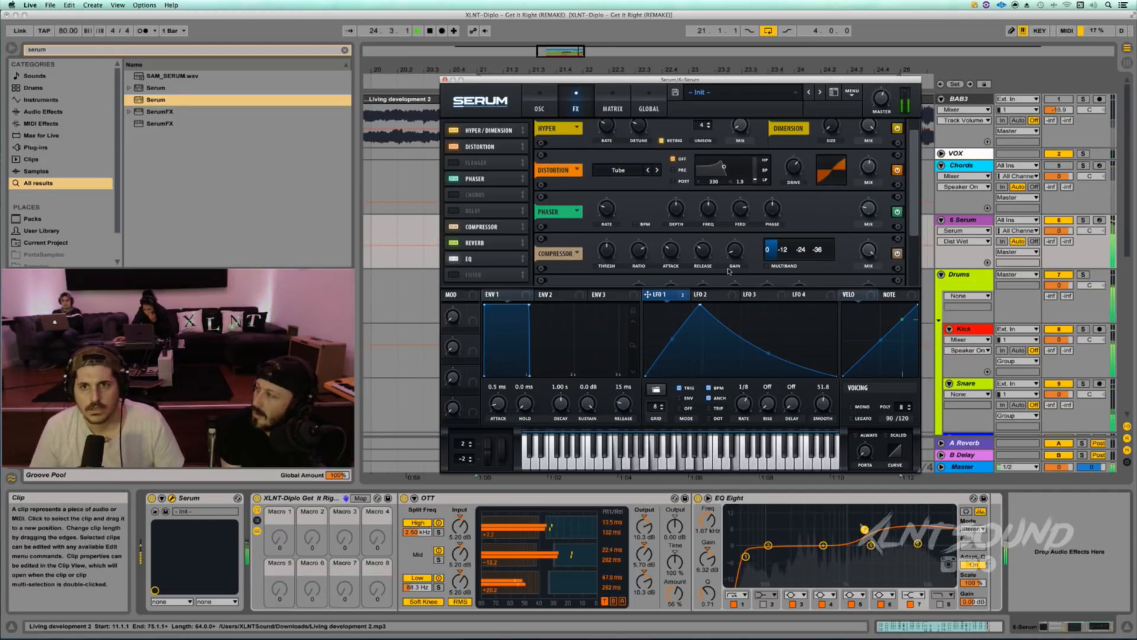
# Return to Serum's oscillator page and audition the chords through the full effects chain.
pyautogui.click(539, 107)
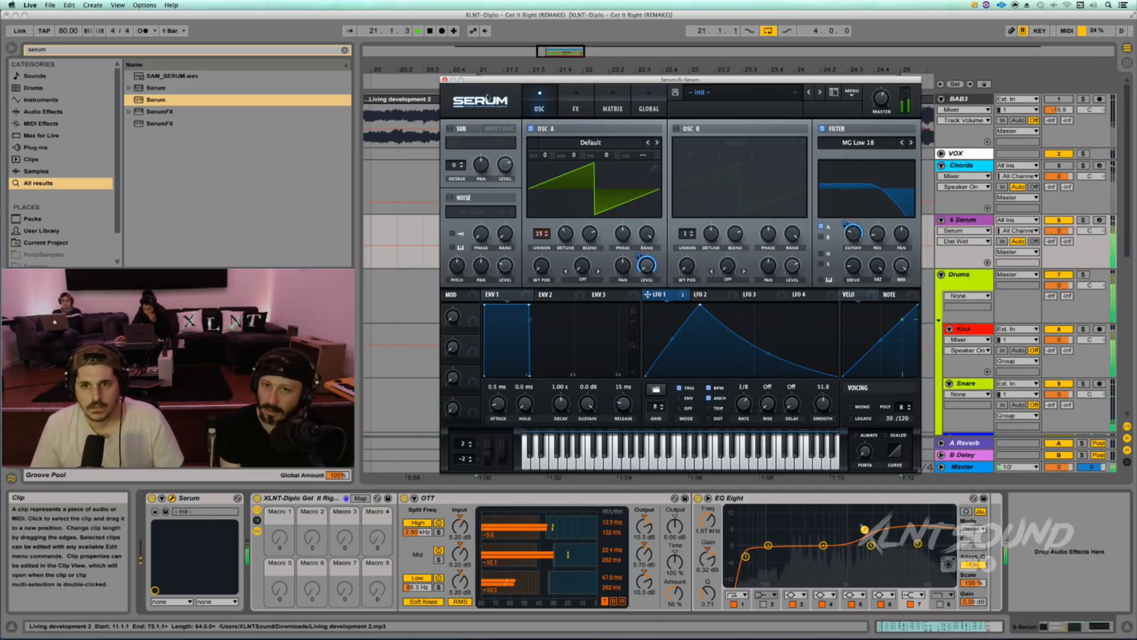
pyautogui.click(447, 89)
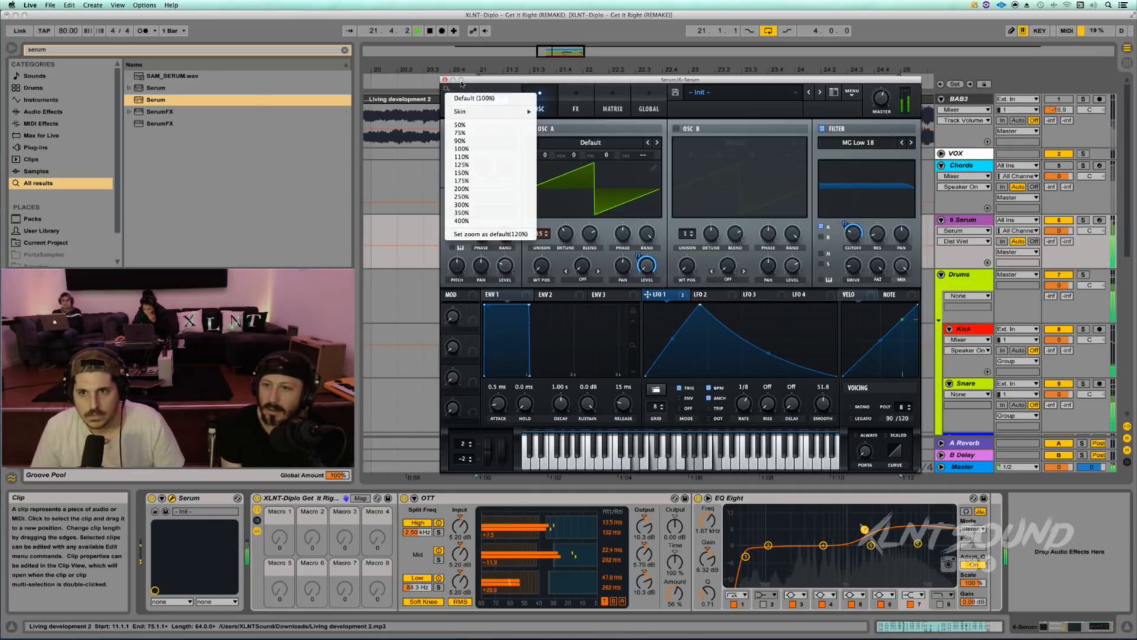
pyautogui.click(529, 84)
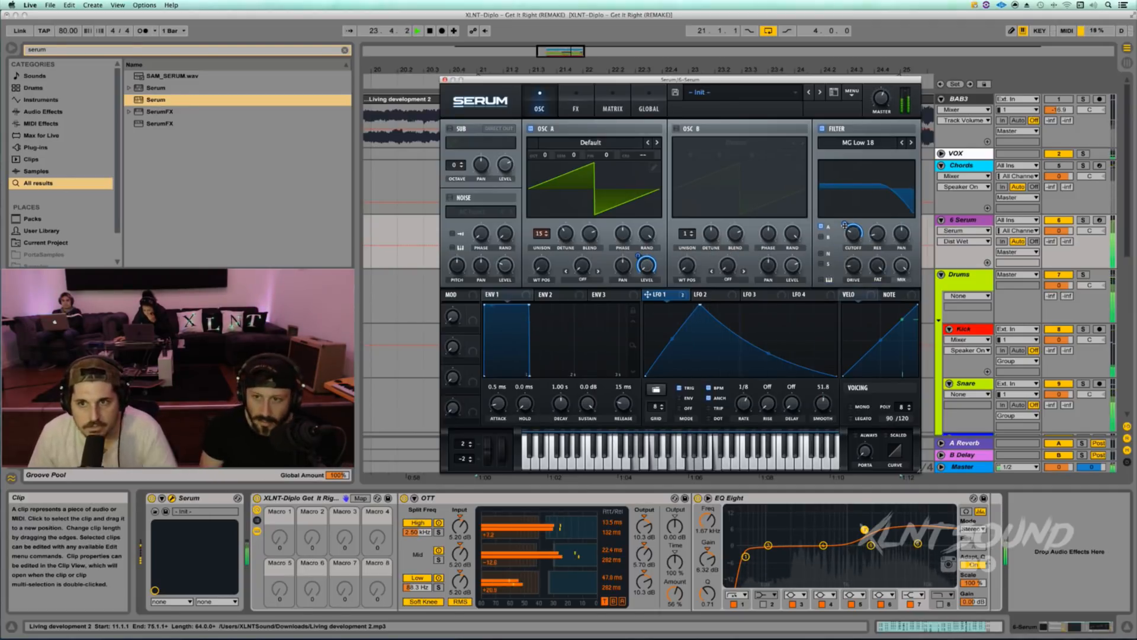
pyautogui.press('space')
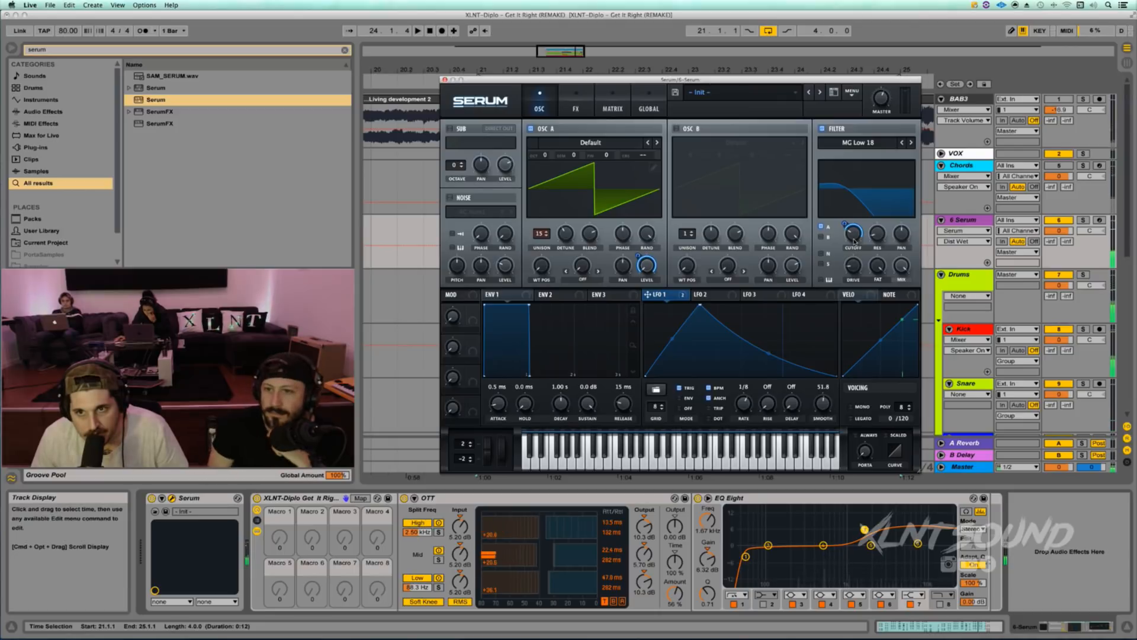
# Go over the MG Low 18 filter's cutoff, Drive and Fat controls while playing the chords.
pyautogui.click(854, 241)
pyautogui.moveTo(853, 247)
pyautogui.mouseDown()
pyautogui.moveTo(848, 260)
pyautogui.moveTo(847, 247)
pyautogui.mouseUp()
pyautogui.press('space')
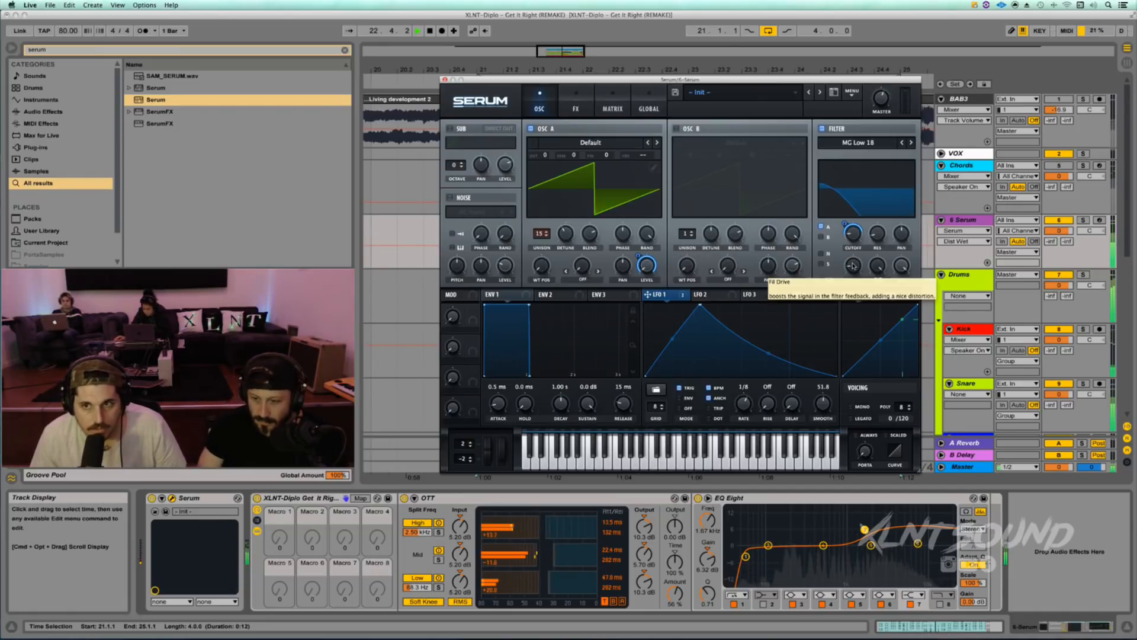
pyautogui.click(878, 266)
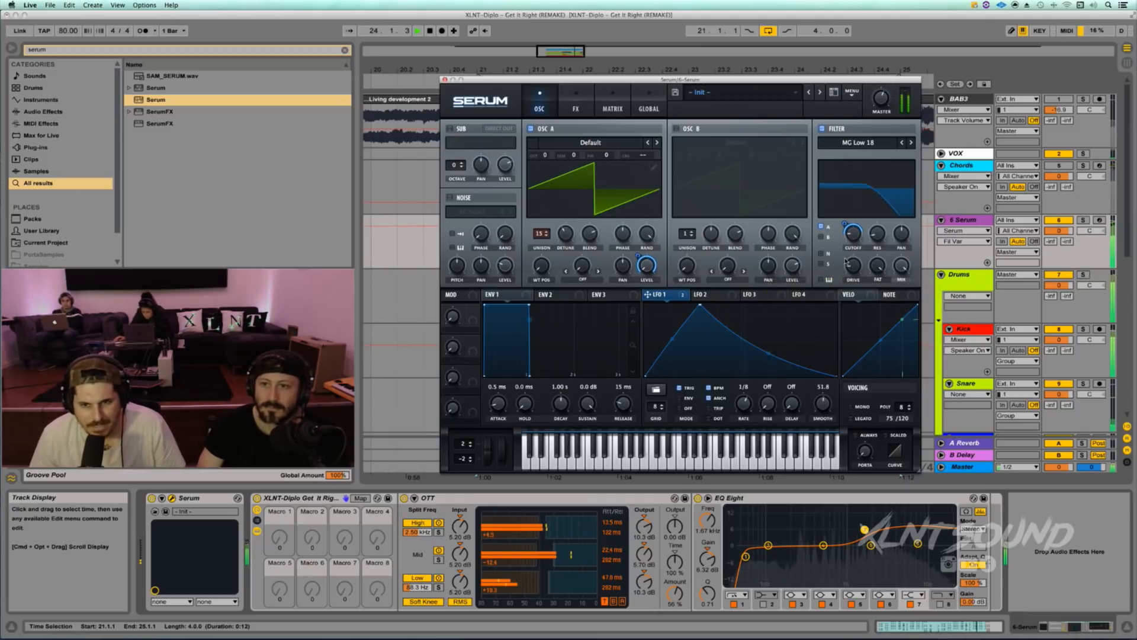
pyautogui.press('space')
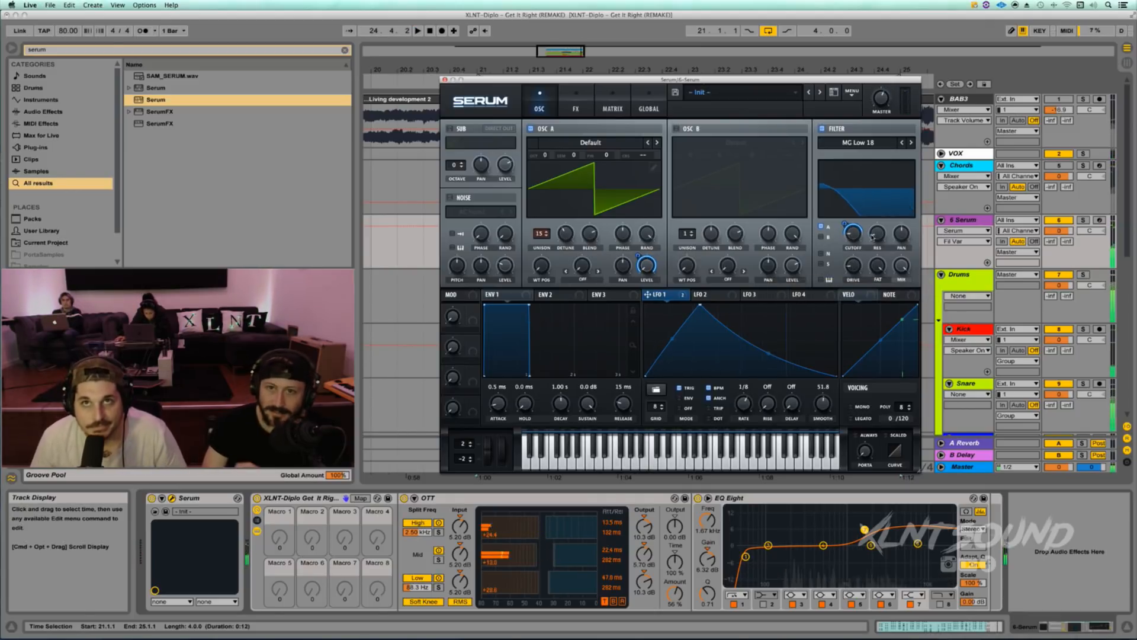